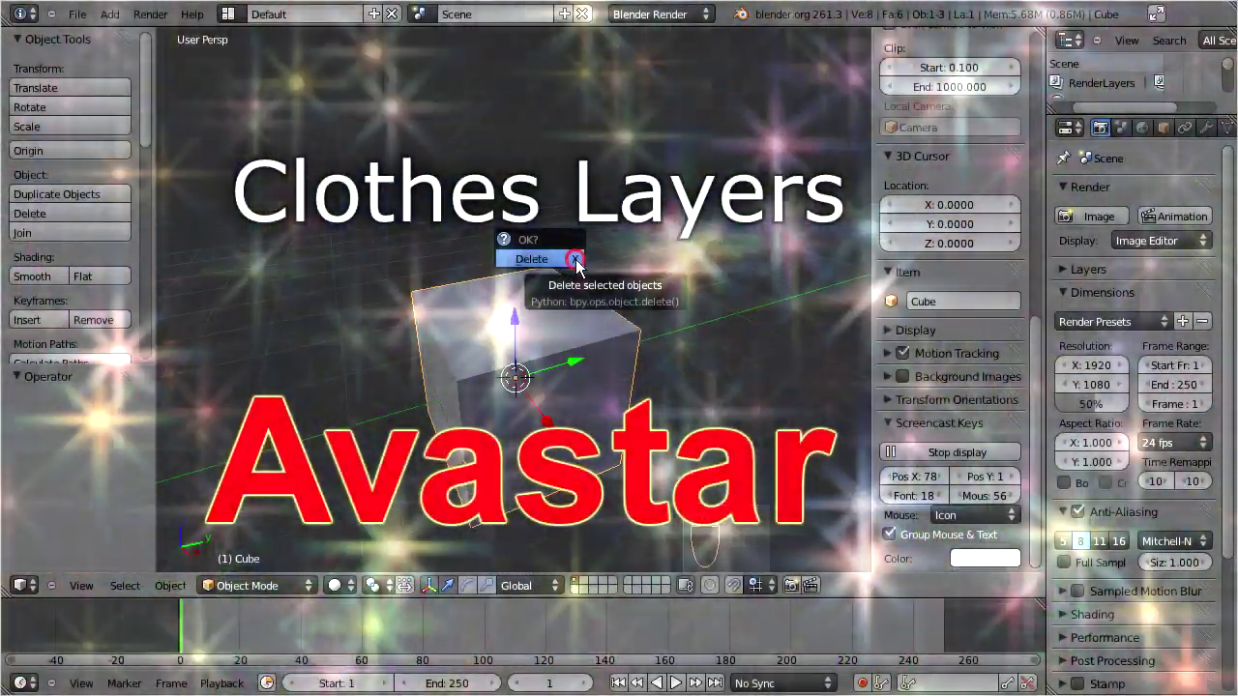
- Delete the default cube, add an Avastar character to the scene and frame it in the 3D view
{"action": "left_click", "coordinate": [571, 260]}
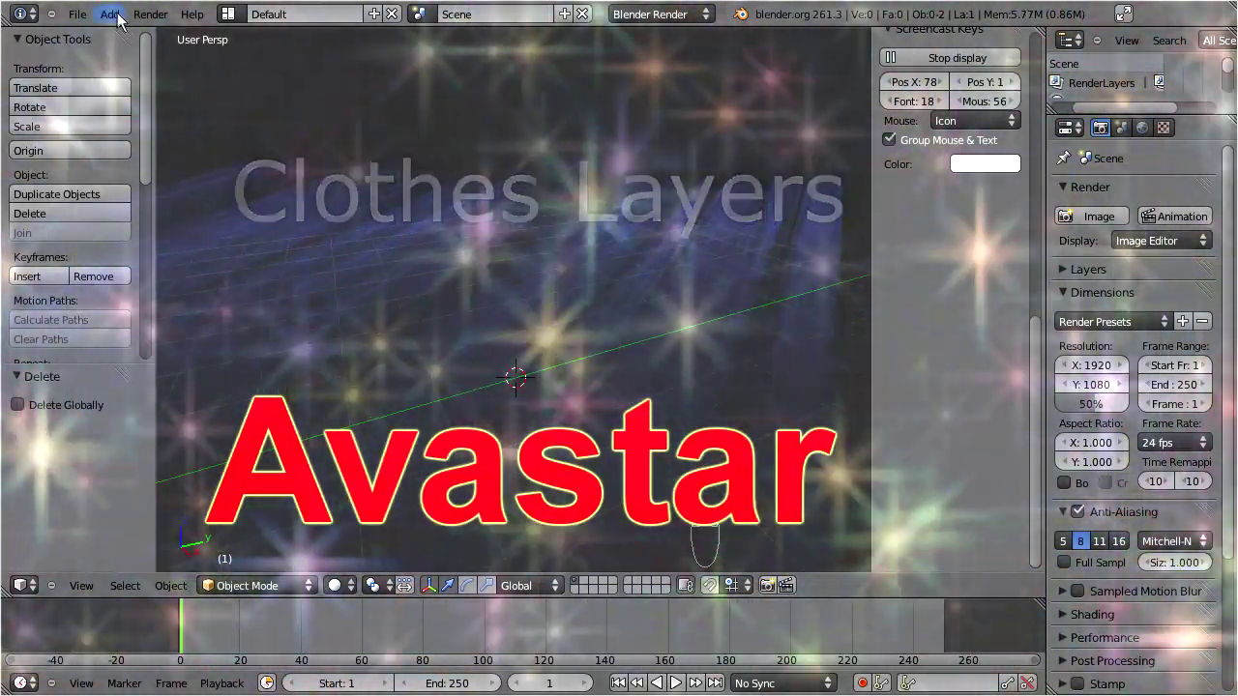
{"action": "left_click", "coordinate": [110, 13]}
{"action": "left_click", "coordinate": [147, 315]}
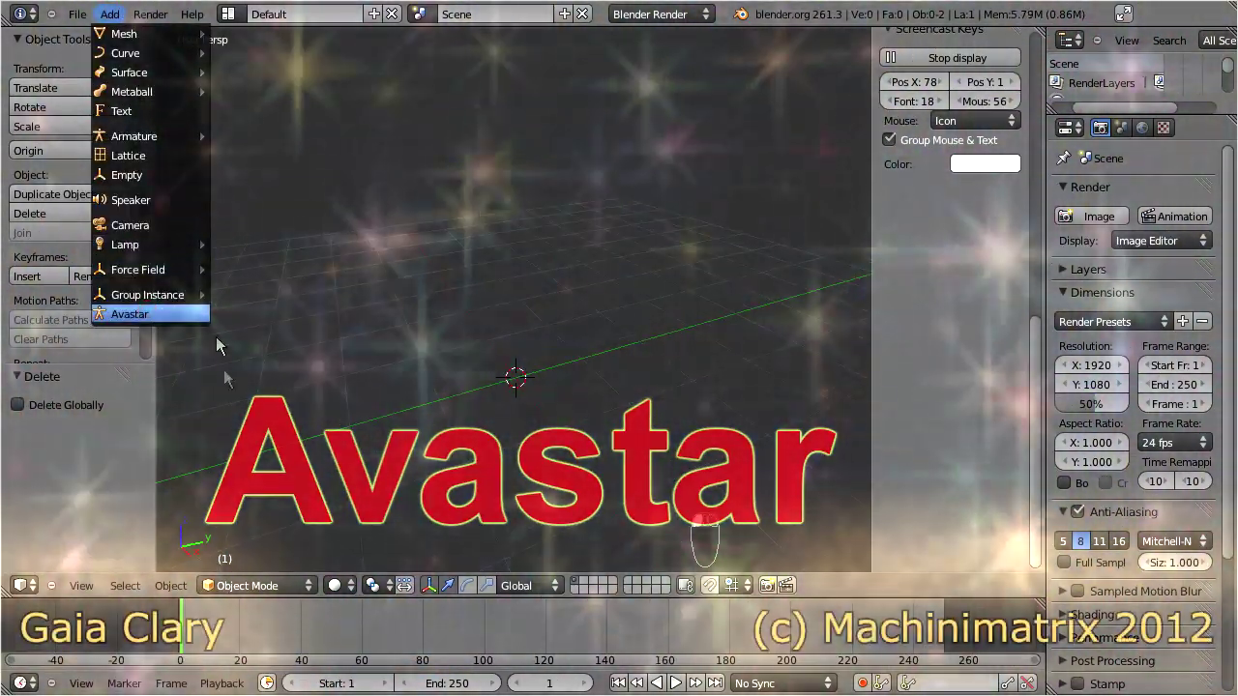
{"action": "key", "text": "KP_Decimal"}
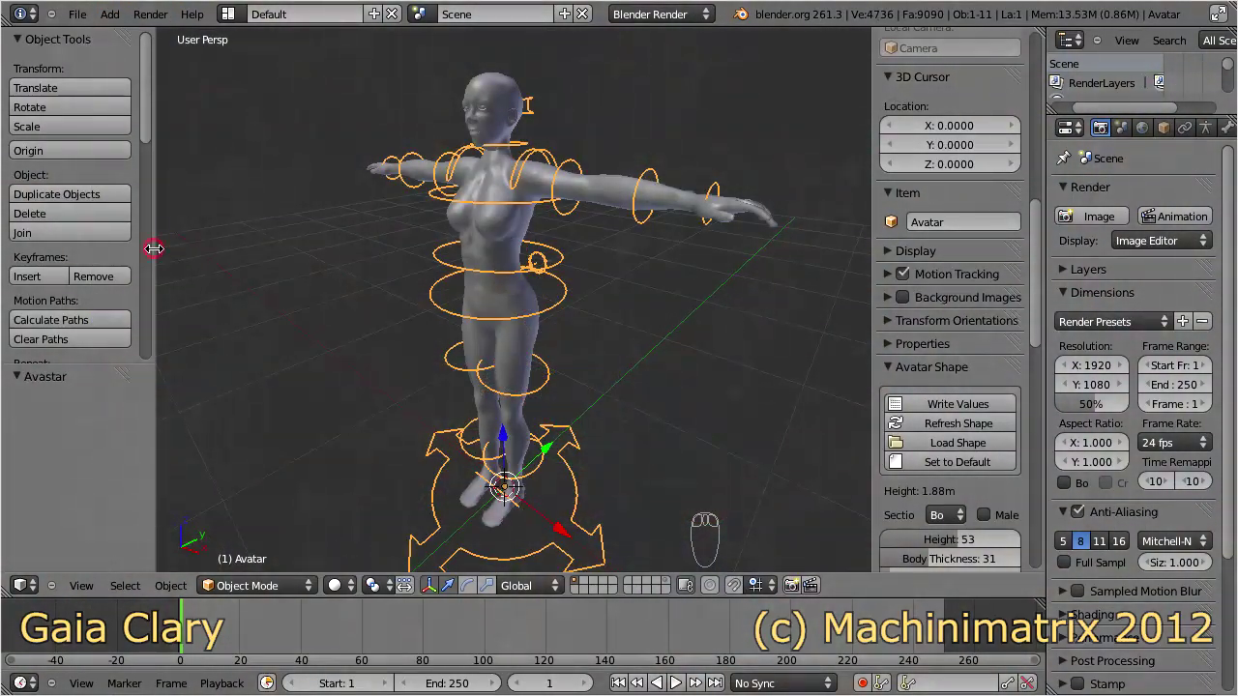
- Rearrange the layout by hiding the tool shelf, collapsing the timeline and turning the enlarged Outliner area into a UV/Image Editor
{"action": "key", "text": "t"}
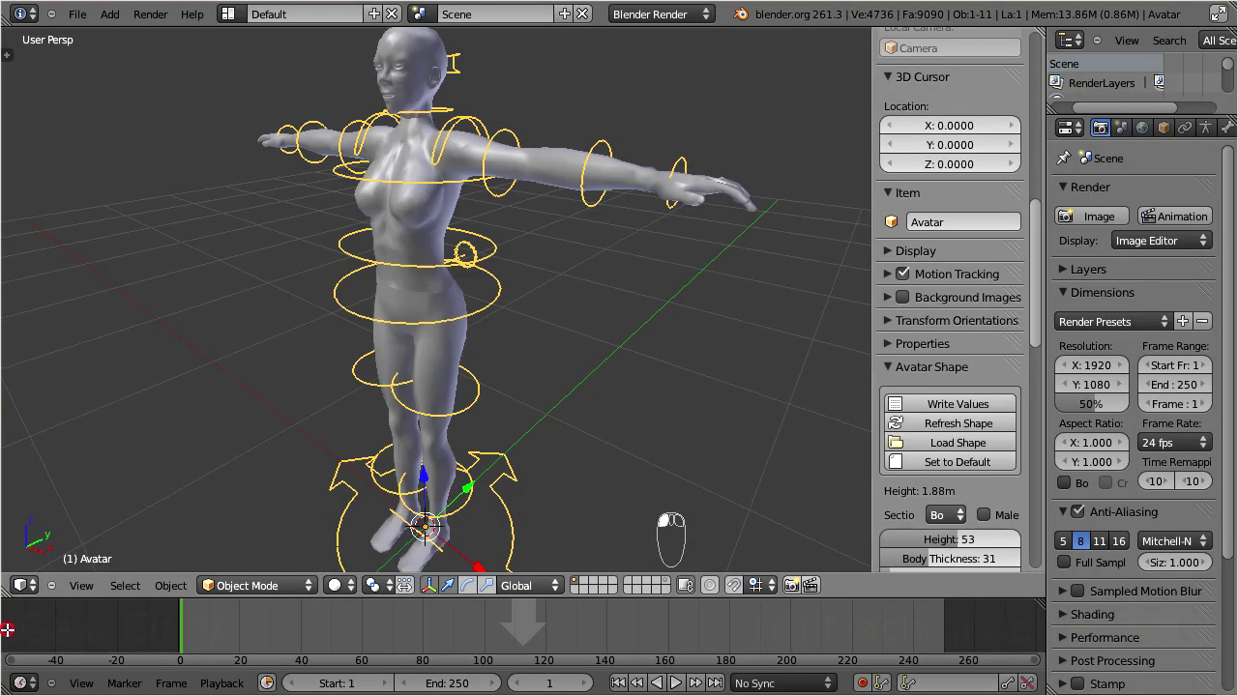
{"action": "left_click_drag", "start_coordinate": [6, 630], "coordinate": [9, 637]}
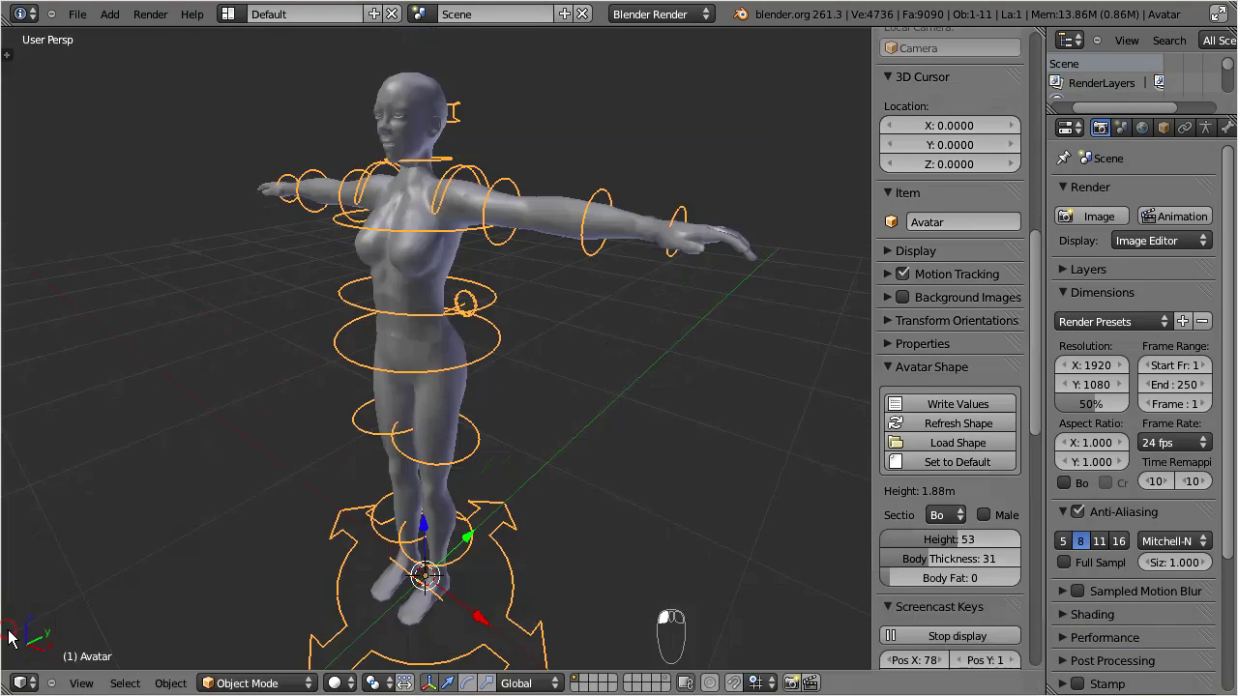
{"action": "left_click_drag", "start_coordinate": [1047, 335], "coordinate": [943, 334]}
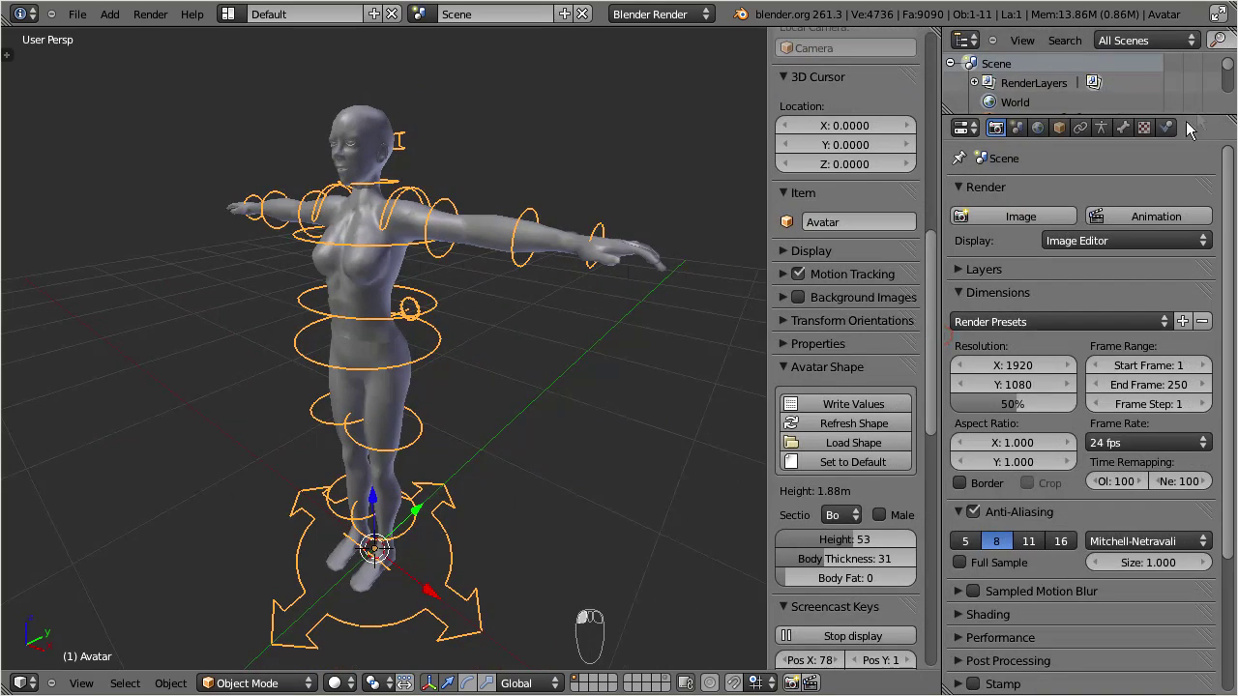
{"action": "left_click_drag", "start_coordinate": [1122, 113], "coordinate": [1120, 288]}
{"action": "left_click", "coordinate": [975, 40]}
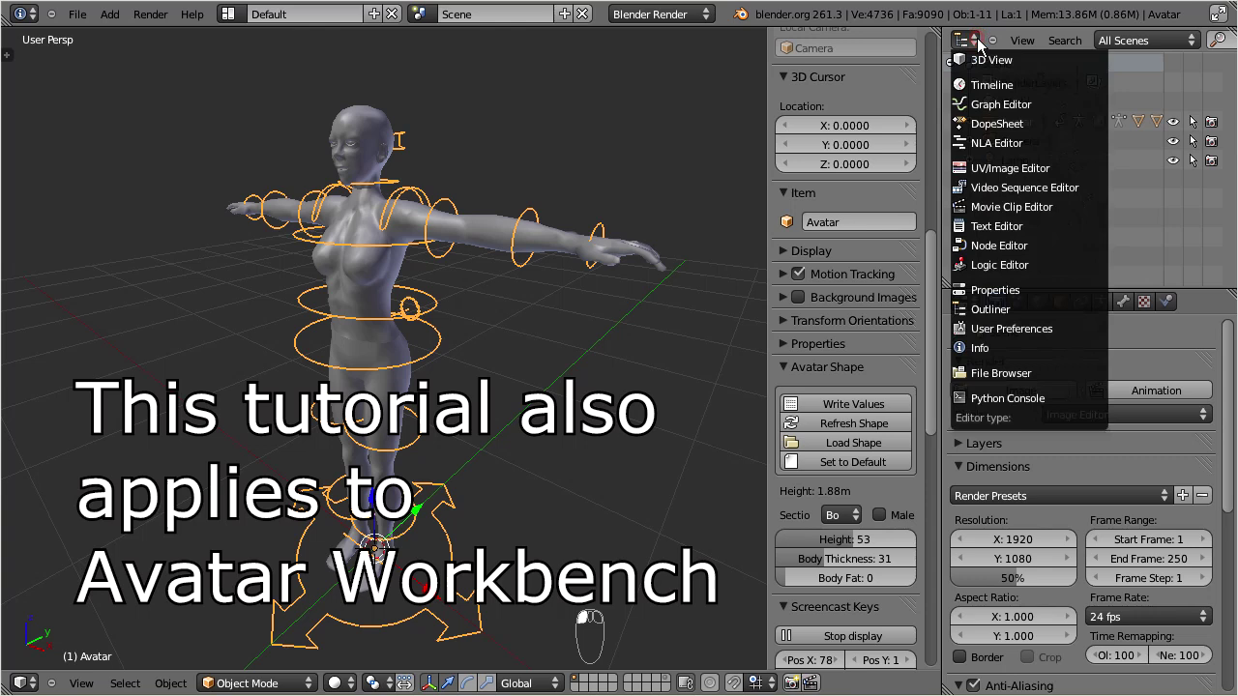
{"action": "left_click", "coordinate": [1084, 177]}
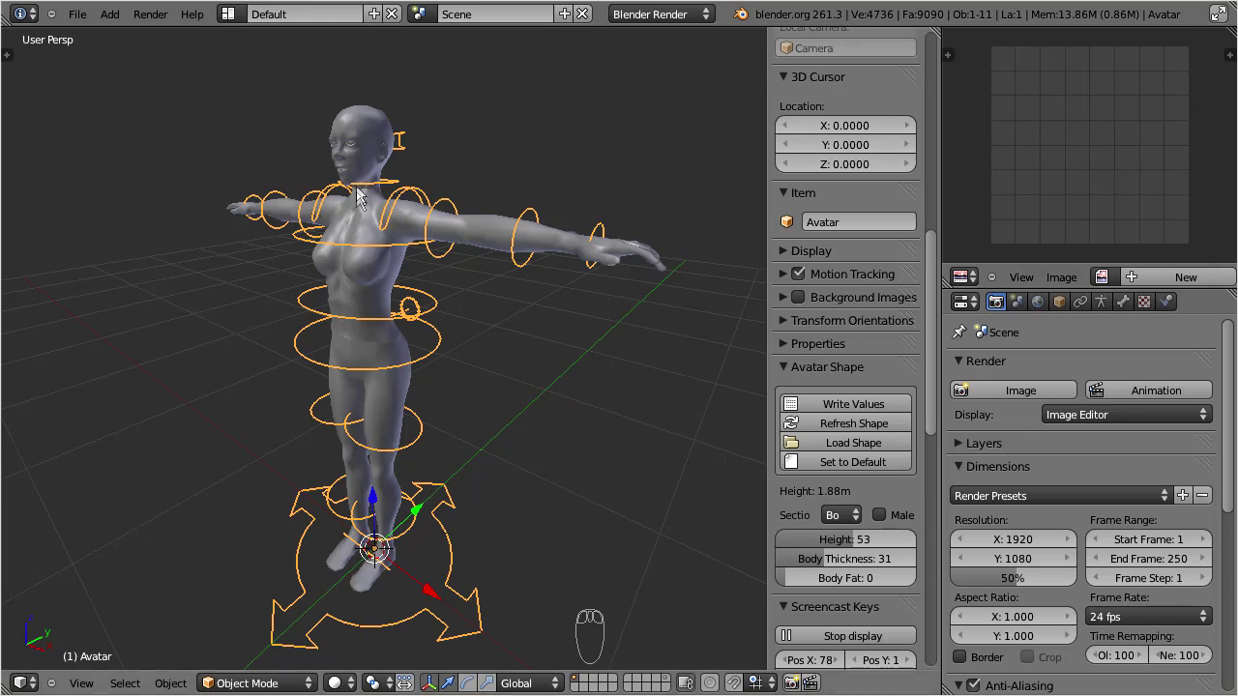
- Hide the avatar's armature and put the head mesh into Edit Mode to show its UV layout
{"action": "key", "text": "h"}
{"action": "right_click", "coordinate": [447, 180]}
{"action": "key", "text": "KP_Decimal"}
{"action": "middle_click_drag", "start_coordinate": [430, 365], "coordinate": [627, 327]}
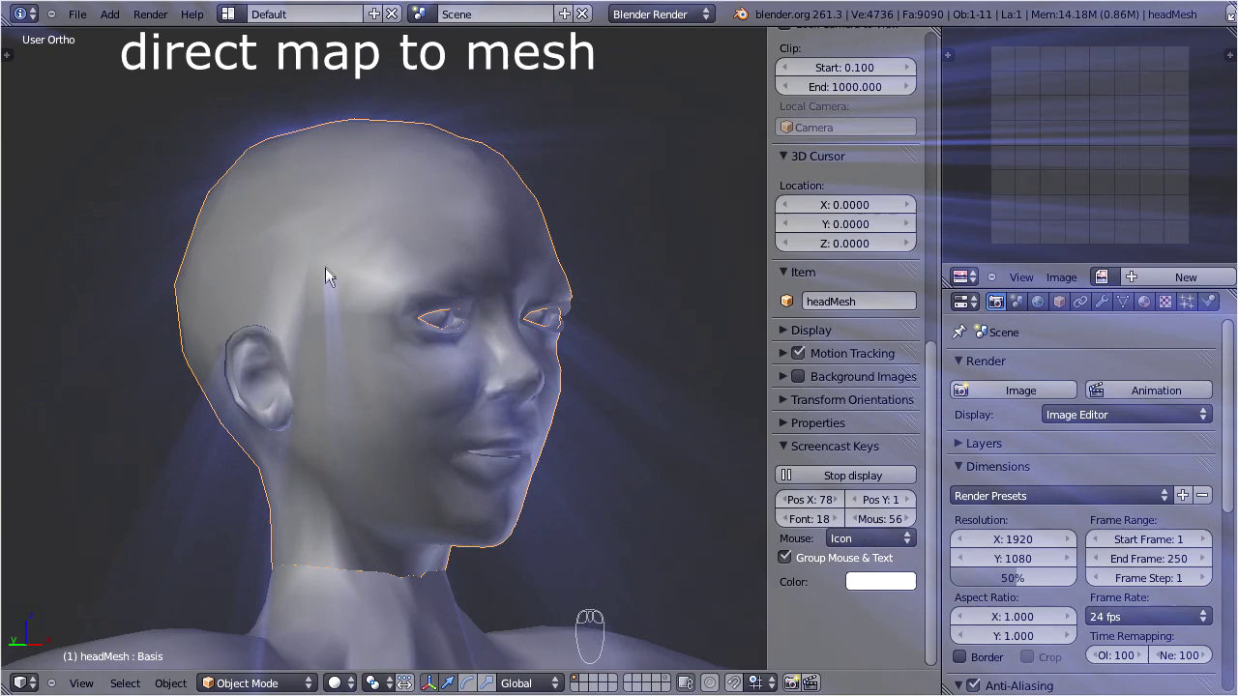
{"action": "key", "text": "Tab"}
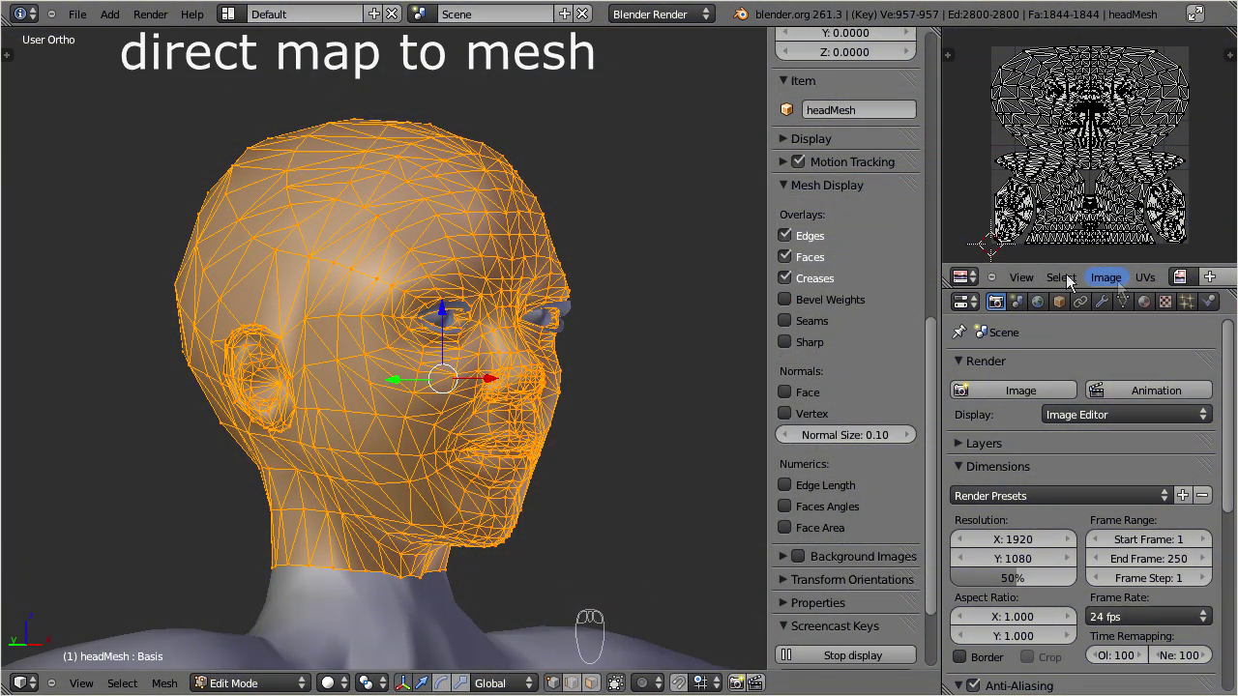
- Widen the UV editor and load starlight_face.png from the avastar-1\bonus\animations\ava folder onto the head mesh's UVs
{"action": "left_click_drag", "start_coordinate": [943, 243], "coordinate": [857, 235]}
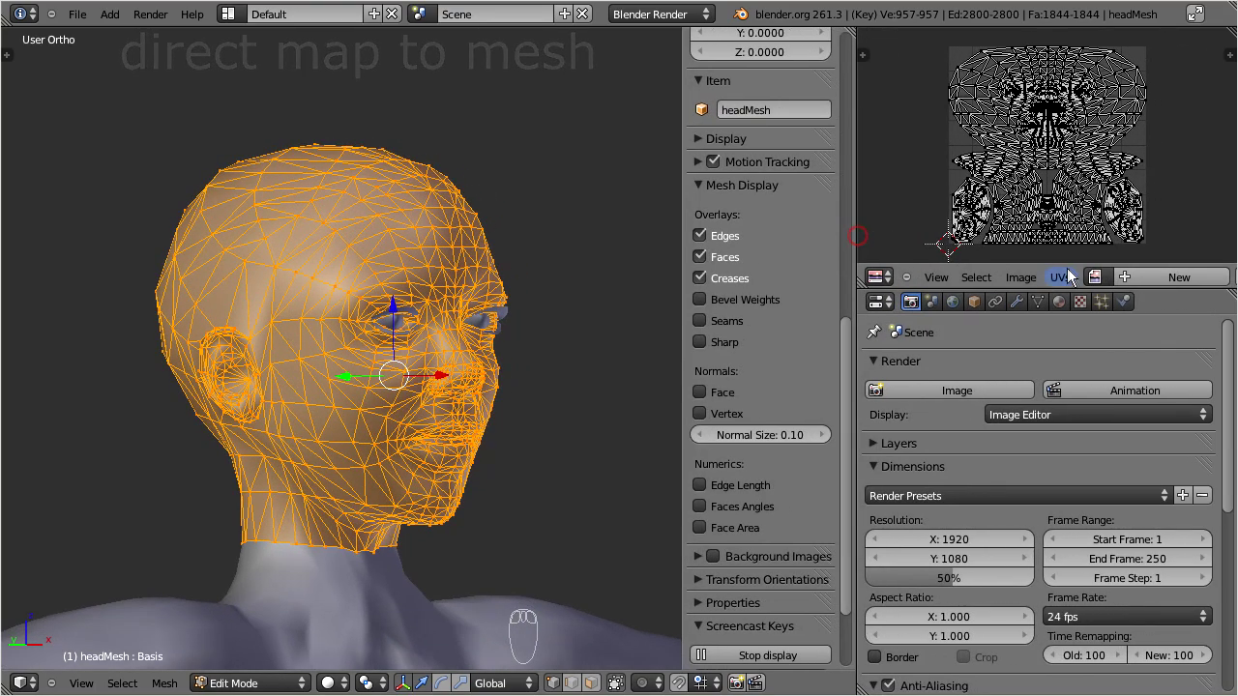
{"action": "left_click", "coordinate": [1020, 279]}
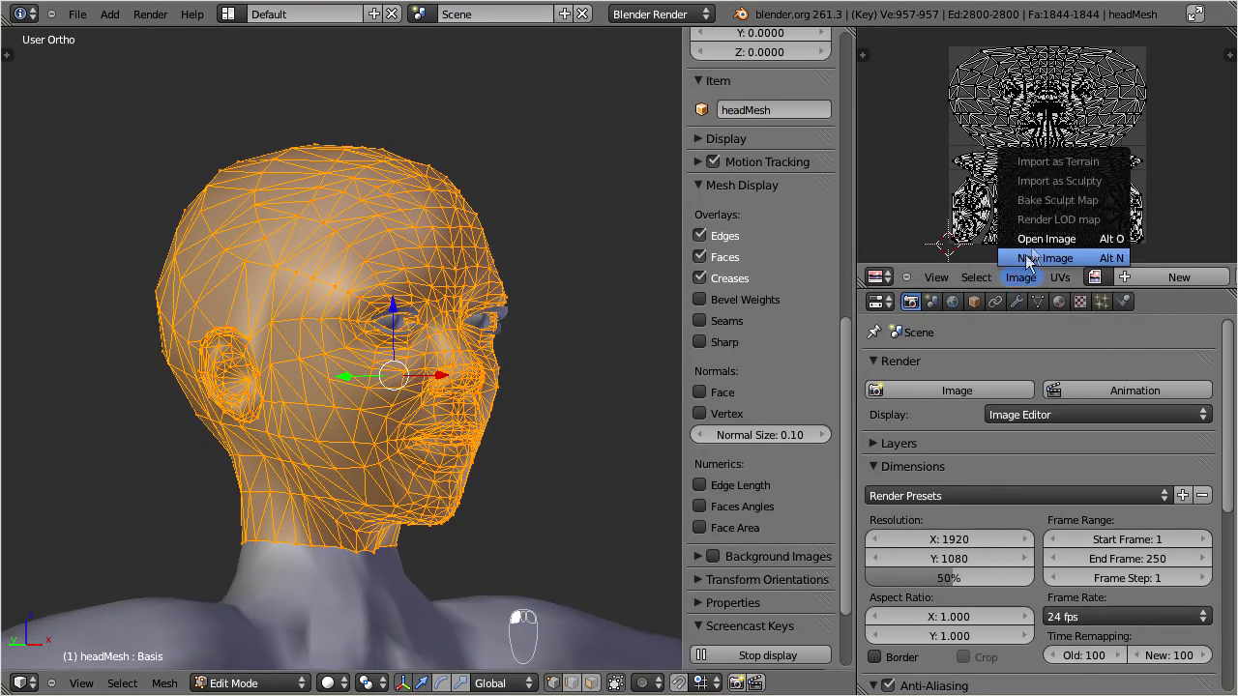
{"action": "left_click", "coordinate": [1042, 238]}
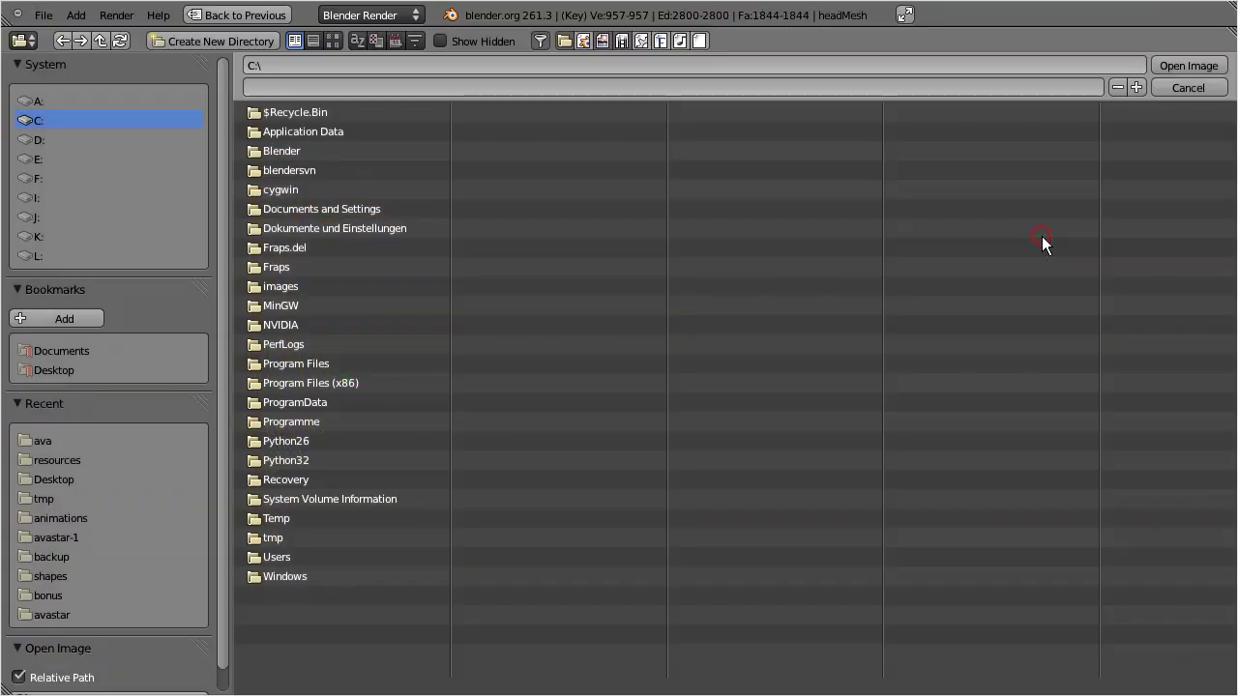
{"action": "left_click", "coordinate": [264, 170]}
{"action": "left_click", "coordinate": [269, 129]}
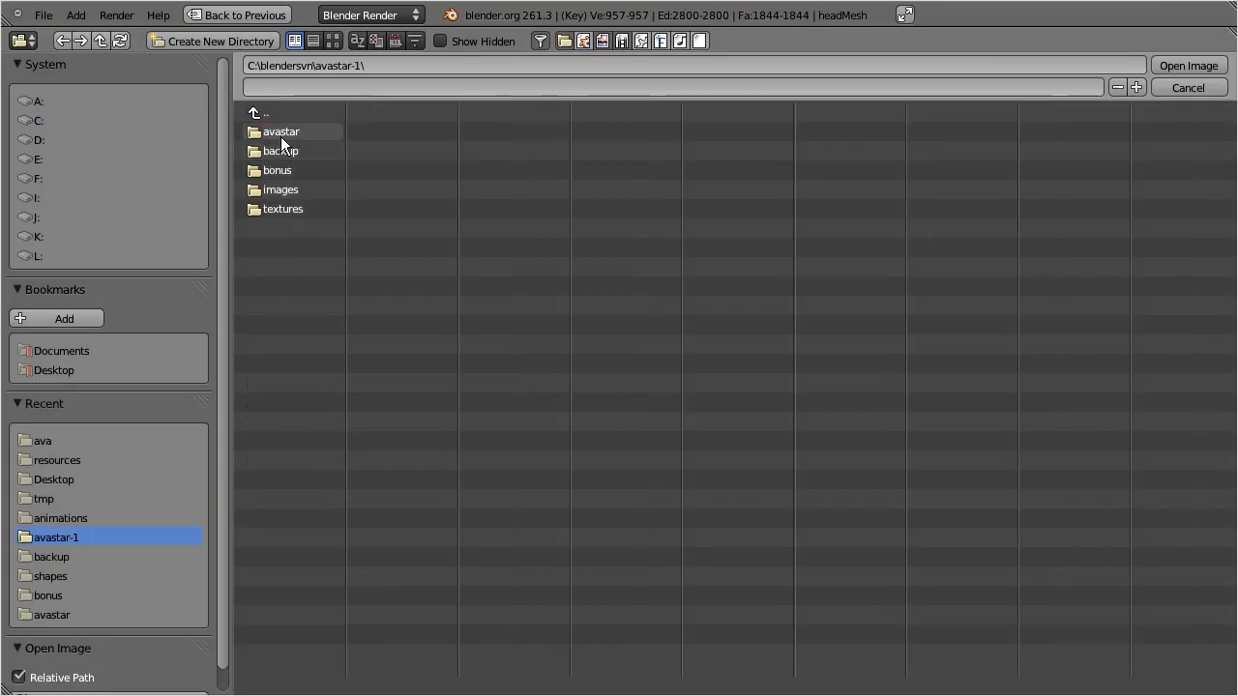
{"action": "left_click", "coordinate": [280, 170]}
{"action": "left_click", "coordinate": [294, 131]}
{"action": "left_click", "coordinate": [280, 133]}
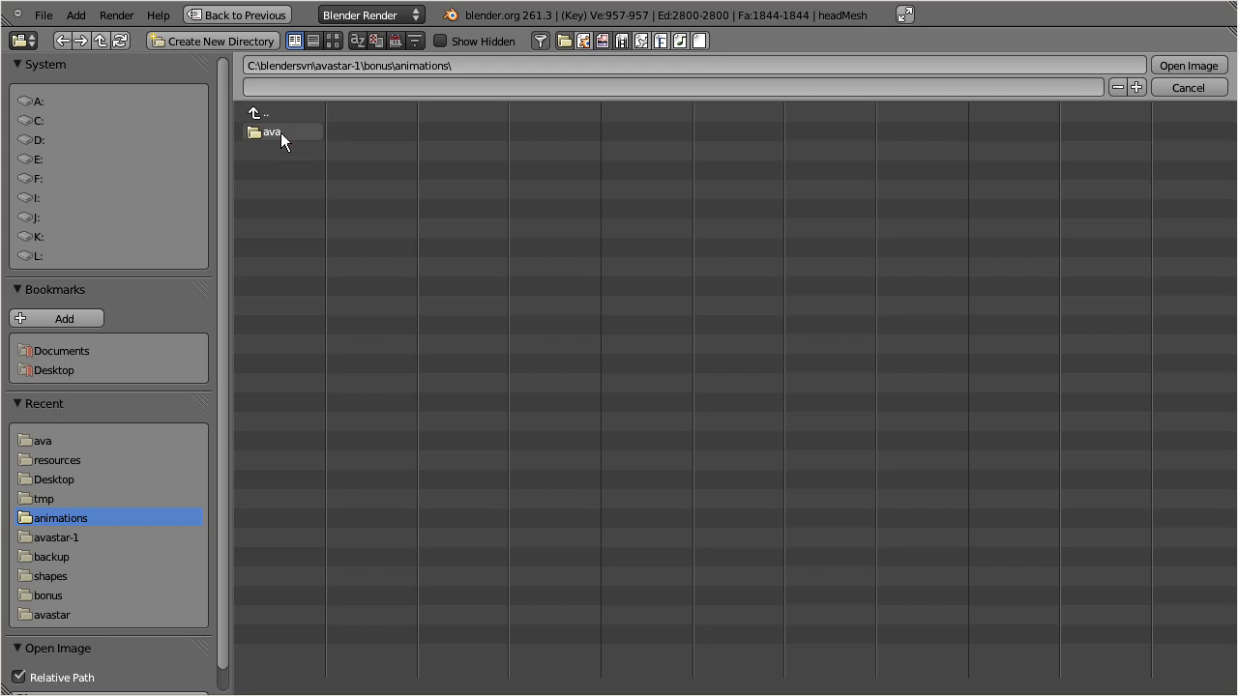
{"action": "left_click", "coordinate": [340, 228]}
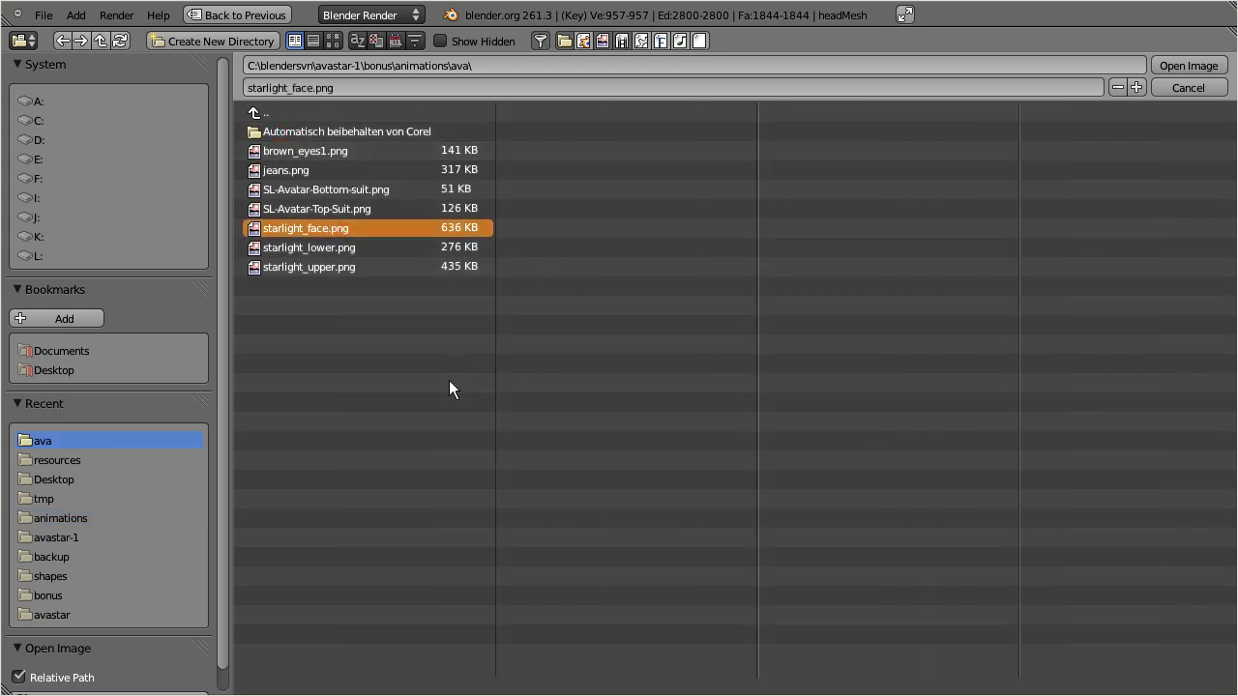
{"action": "left_click", "coordinate": [1172, 65]}
{"action": "scroll", "coordinate": [1091, 211], "scroll_direction": "down", "scroll_amount": 5}
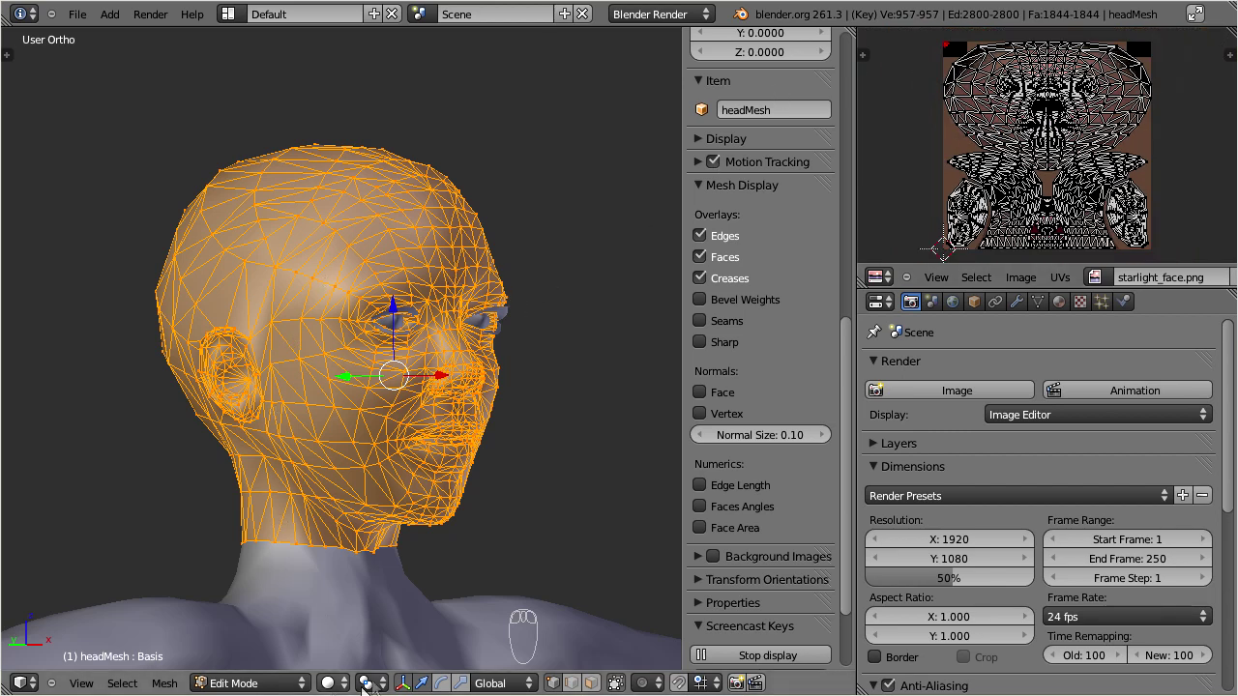
- Return the head mesh to Object Mode, try Texture viewport shading on it and switch back to Solid shading
{"action": "left_click", "coordinate": [329, 683]}
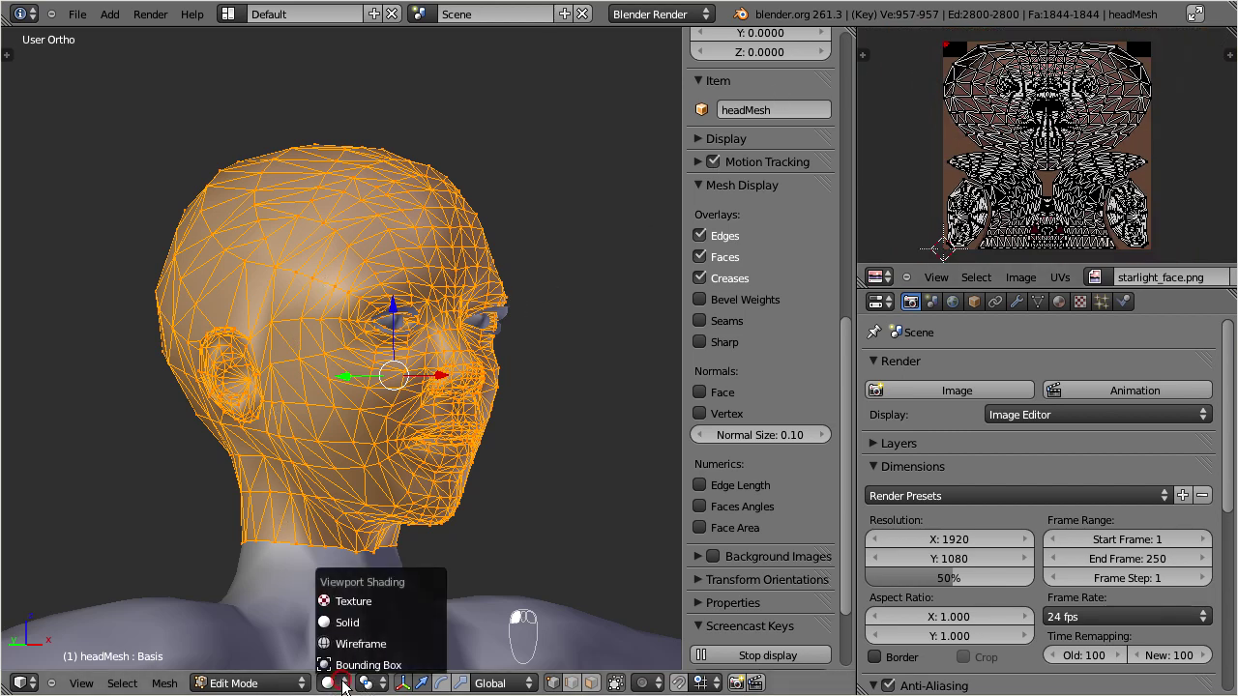
{"action": "left_click", "coordinate": [371, 601]}
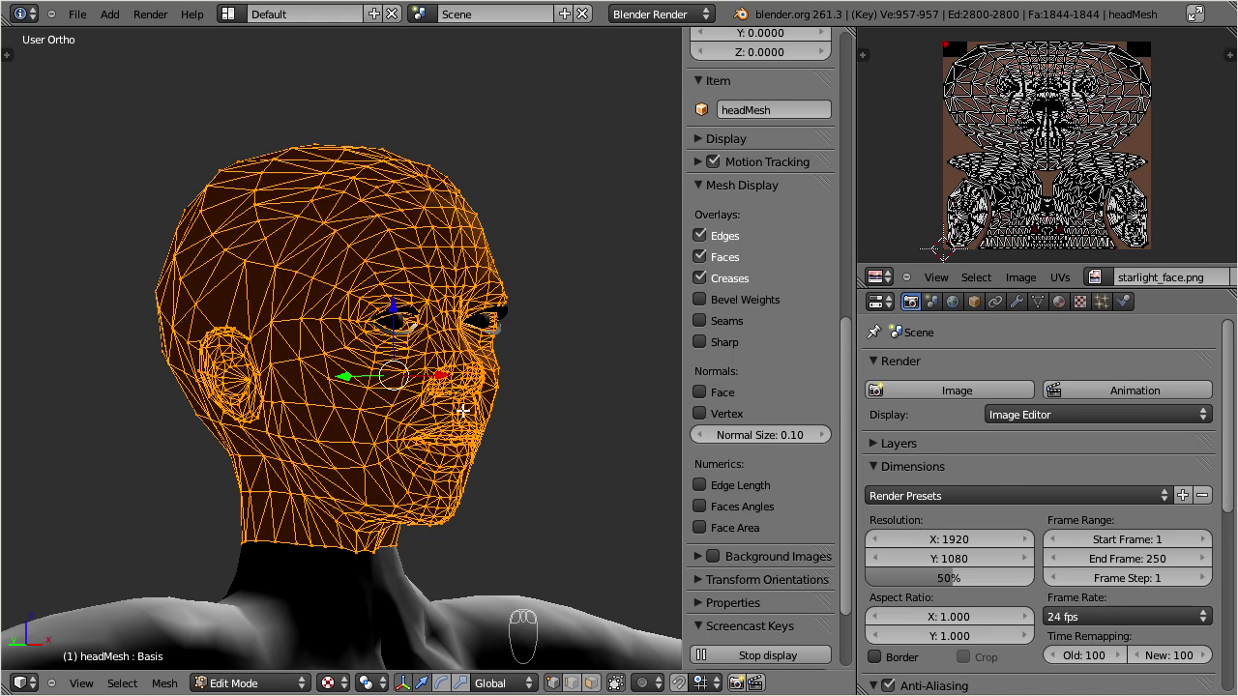
{"action": "key", "text": "Tab"}
{"action": "left_click", "coordinate": [461, 418]}
{"action": "middle_click_drag", "start_coordinate": [383, 405], "coordinate": [451, 395]}
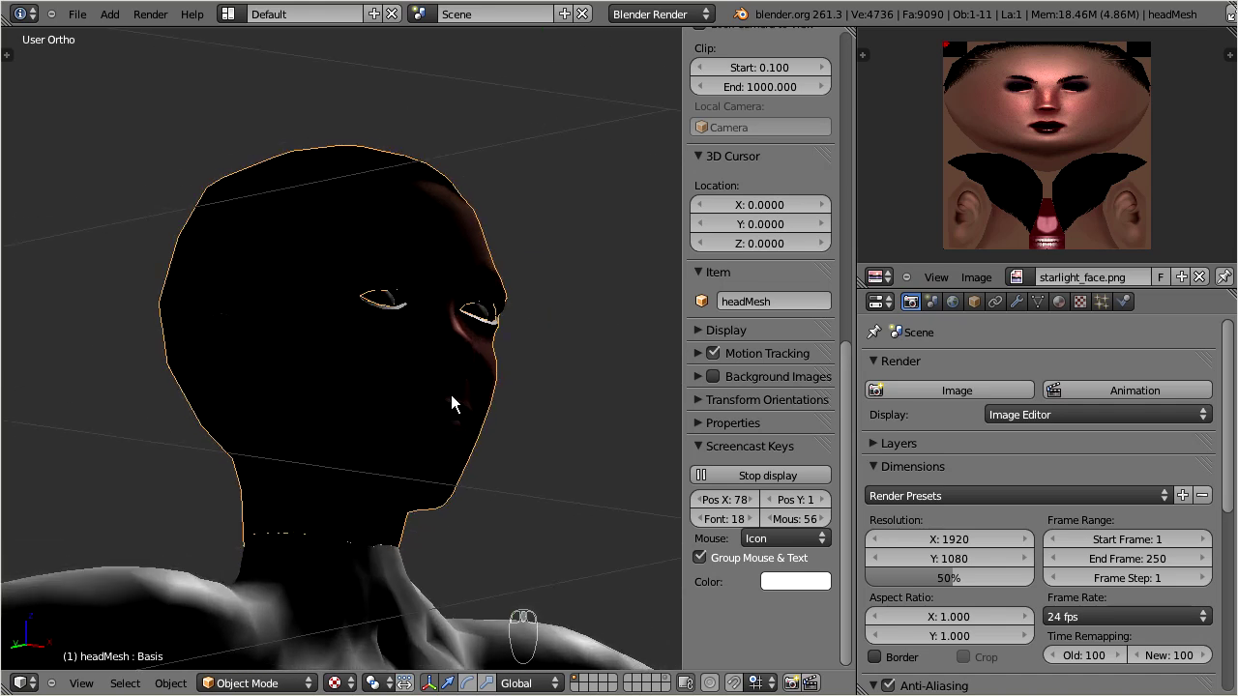
{"action": "left_click_drag", "start_coordinate": [334, 683], "coordinate": [375, 622]}
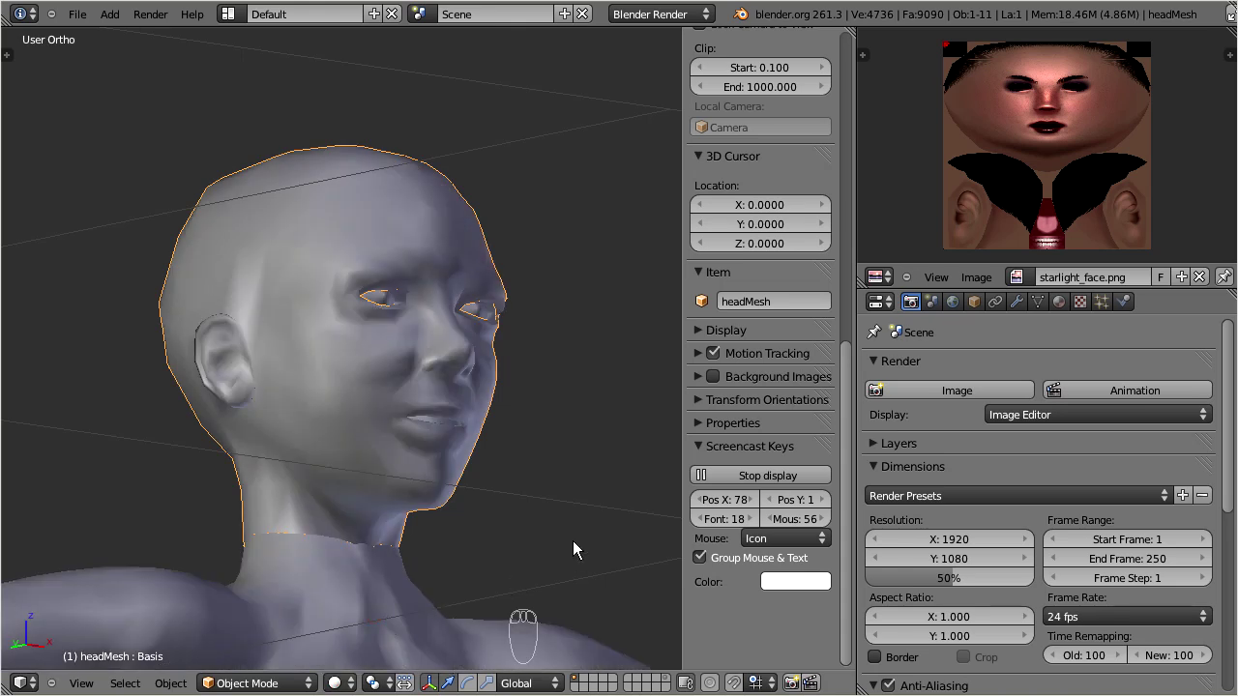
- Enable Textured Solid in the 3D view's display settings and inspect the textured face from the front
{"action": "left_click", "coordinate": [699, 331]}
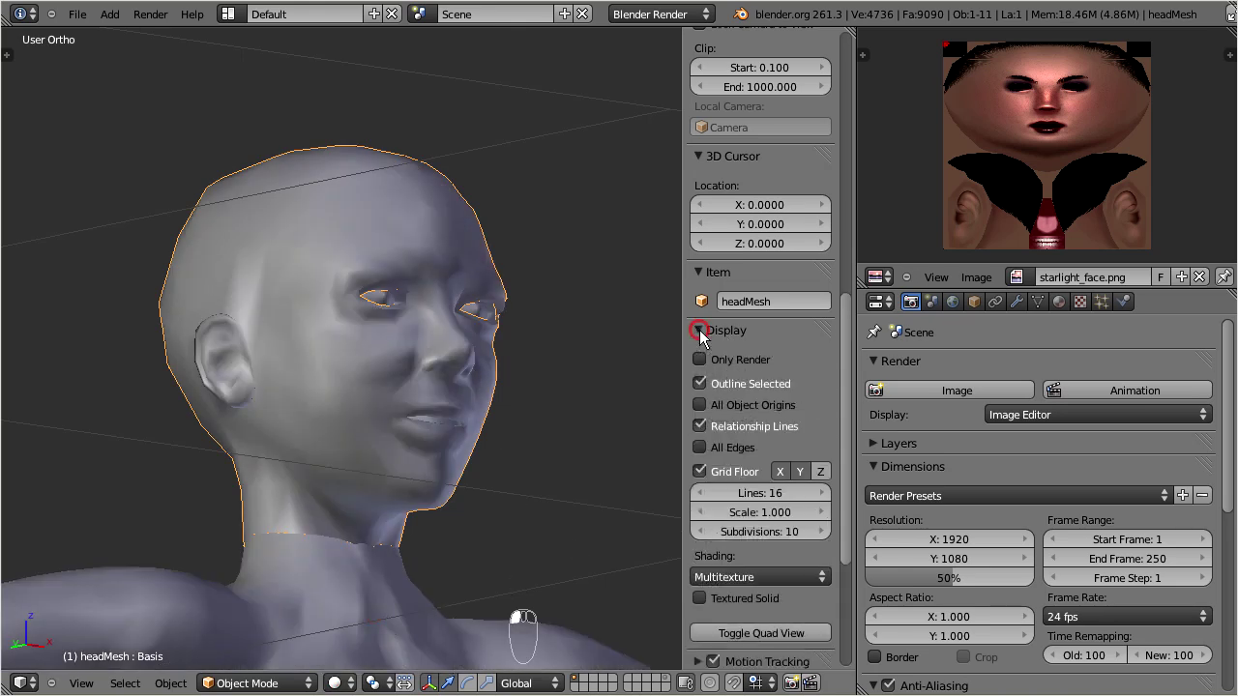
{"action": "left_click", "coordinate": [699, 598]}
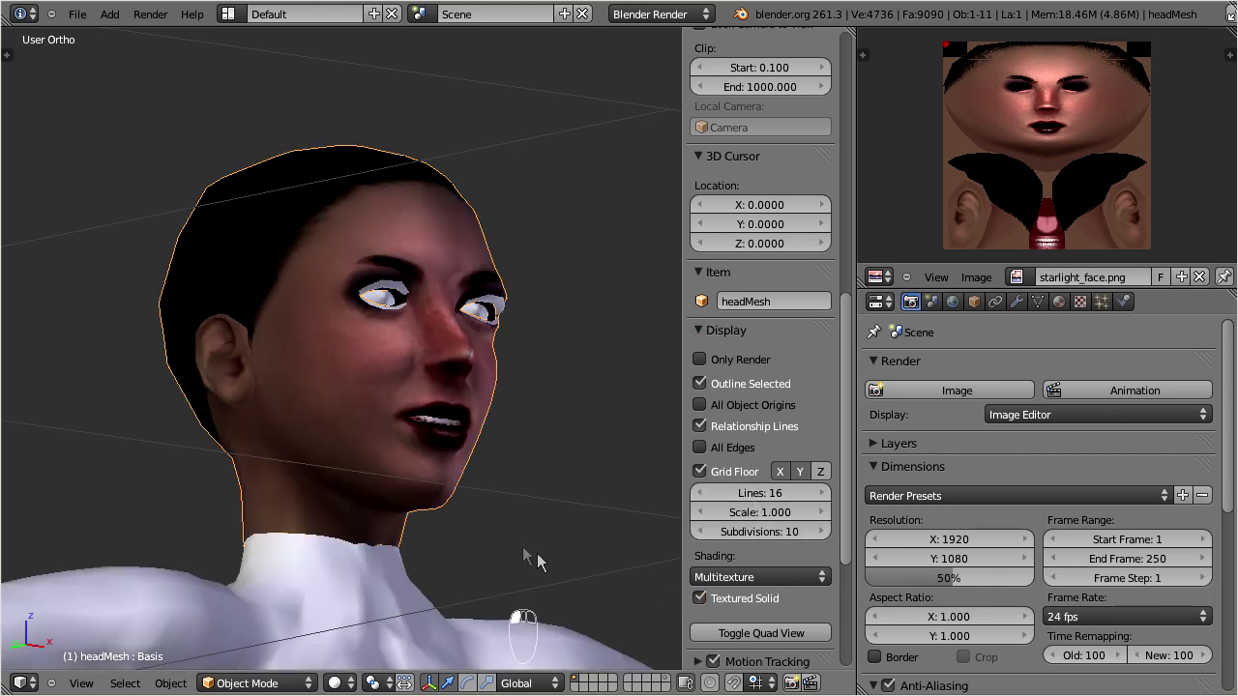
{"action": "middle_click_drag", "start_coordinate": [416, 397], "coordinate": [402, 348]}
{"action": "scroll", "coordinate": [402, 340], "scroll_direction": "up", "scroll_amount": 6}
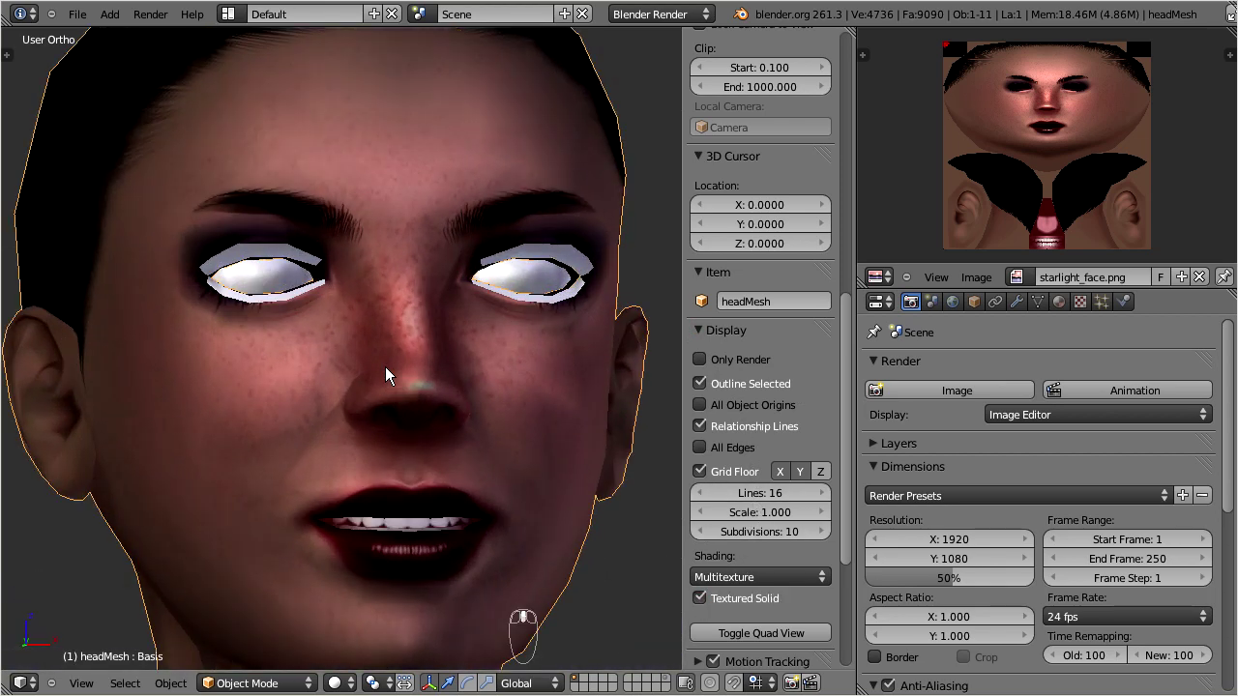
- Hide the eyelash mesh and map brown_eyes1.png from the ava folder onto the left eyeball mesh
{"action": "right_click", "coordinate": [273, 193]}
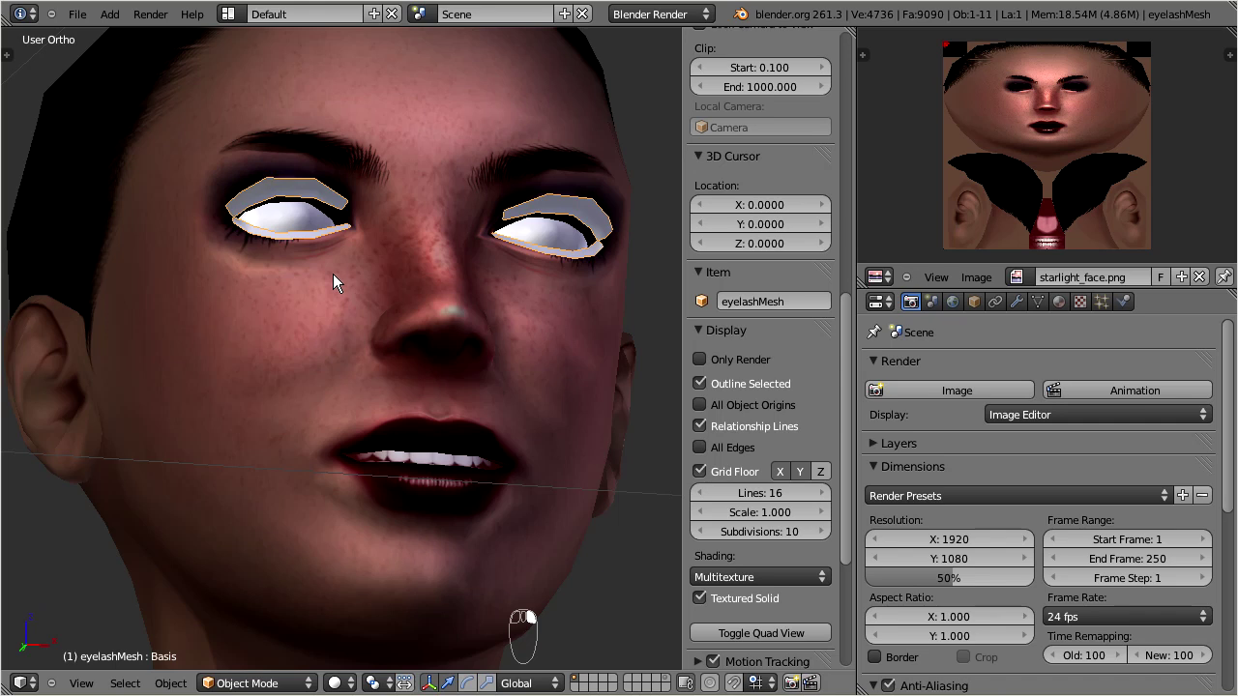
{"action": "key", "text": "h"}
{"action": "right_click", "coordinate": [557, 240]}
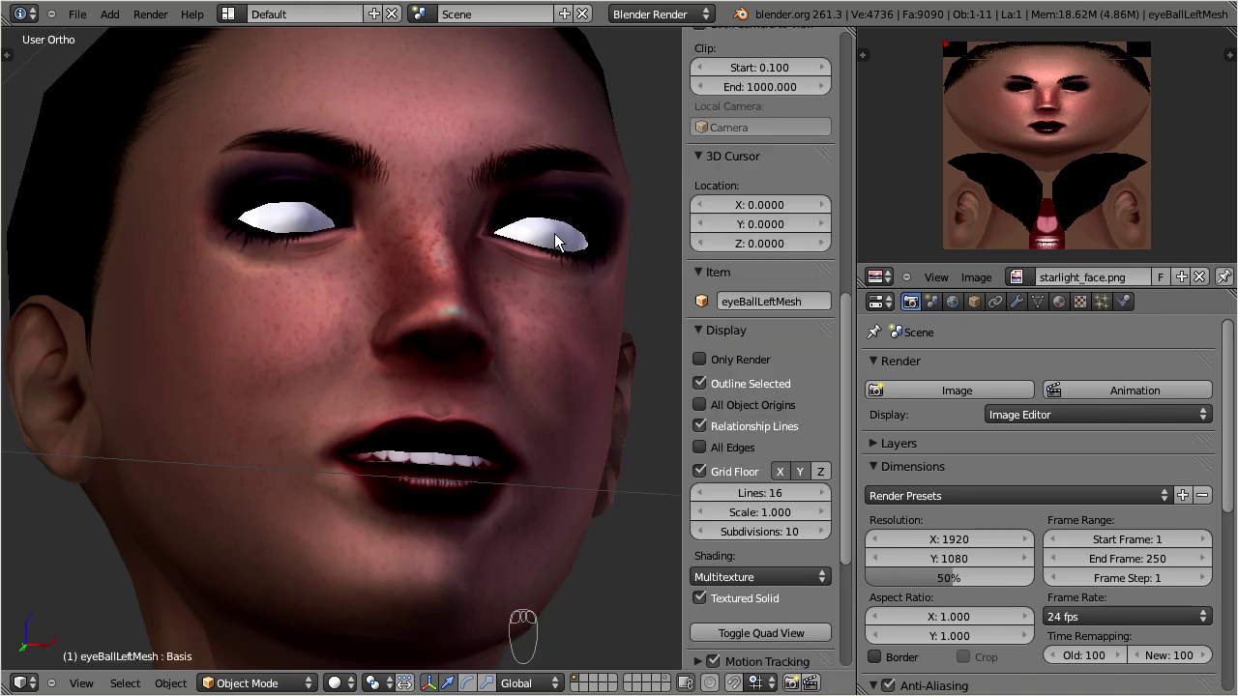
{"action": "key", "text": "Tab"}
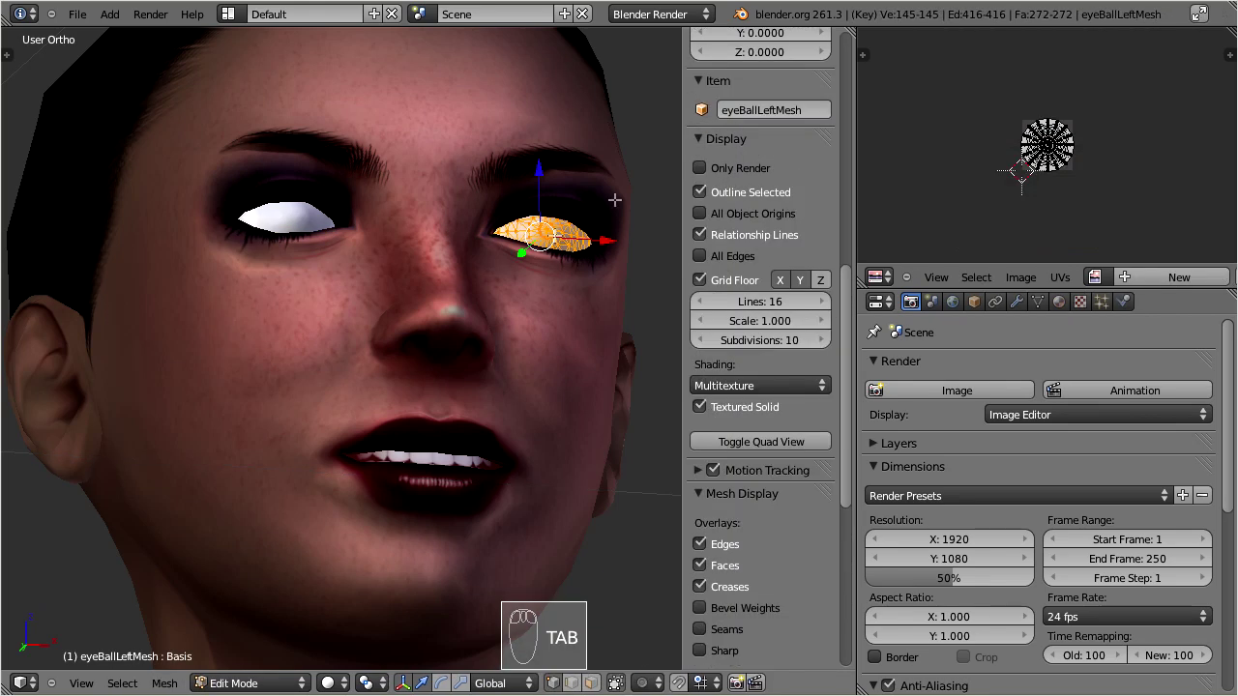
{"action": "left_click", "coordinate": [1021, 277]}
{"action": "left_click", "coordinate": [1037, 238]}
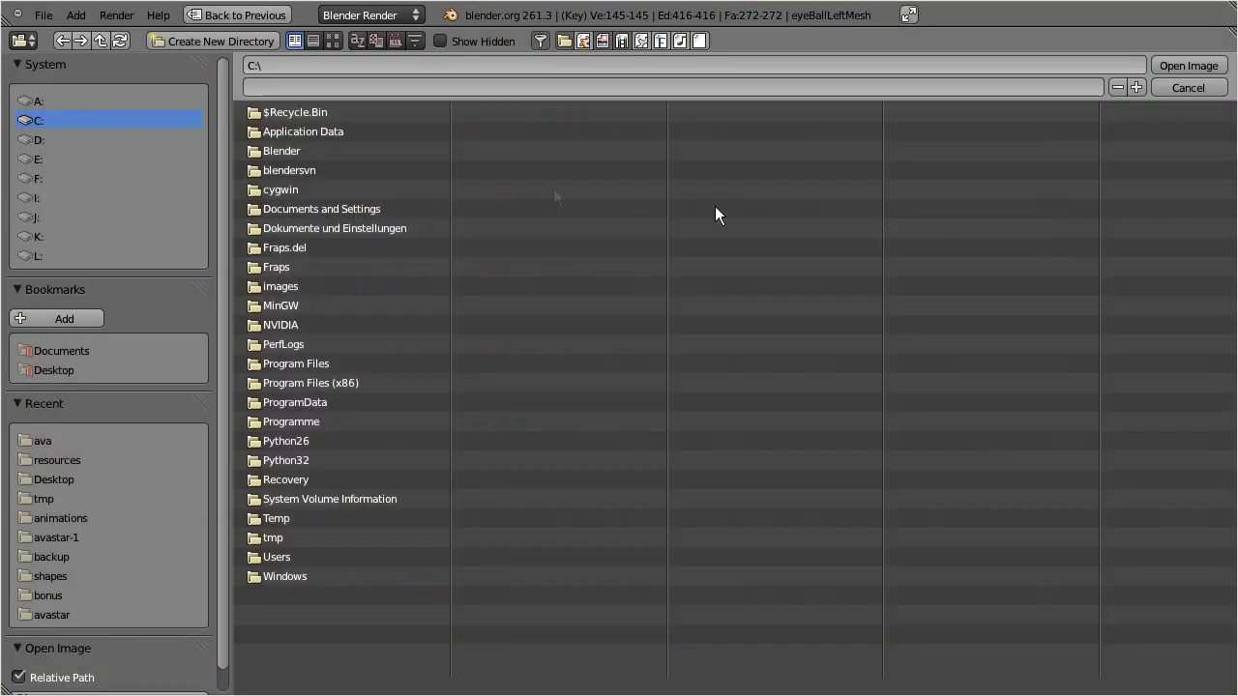
{"action": "left_click", "coordinate": [45, 442]}
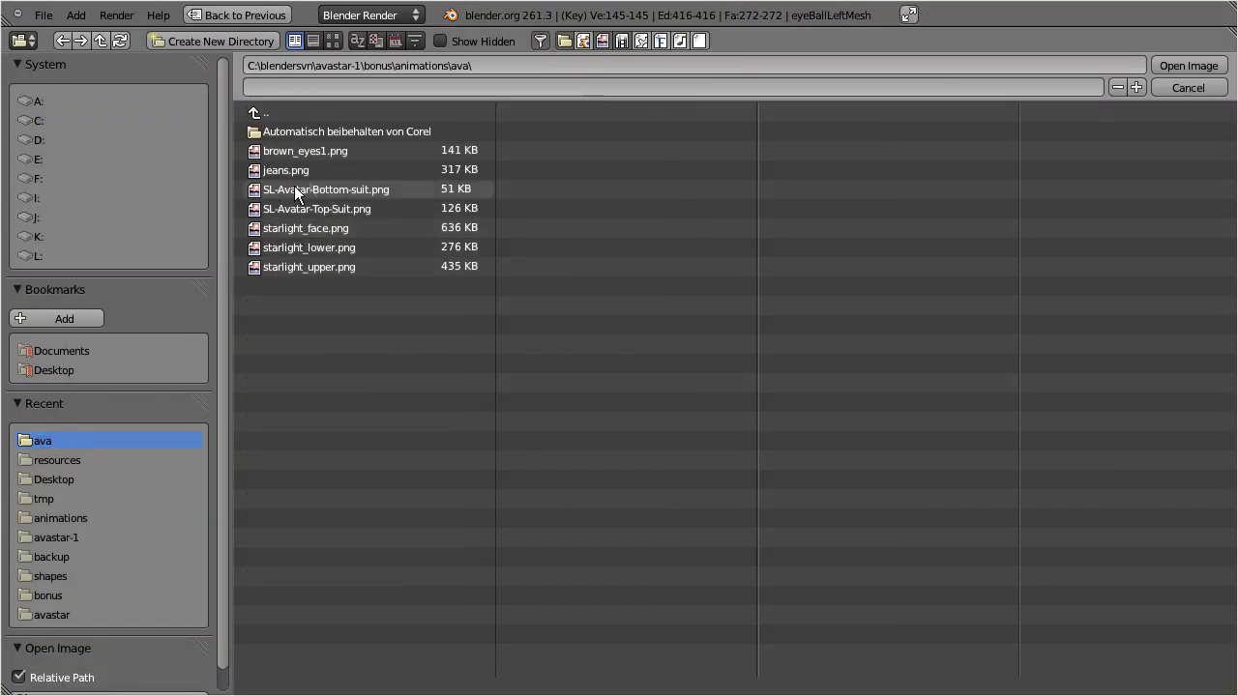
{"action": "left_click", "coordinate": [334, 151]}
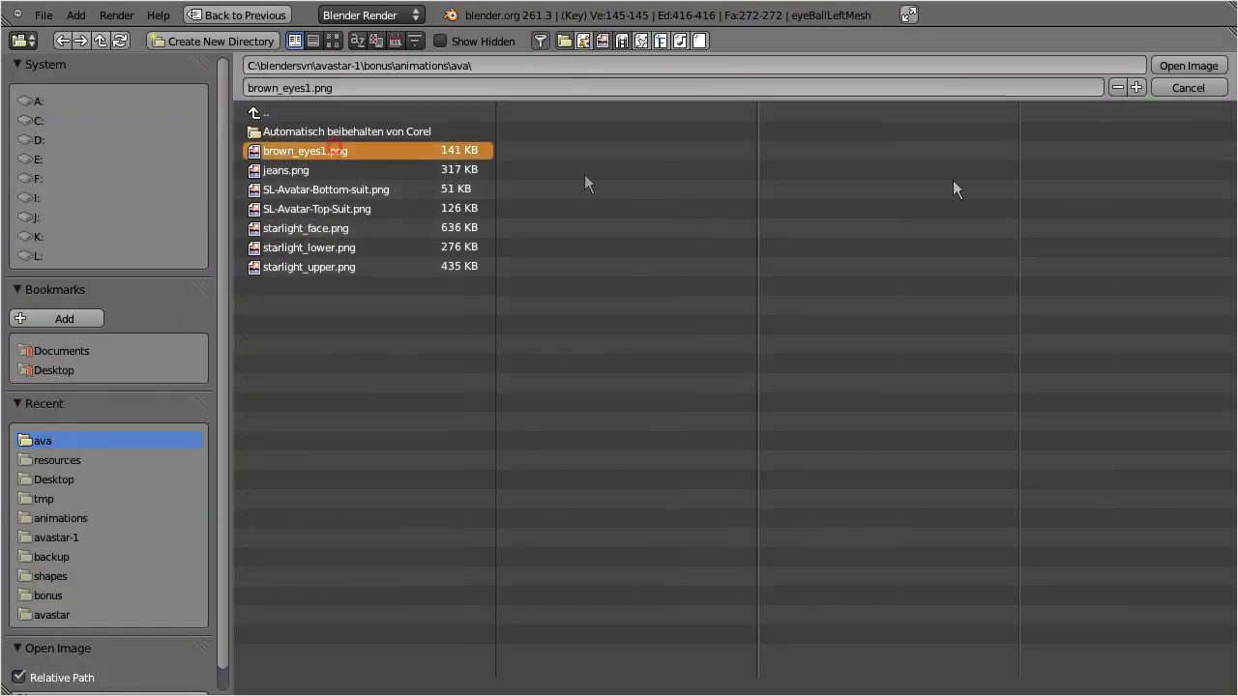
{"action": "left_click", "coordinate": [1189, 66]}
{"action": "key", "text": "Tab"}
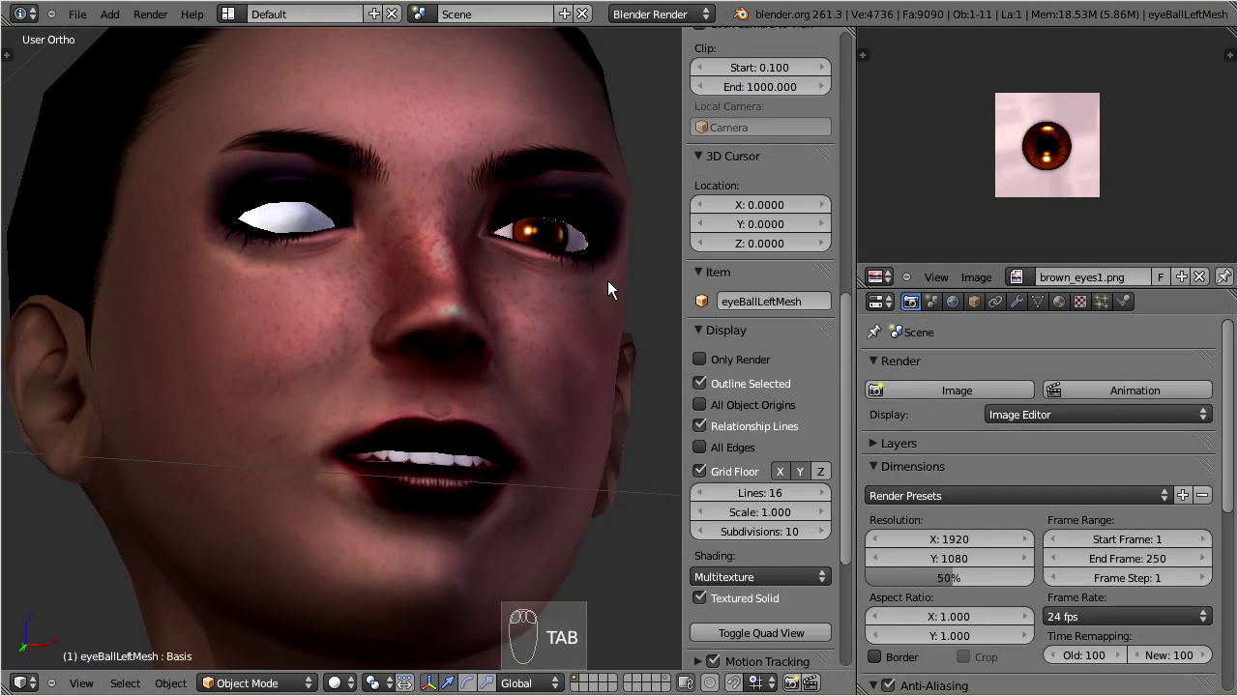
- Assign the already loaded brown_eyes1.png image to the right eyeball mesh and return to Object Mode
{"action": "right_click", "coordinate": [281, 223]}
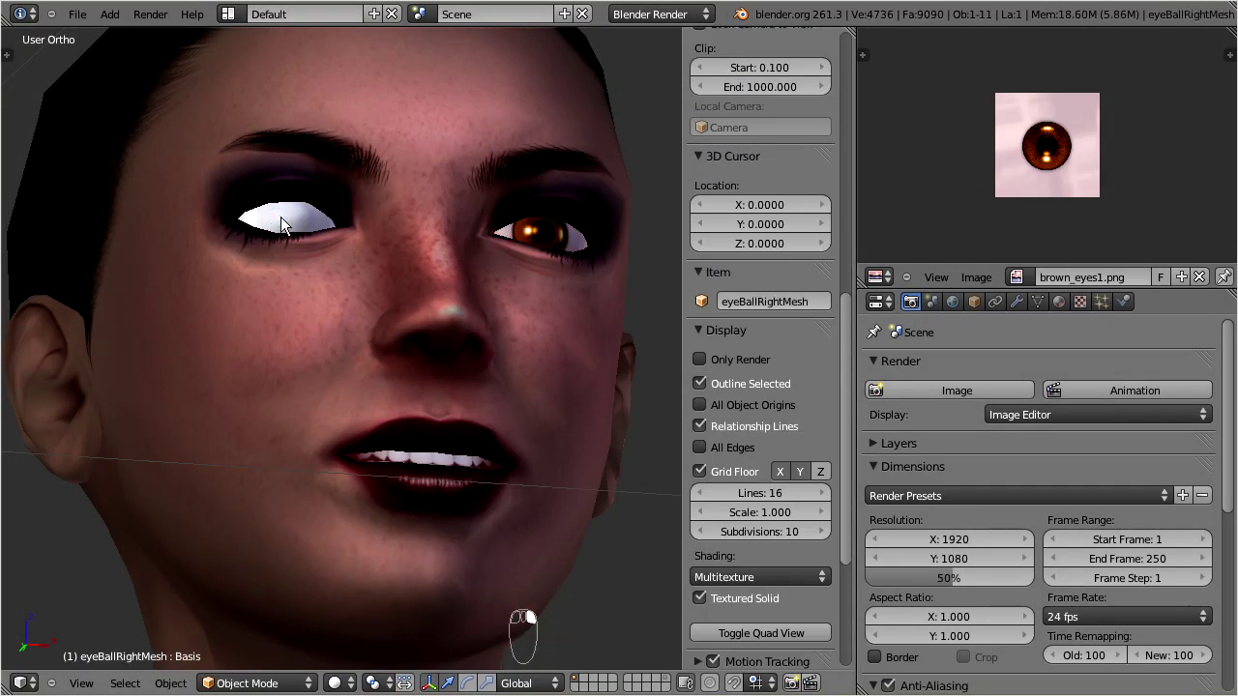
{"action": "key", "text": "Tab"}
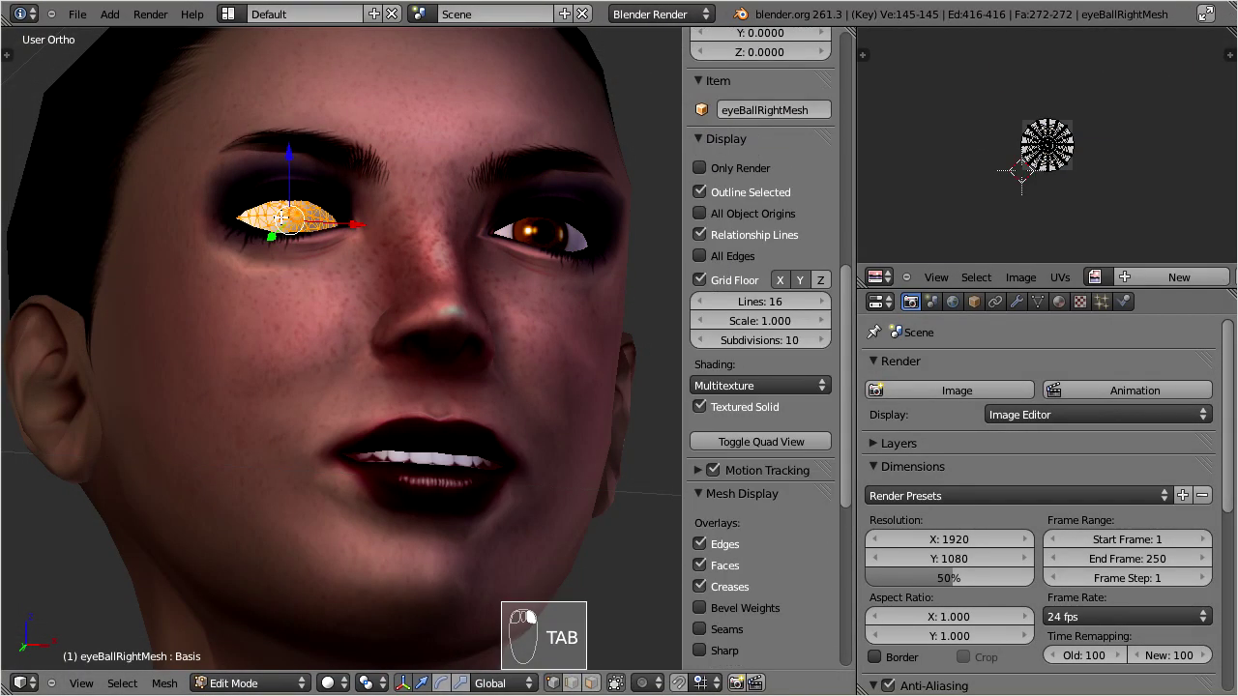
{"action": "left_click", "coordinate": [1093, 276]}
{"action": "left_click", "coordinate": [1029, 307]}
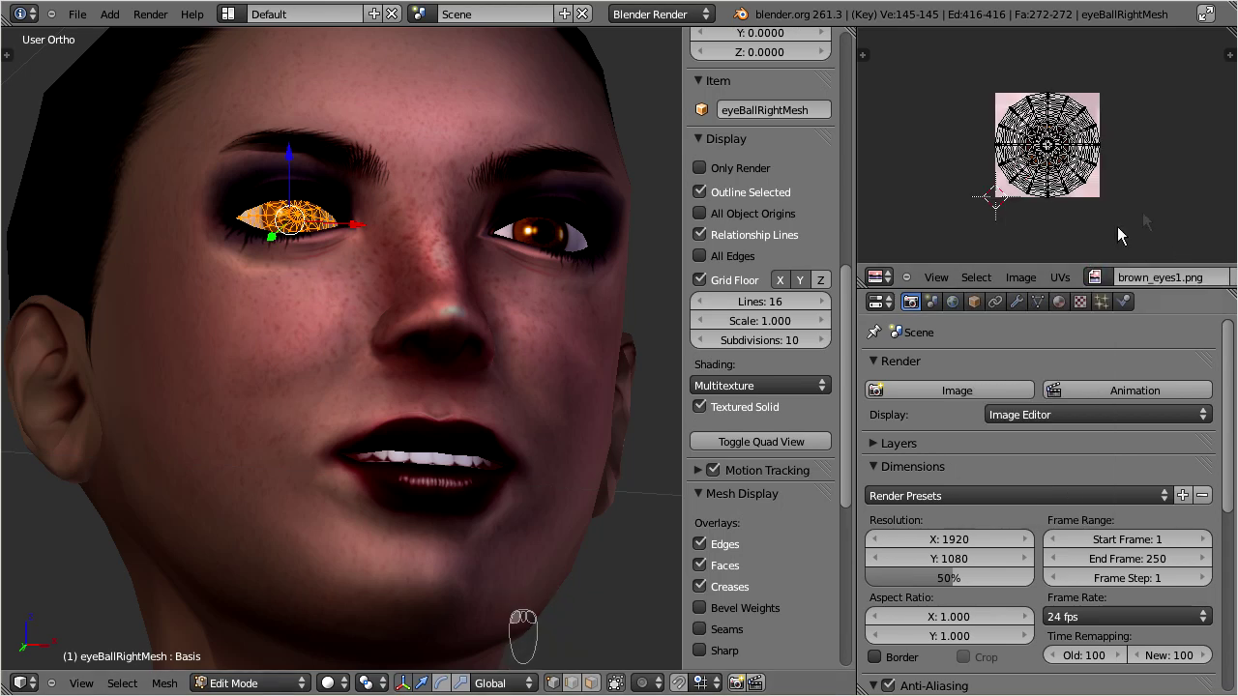
{"action": "key", "text": "Tab"}
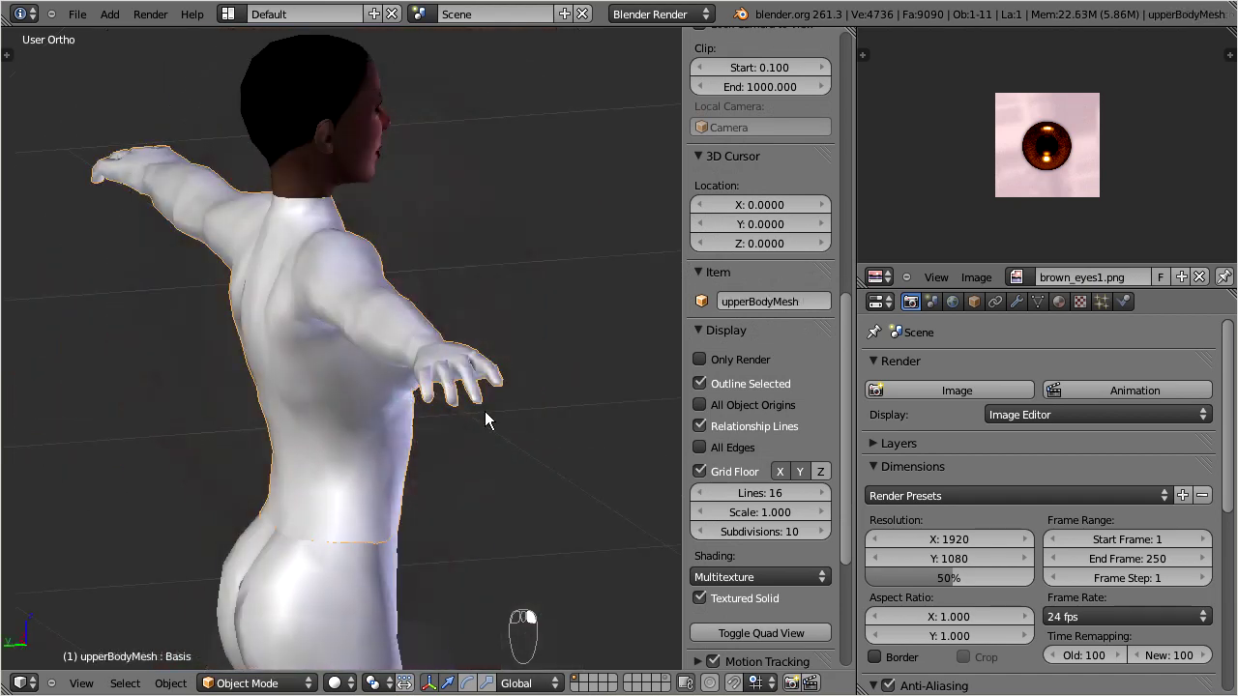
- Map starlight_upper.png from the ava folder onto the upper body mesh in Edit Mode and return to Object Mode
{"action": "key", "text": "Tab"}
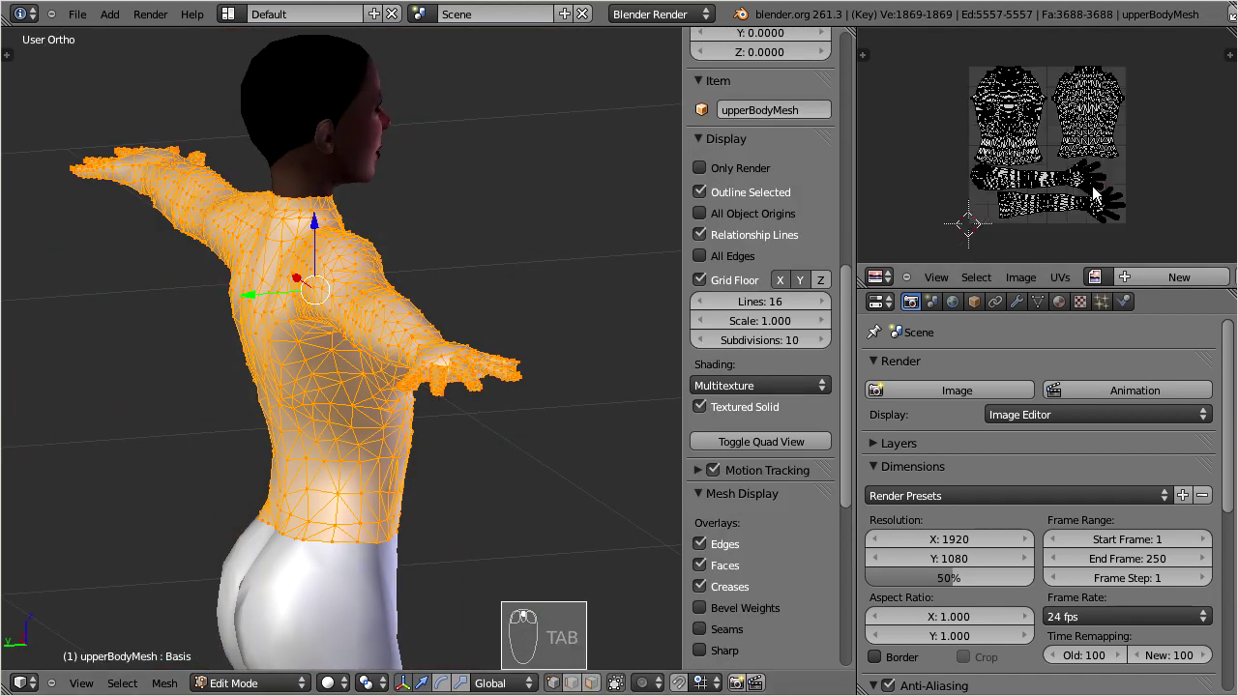
{"action": "left_click", "coordinate": [1020, 277]}
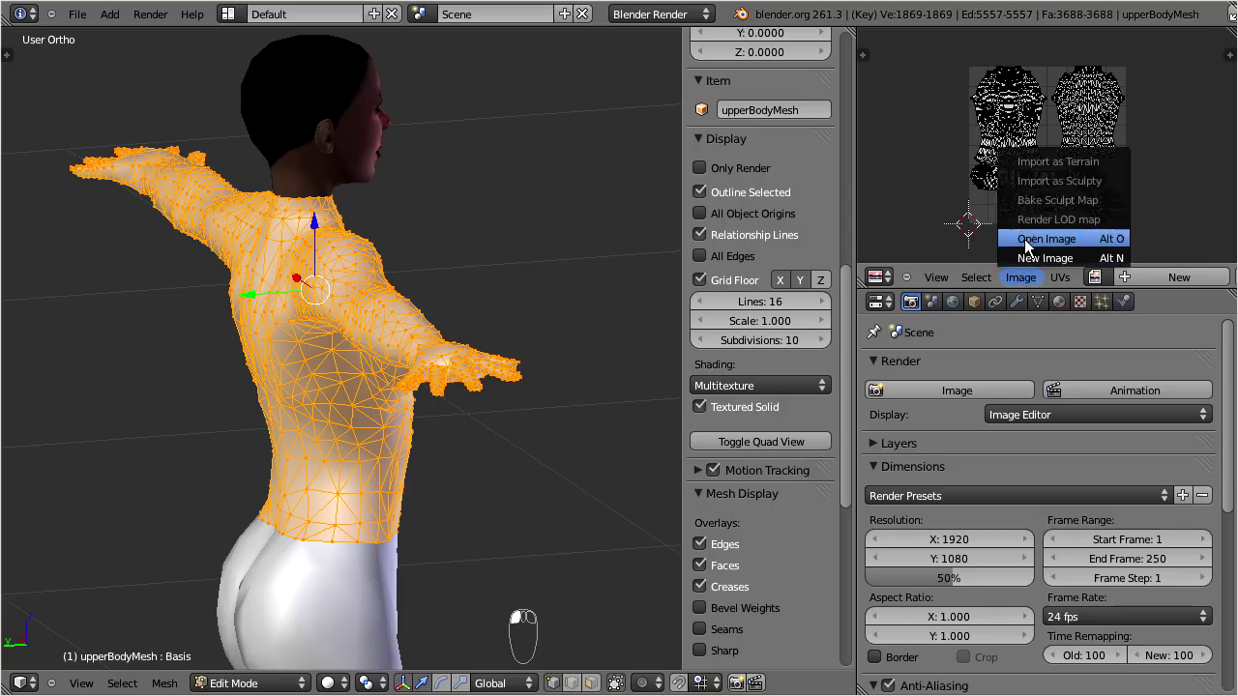
{"action": "left_click", "coordinate": [1028, 241]}
{"action": "left_click", "coordinate": [49, 441]}
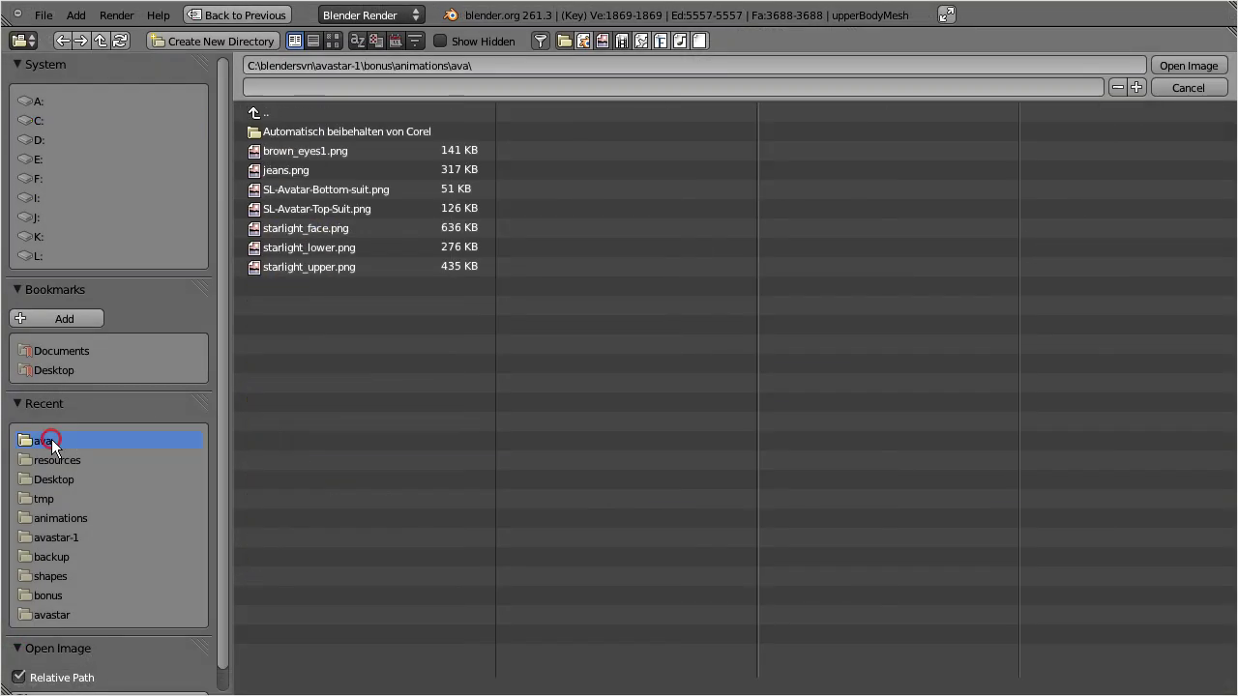
{"action": "left_click", "coordinate": [314, 269]}
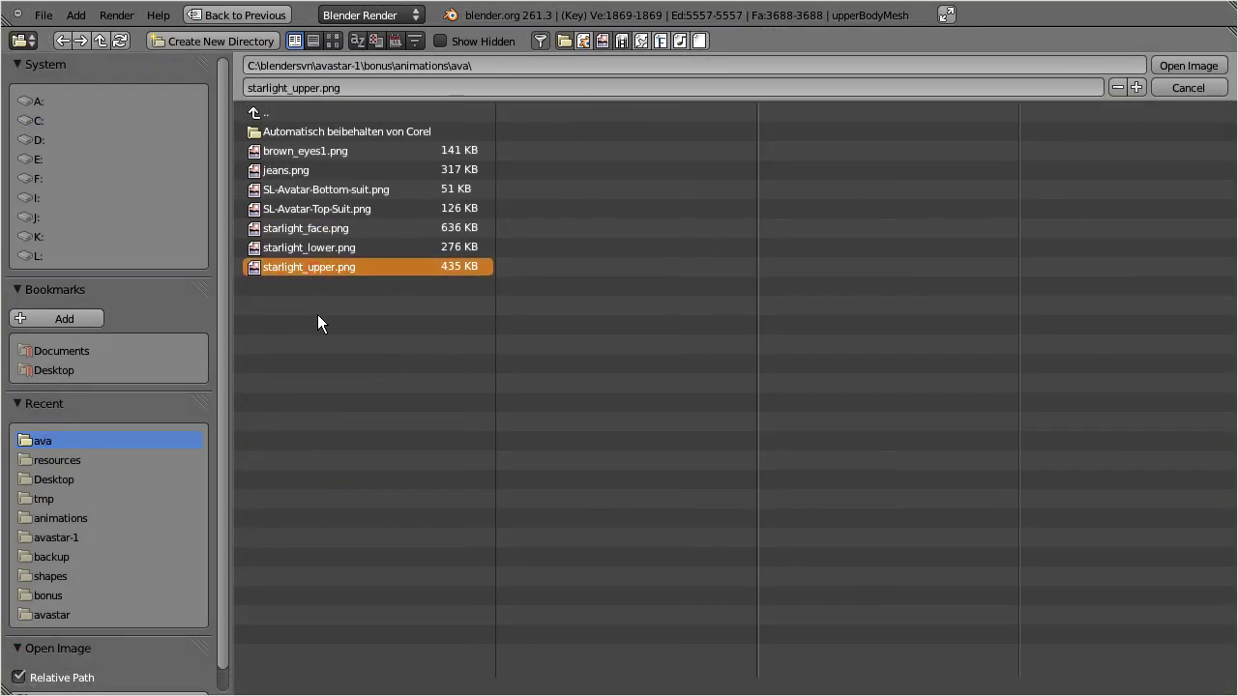
{"action": "left_click", "coordinate": [1189, 65]}
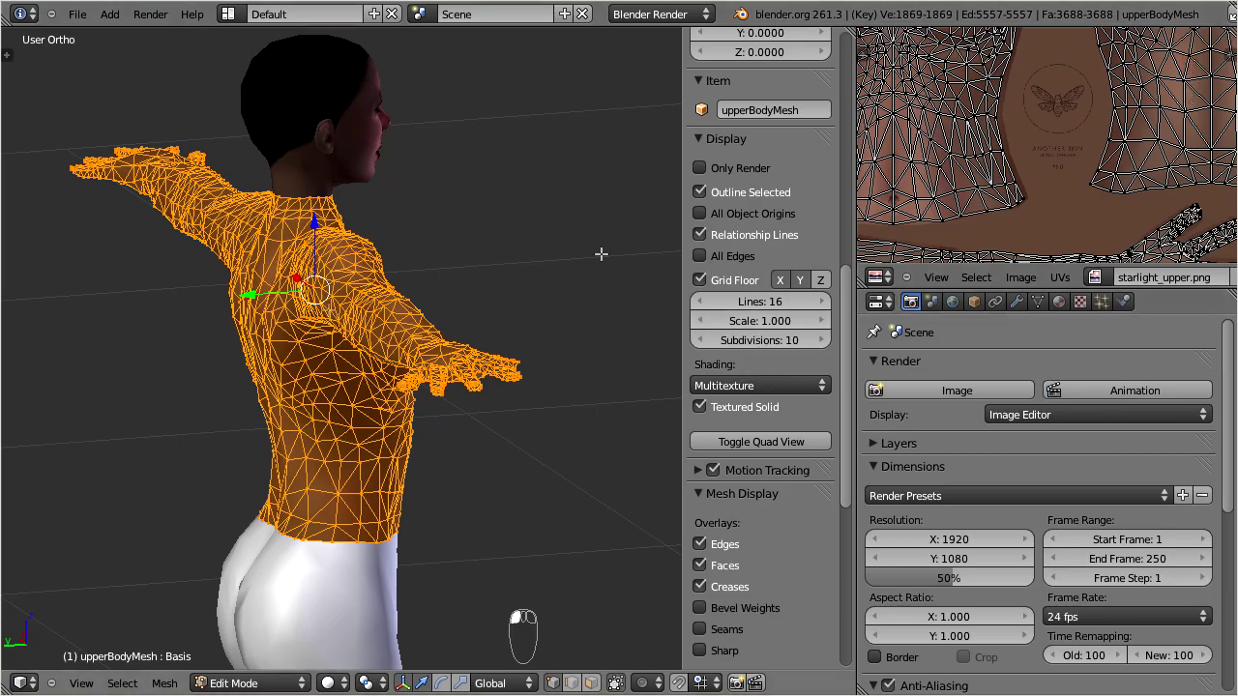
{"action": "key", "text": "Tab"}
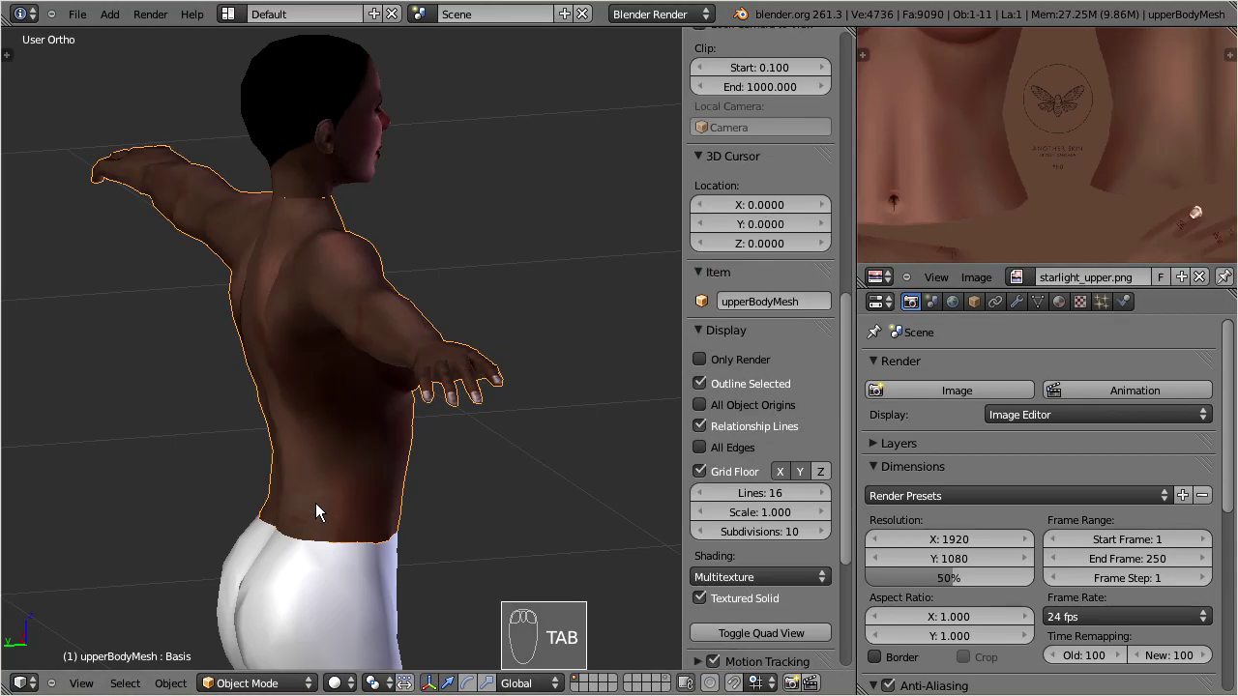
- Map starlight_lower.png from the ava folder onto the lower body mesh in Edit Mode and return to Object Mode
{"action": "scroll", "coordinate": [320, 484], "scroll_direction": "up", "scroll_amount": 2}
{"action": "scroll", "coordinate": [333, 251], "scroll_direction": "down", "scroll_amount": 4, "text": "shift"}
{"action": "right_click", "coordinate": [329, 340]}
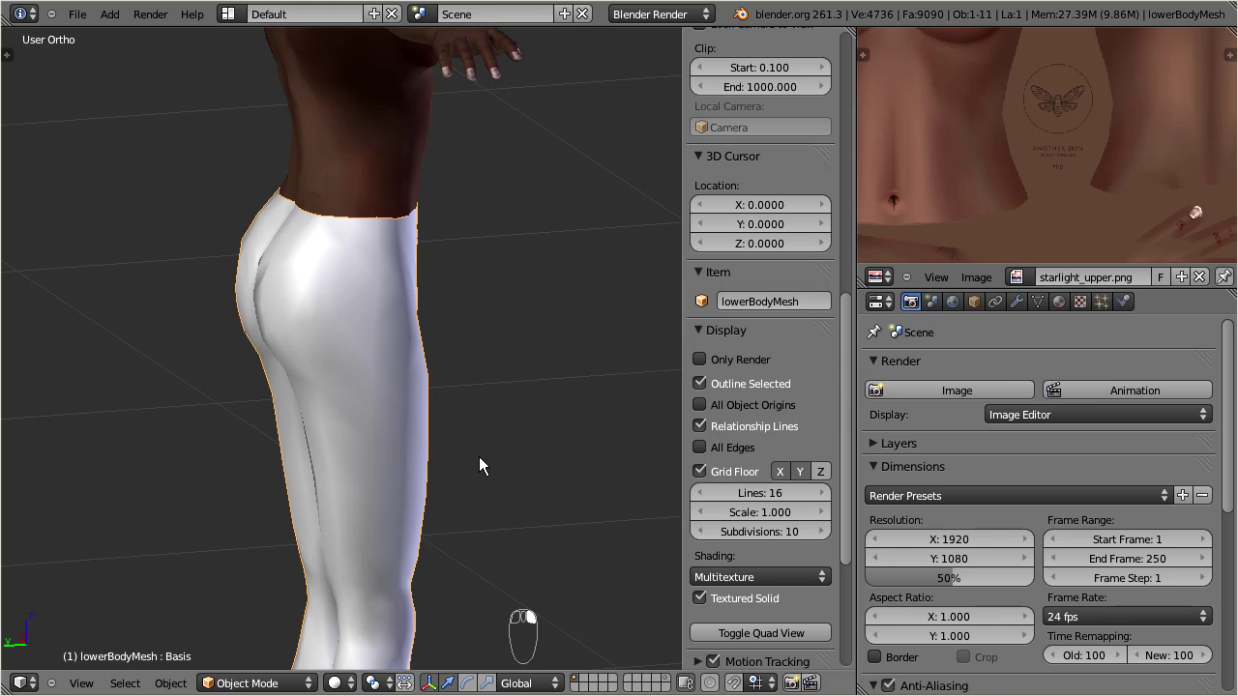
{"action": "key", "text": "Tab"}
{"action": "left_click", "coordinate": [1021, 278]}
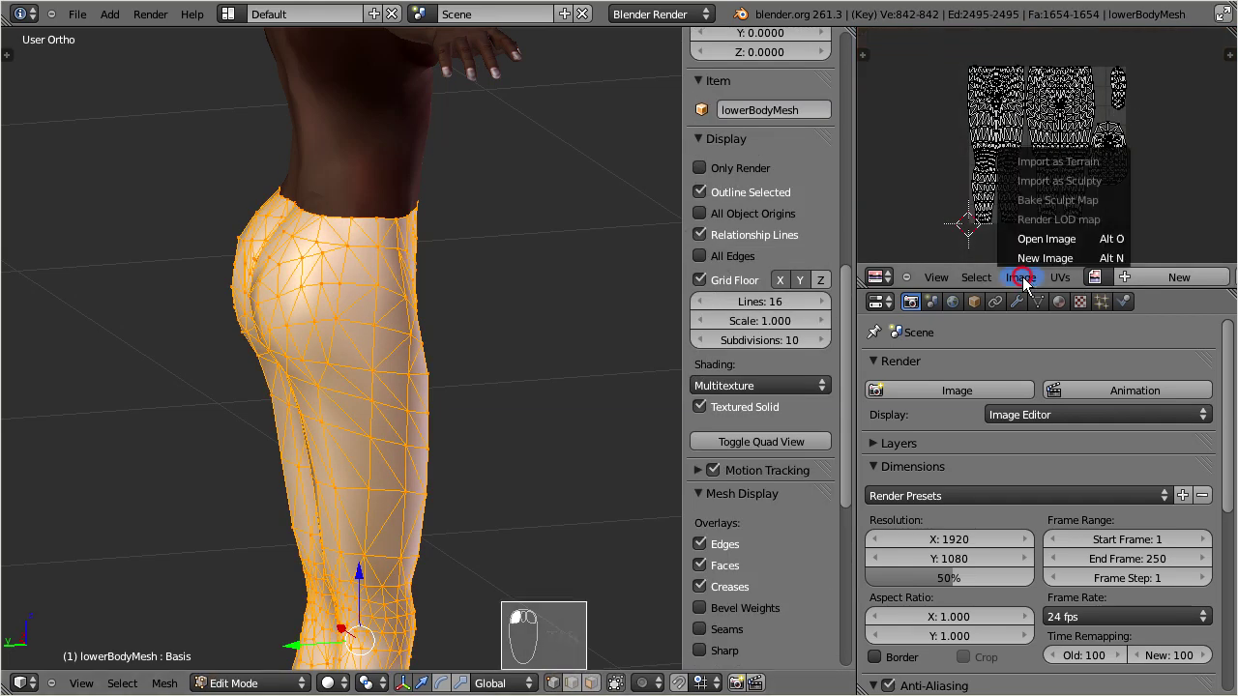
{"action": "left_click", "coordinate": [1054, 242]}
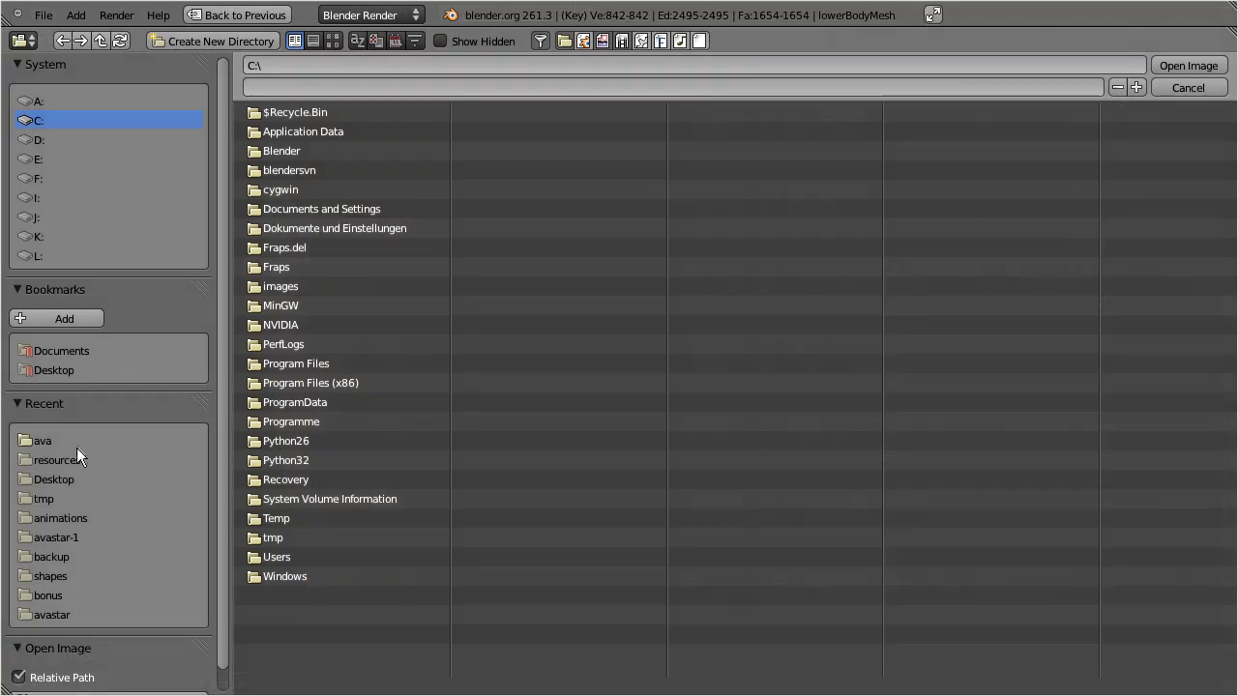
{"action": "left_click", "coordinate": [50, 440]}
{"action": "left_click", "coordinate": [342, 249]}
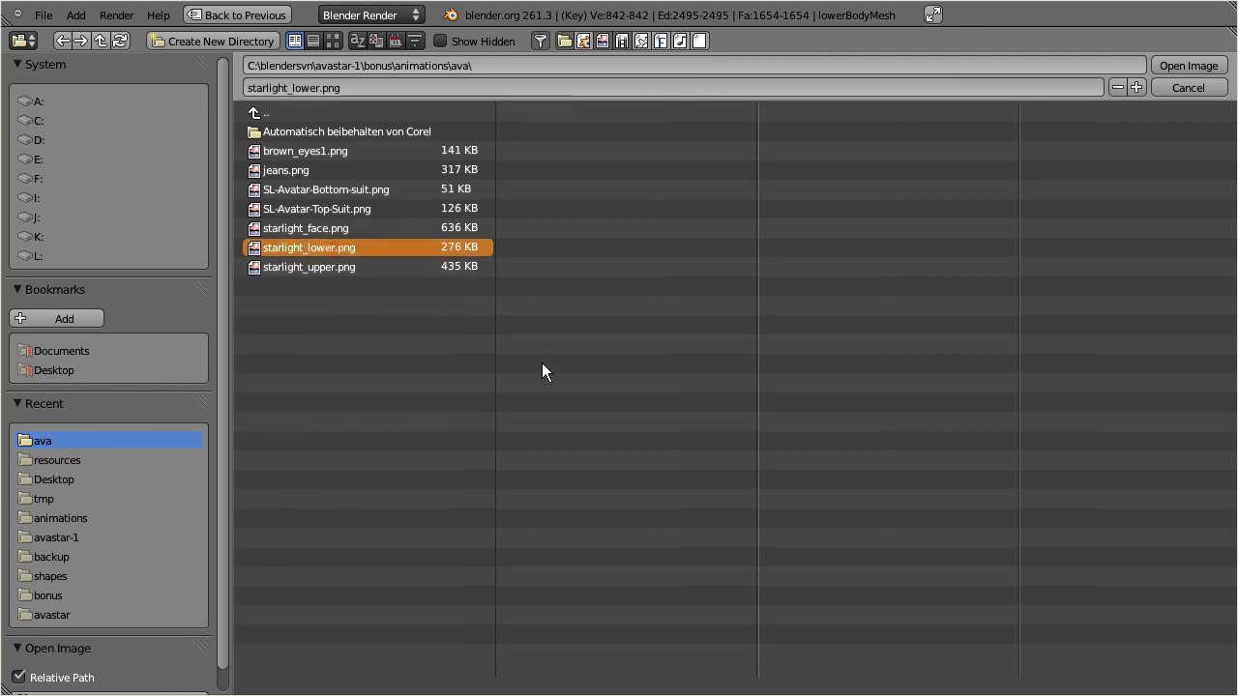
{"action": "left_click", "coordinate": [1189, 66]}
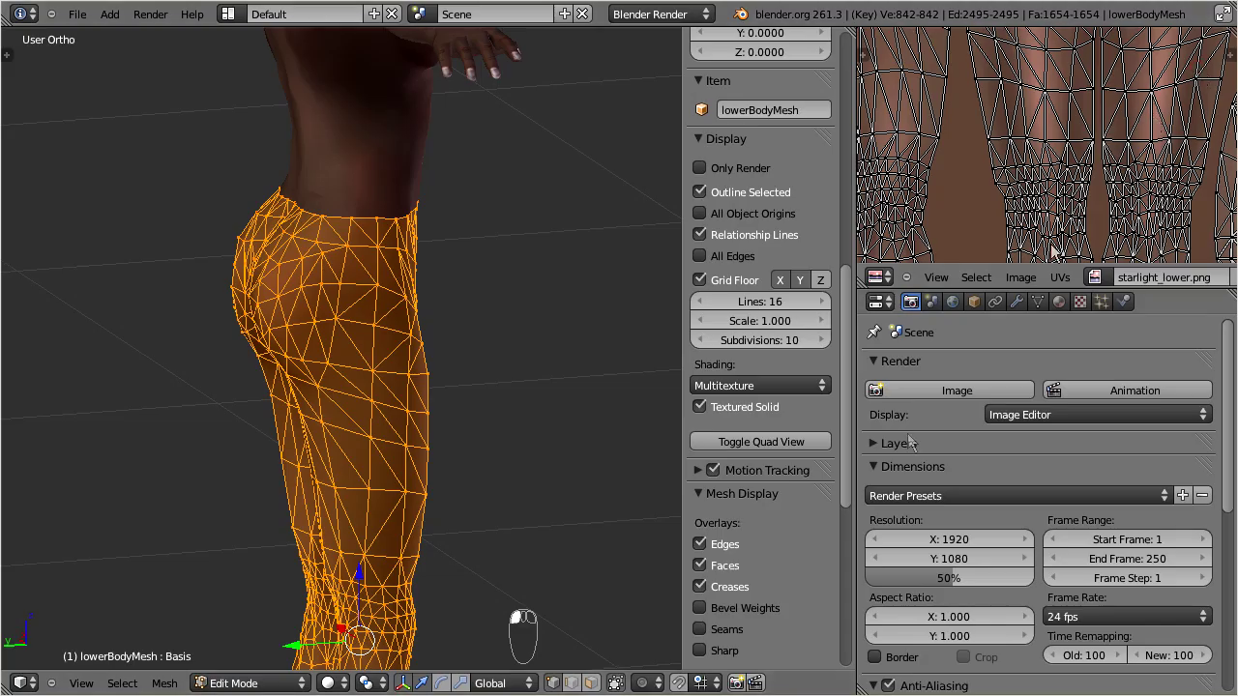
{"action": "key", "text": "Tab"}
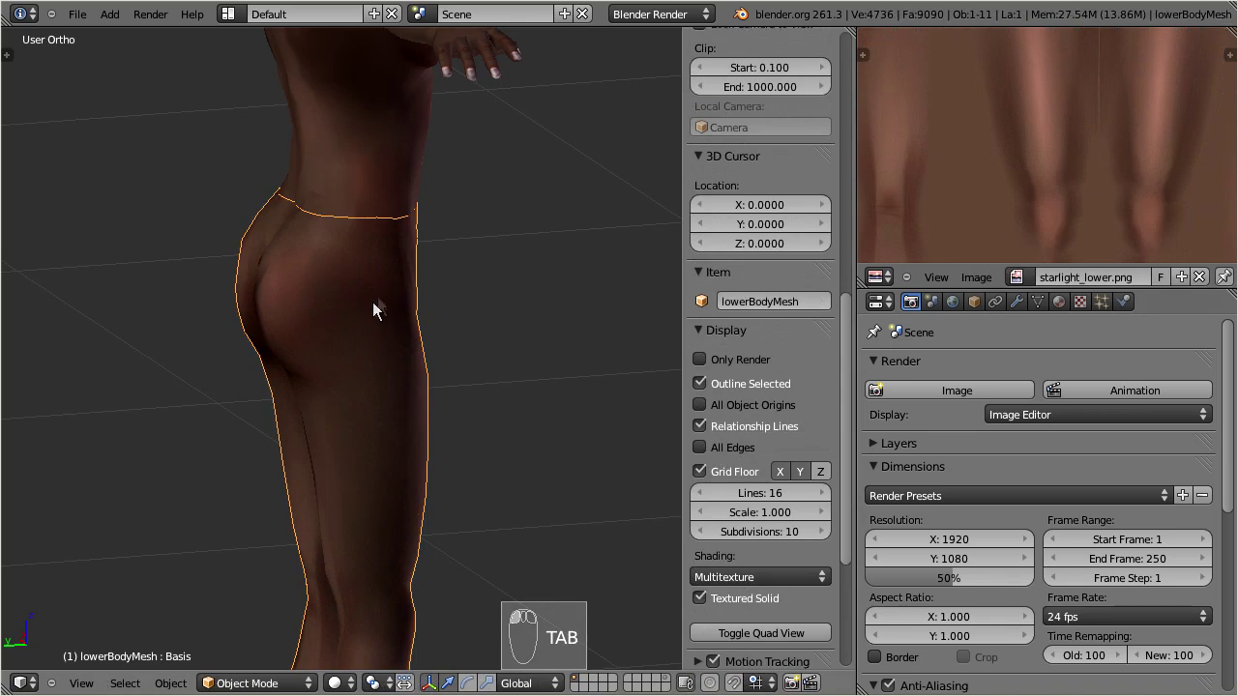
- Set the 3D view's material mode to GLSL and switch the viewport shading to Texture
{"action": "scroll", "coordinate": [368, 298], "scroll_direction": "down", "scroll_amount": 4}
{"action": "middle_click_drag", "start_coordinate": [356, 272], "coordinate": [414, 269]}
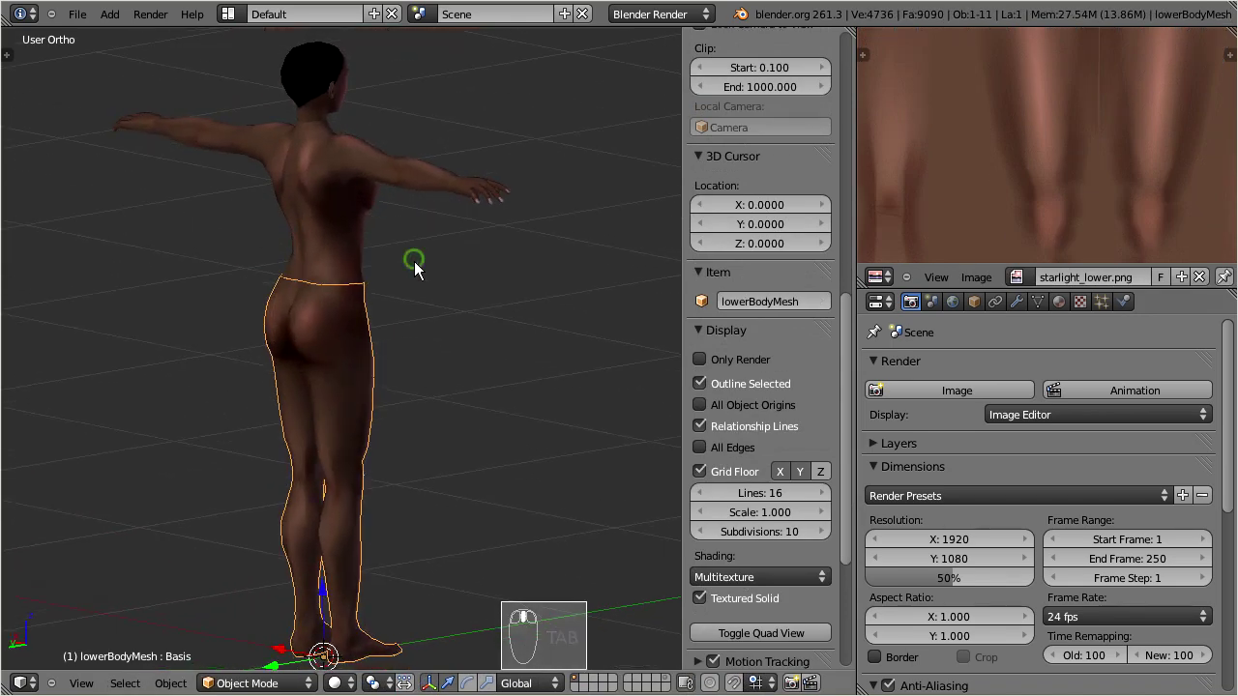
{"action": "scroll", "coordinate": [411, 263], "scroll_direction": "down", "scroll_amount": 1}
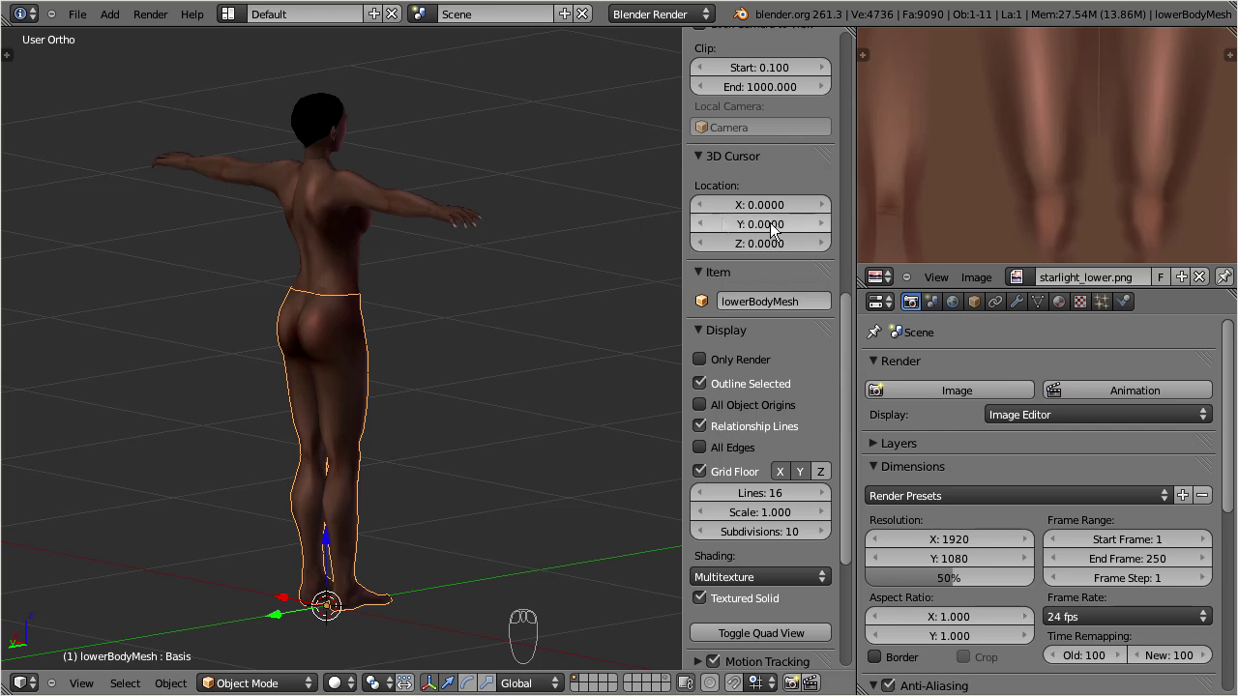
{"action": "left_click_drag", "start_coordinate": [843, 351], "coordinate": [842, 480]}
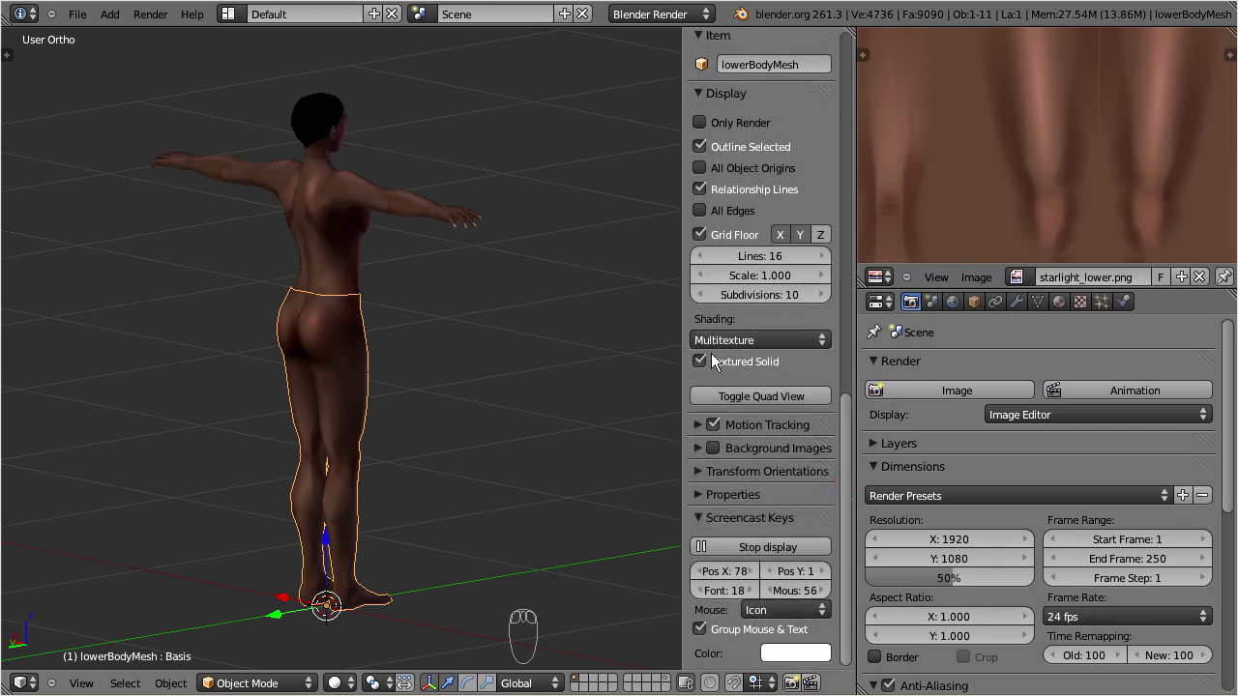
{"action": "left_click", "coordinate": [821, 340]}
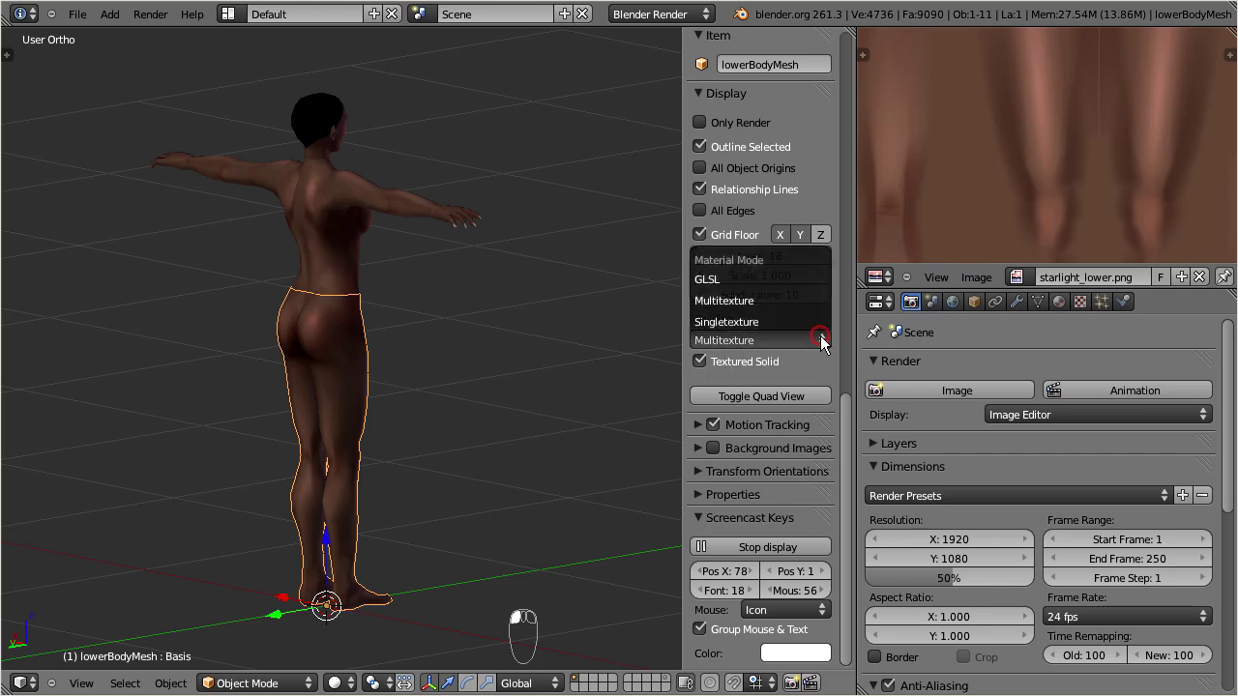
{"action": "left_click", "coordinate": [797, 278]}
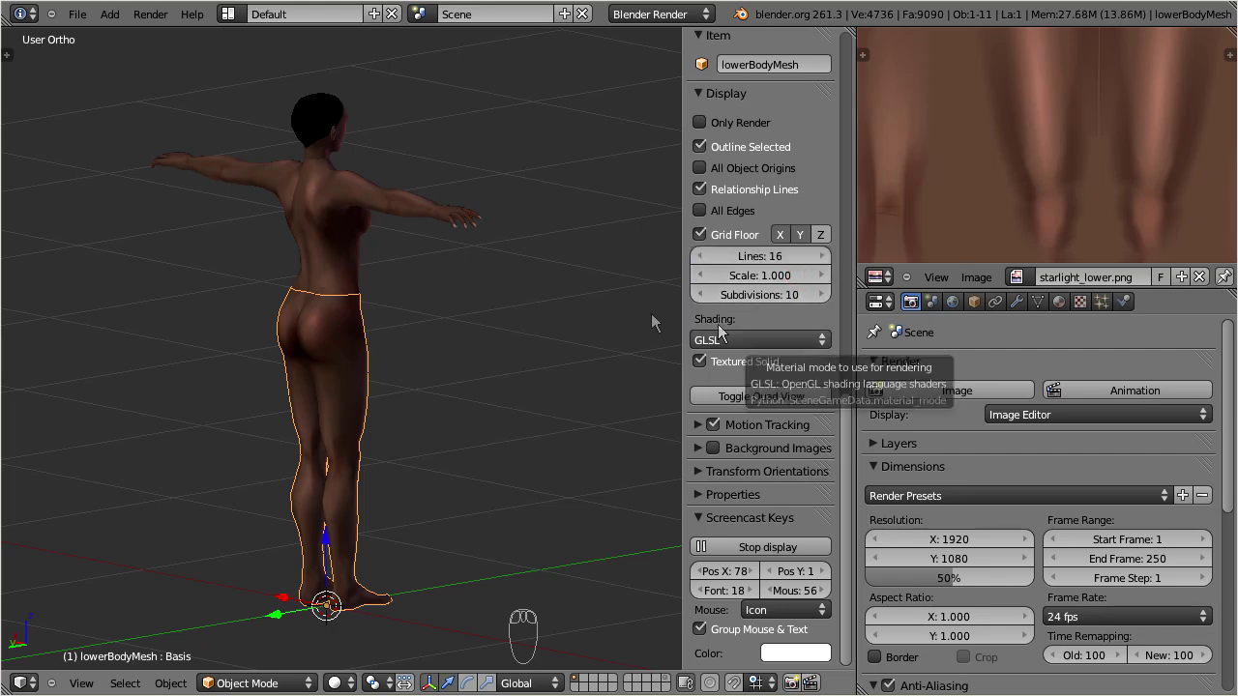
{"action": "left_click", "coordinate": [339, 683]}
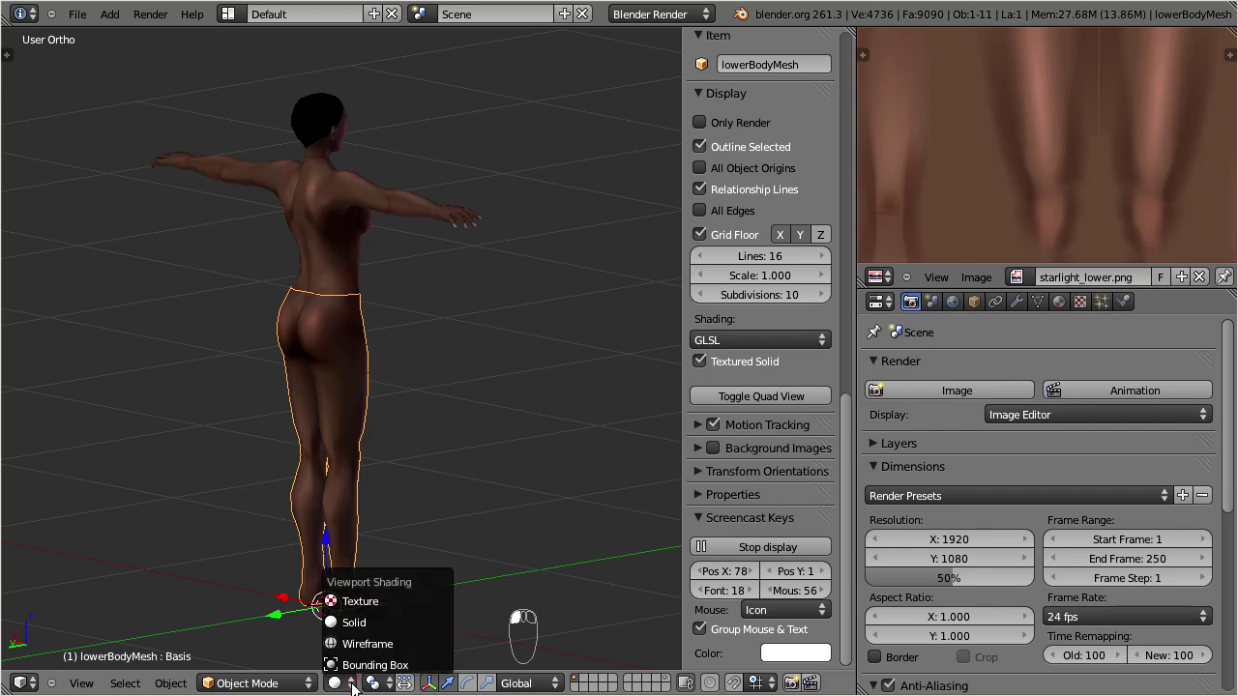
{"action": "left_click", "coordinate": [385, 606]}
- Change the scene lamp above the avatar to the Hemi type and inspect the lit body from several sides
{"action": "mouse_move", "coordinate": [362, 359]}
{"action": "middle_mouse_down"}
{"action": "mouse_move", "coordinate": [339, 346]}
{"action": "mouse_move", "coordinate": [475, 323]}
{"action": "mouse_move", "coordinate": [475, 312]}
{"action": "mouse_move", "coordinate": [464, 296]}
{"action": "mouse_move", "coordinate": [205, 295]}
{"action": "mouse_move", "coordinate": [432, 319]}
{"action": "mouse_move", "coordinate": [465, 310]}
{"action": "middle_mouse_up"}
{"action": "scroll", "coordinate": [451, 291], "scroll_direction": "down", "scroll_amount": 3}
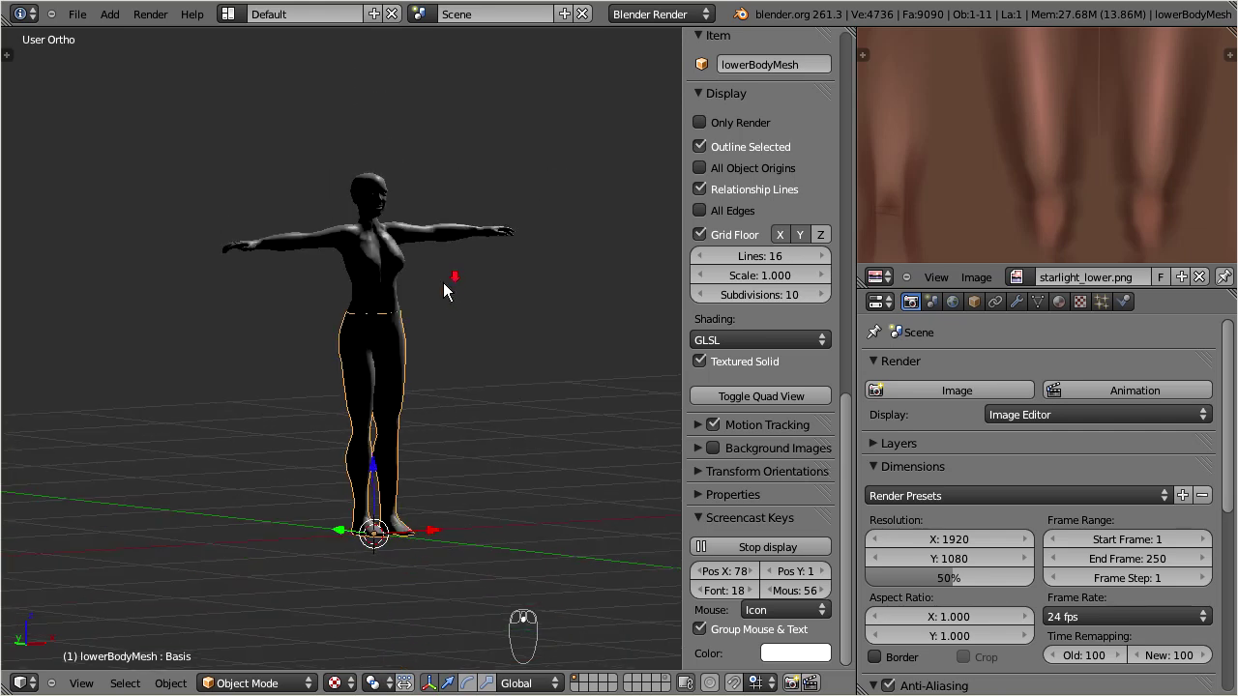
{"action": "scroll", "coordinate": [443, 286], "scroll_direction": "down", "scroll_amount": 3}
{"action": "scroll", "coordinate": [486, 200], "scroll_direction": "down", "scroll_amount": 2}
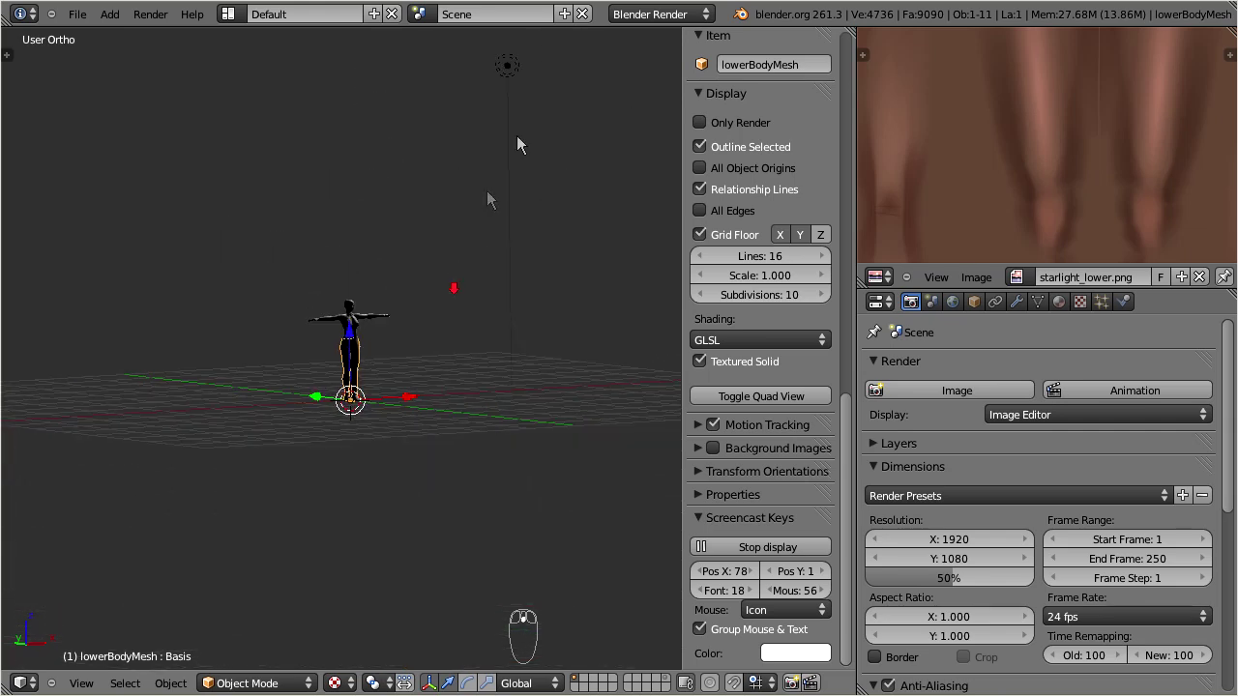
{"action": "right_click", "coordinate": [510, 68]}
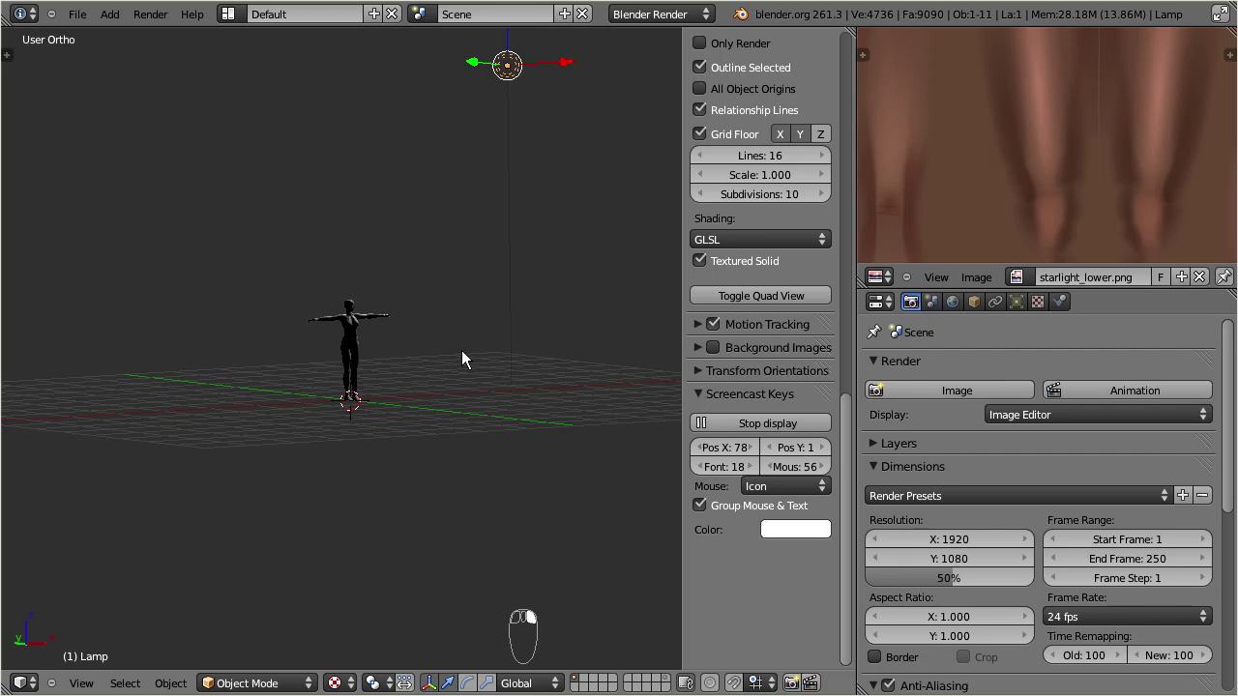
{"action": "left_click", "coordinate": [1019, 301]}
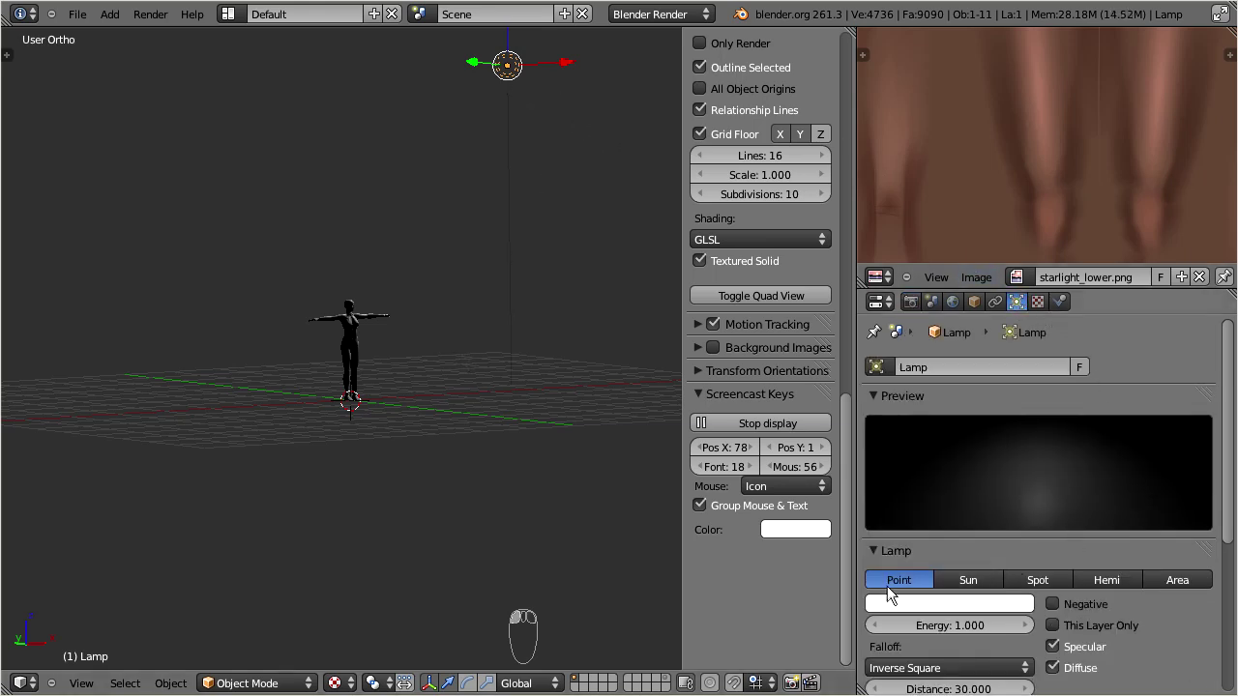
{"action": "left_click", "coordinate": [1126, 583]}
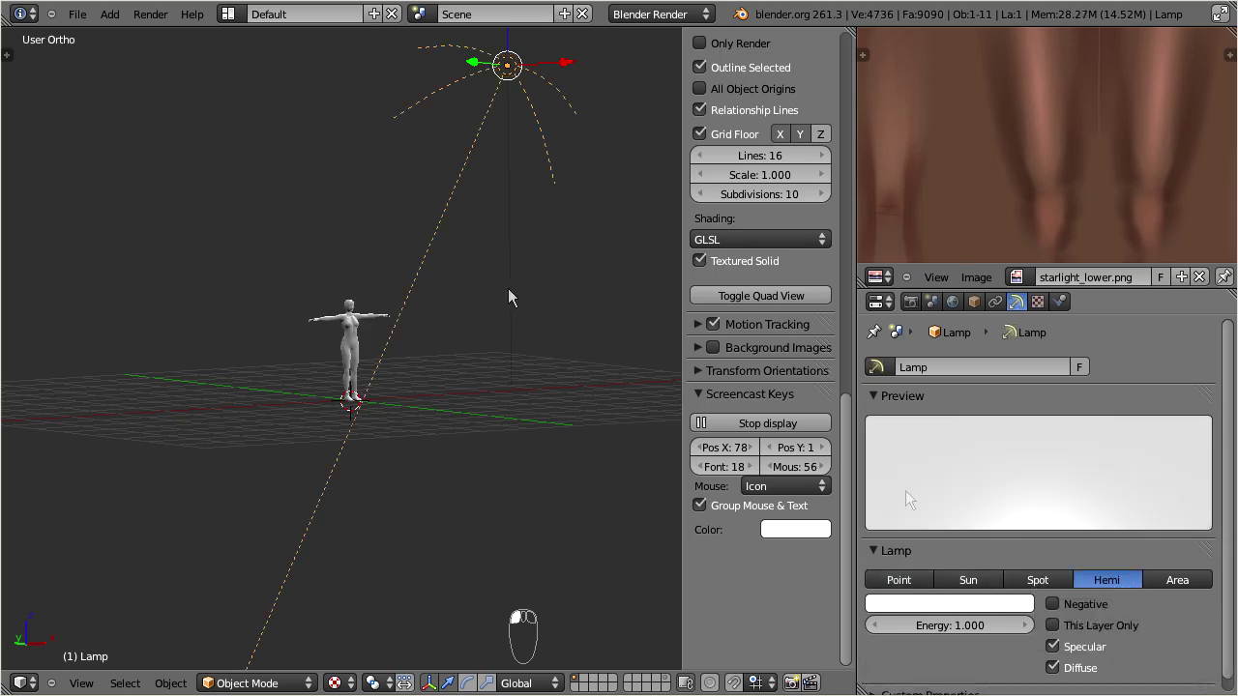
{"action": "scroll", "coordinate": [422, 282], "scroll_direction": "up", "scroll_amount": 6}
{"action": "middle_click_drag", "start_coordinate": [414, 249], "coordinate": [285, 257]}
{"action": "middle_click_drag", "start_coordinate": [140, 269], "coordinate": [411, 266]}
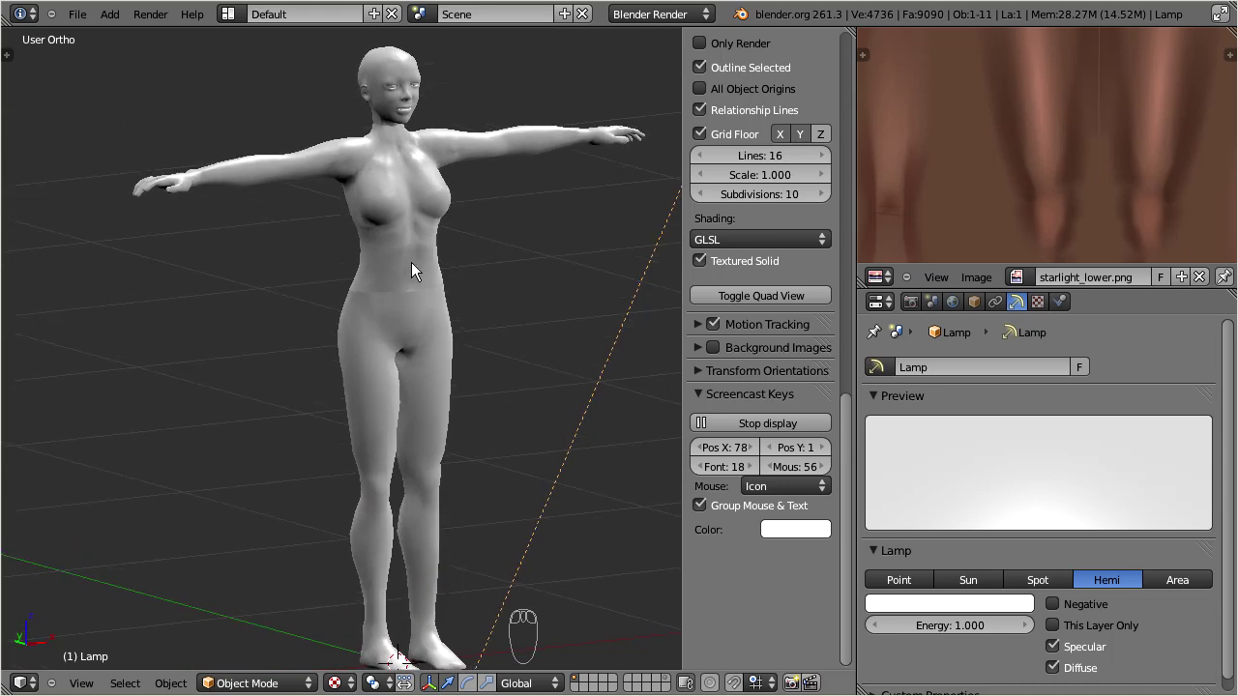
- Focus on the head mesh and give it a new material named Head
{"action": "right_click", "coordinate": [396, 68]}
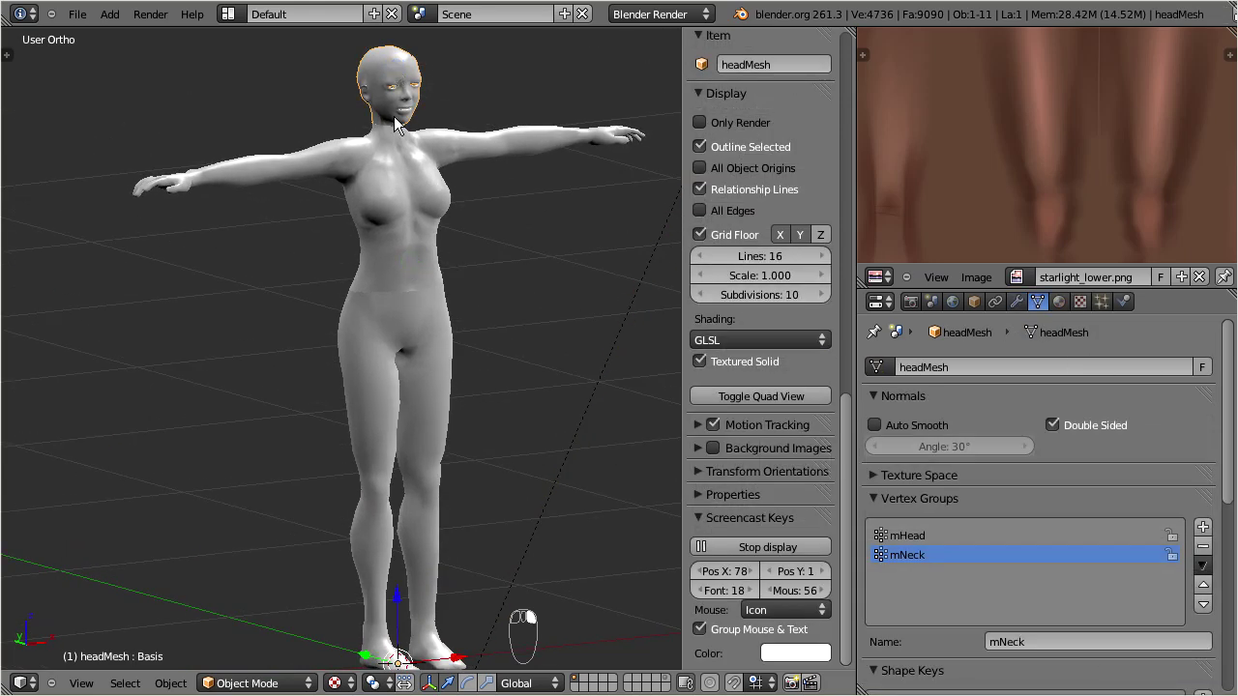
{"action": "key", "text": "KP_Decimal"}
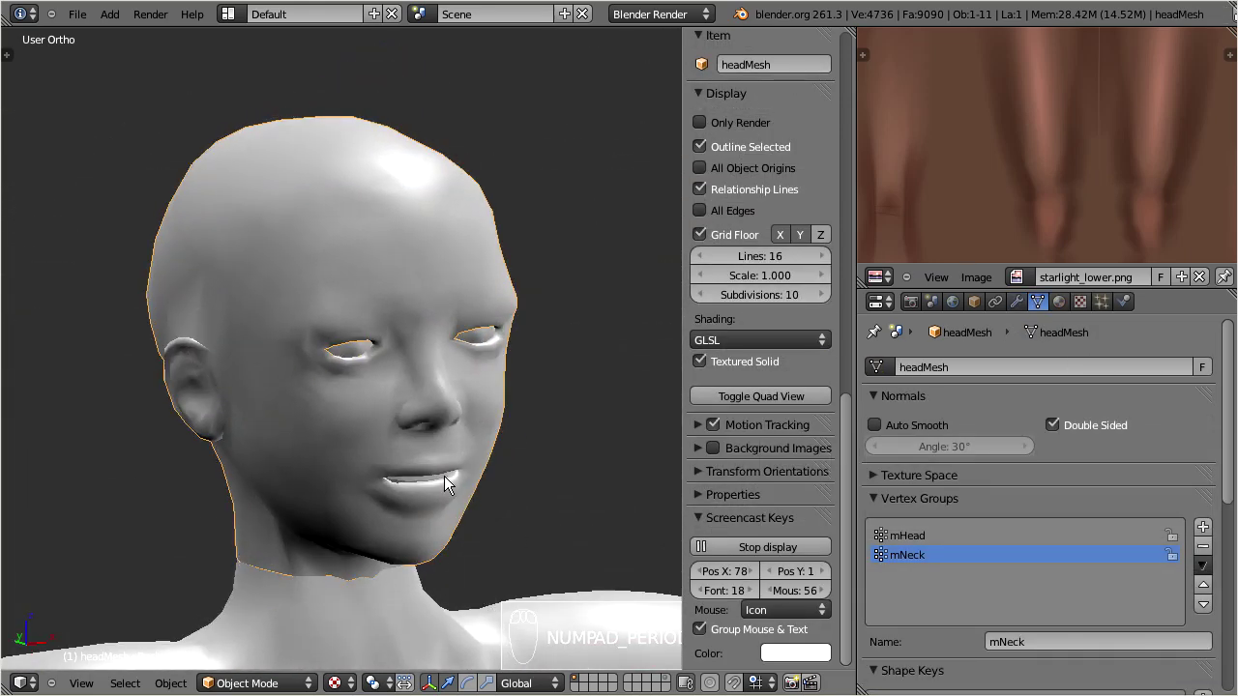
{"action": "middle_click_drag", "start_coordinate": [441, 486], "coordinate": [296, 436]}
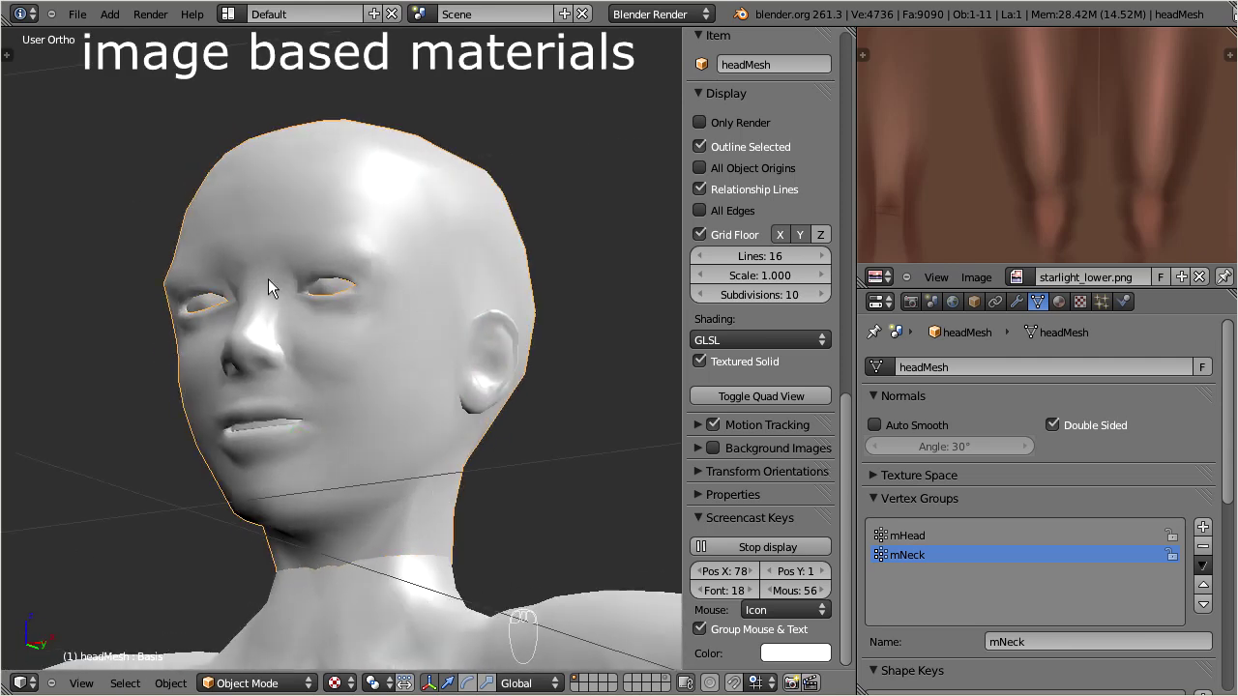
{"action": "left_click", "coordinate": [1060, 302]}
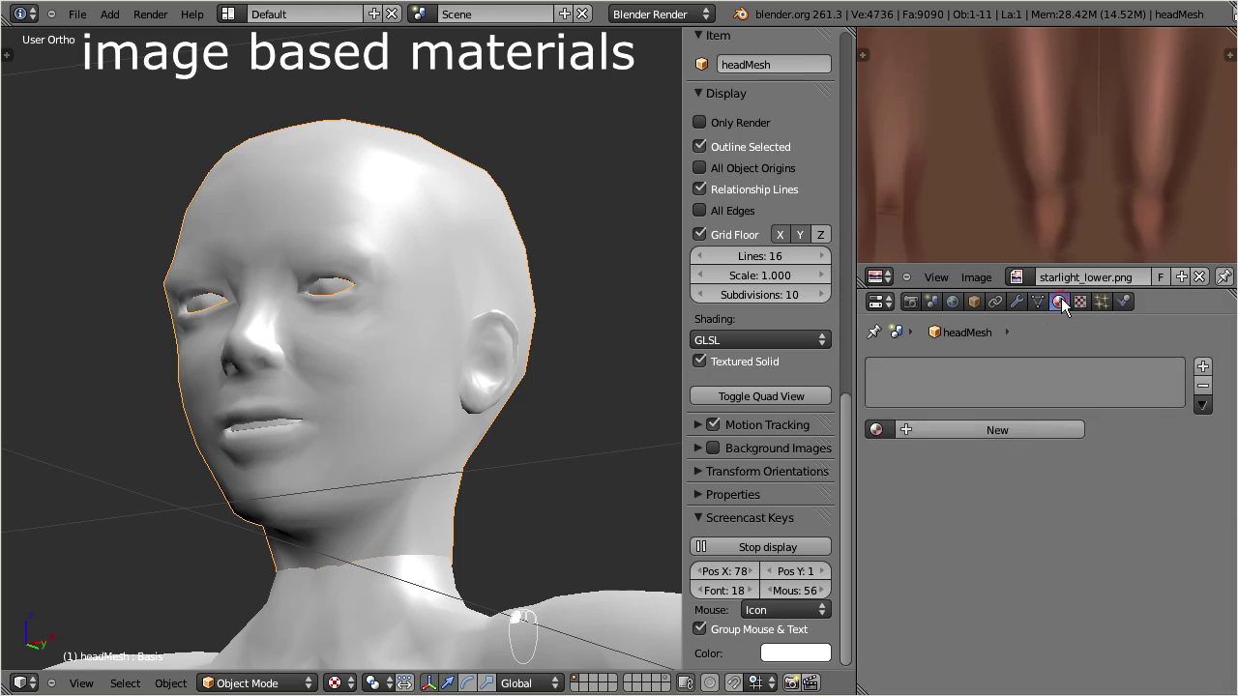
{"action": "left_click", "coordinate": [874, 430]}
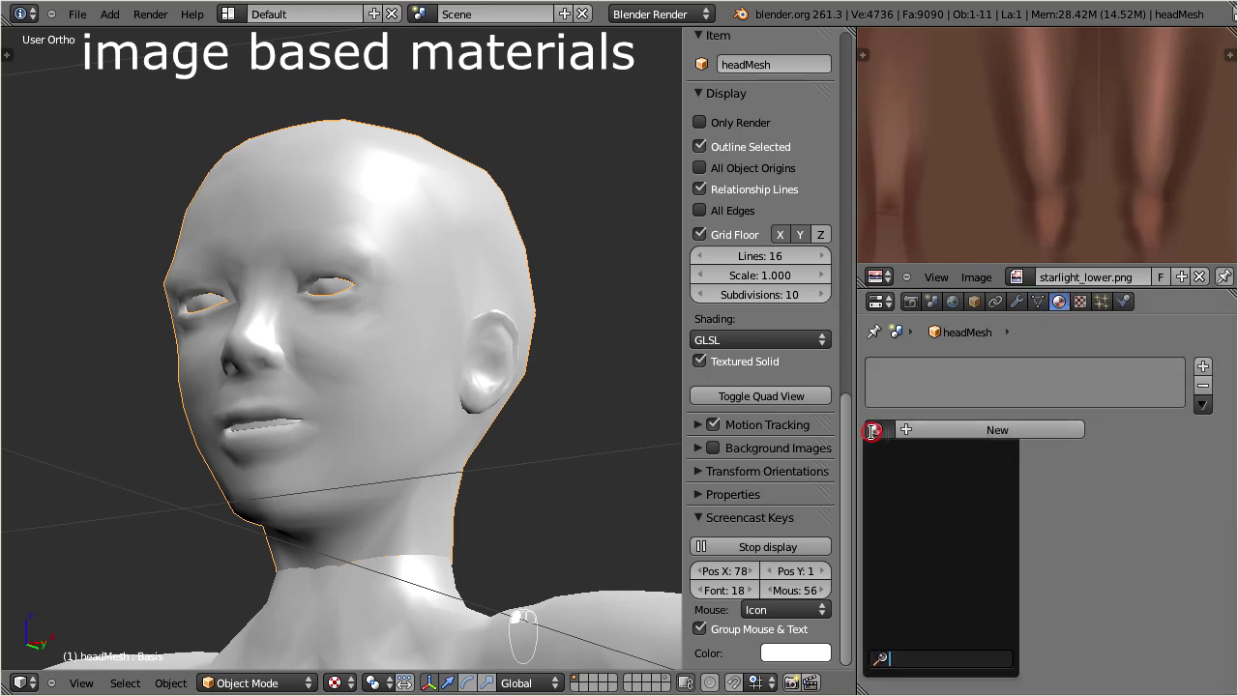
{"action": "left_click", "coordinate": [983, 430]}
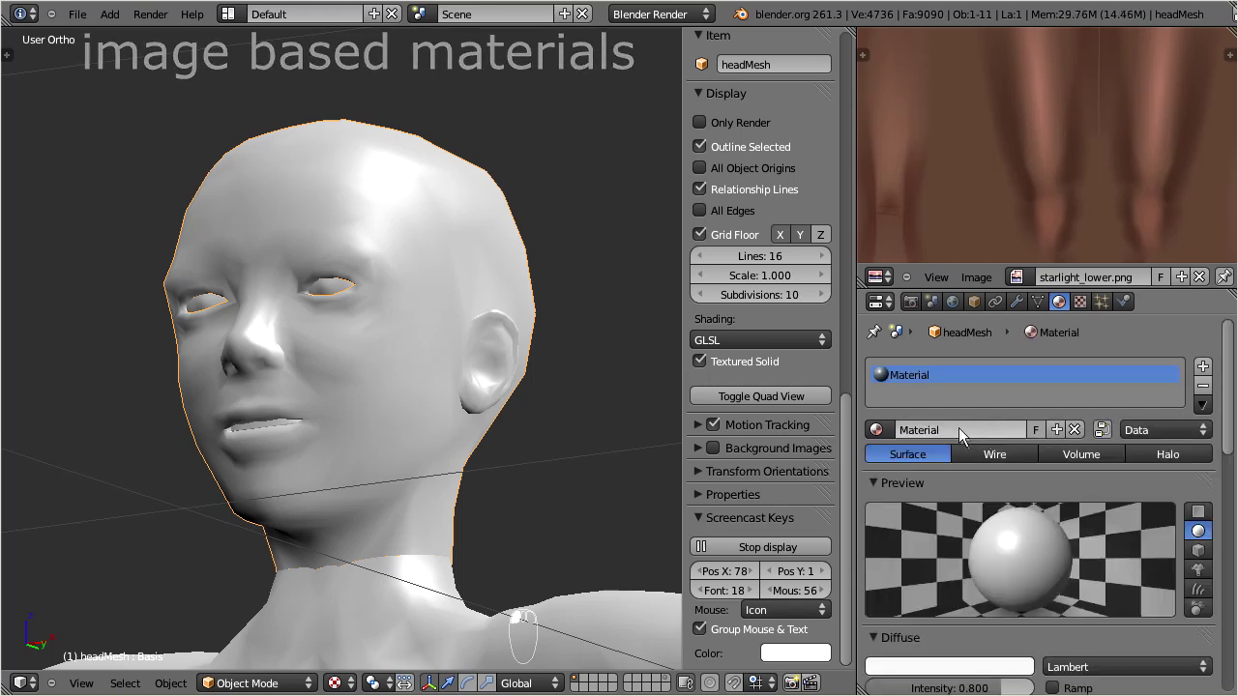
{"action": "left_click", "coordinate": [961, 432]}
{"action": "type", "text": "Head"}
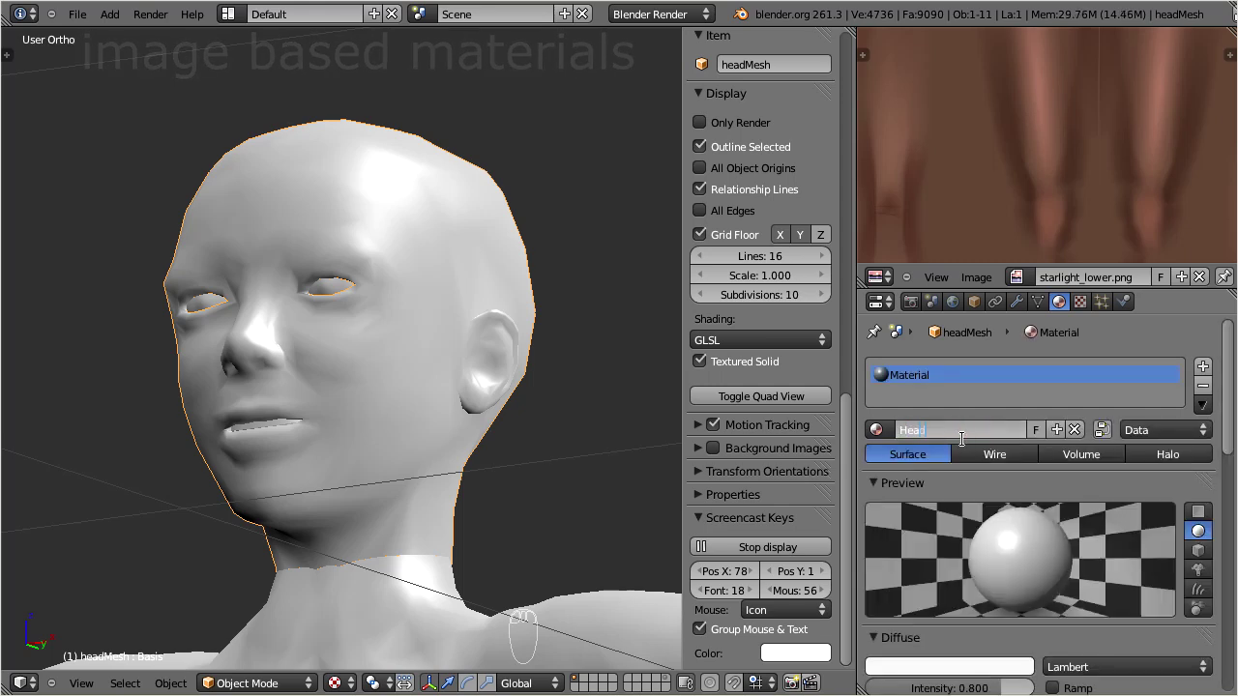
{"action": "key", "text": "Return"}
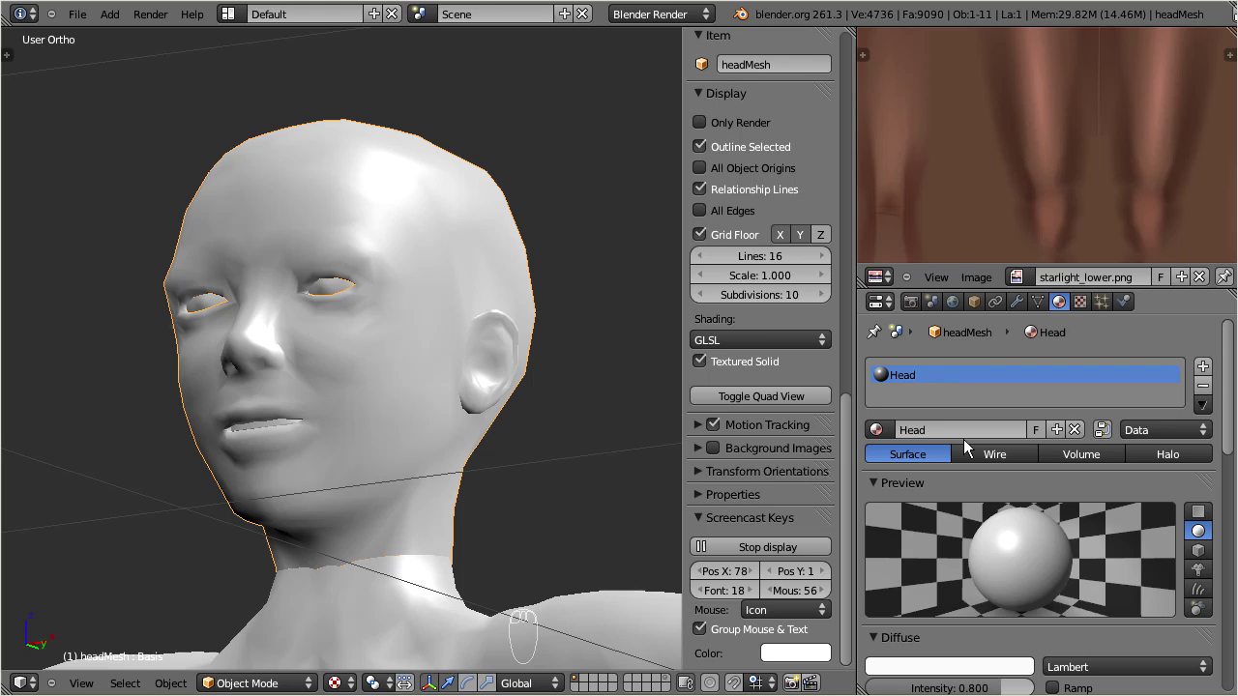
- Add a new texture named Head to the Head material and set its type to Image or Movie
{"action": "left_click", "coordinate": [1081, 302]}
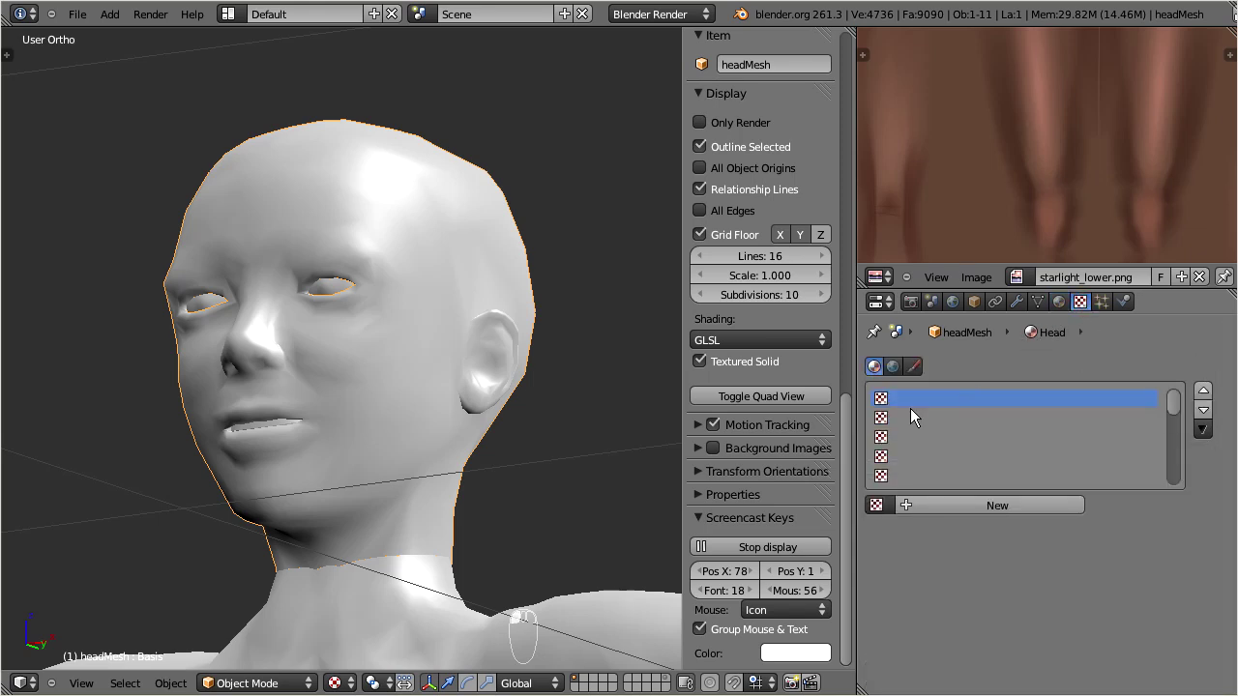
{"action": "left_click", "coordinate": [875, 504]}
{"action": "left_click", "coordinate": [954, 506]}
{"action": "left_click", "coordinate": [964, 507]}
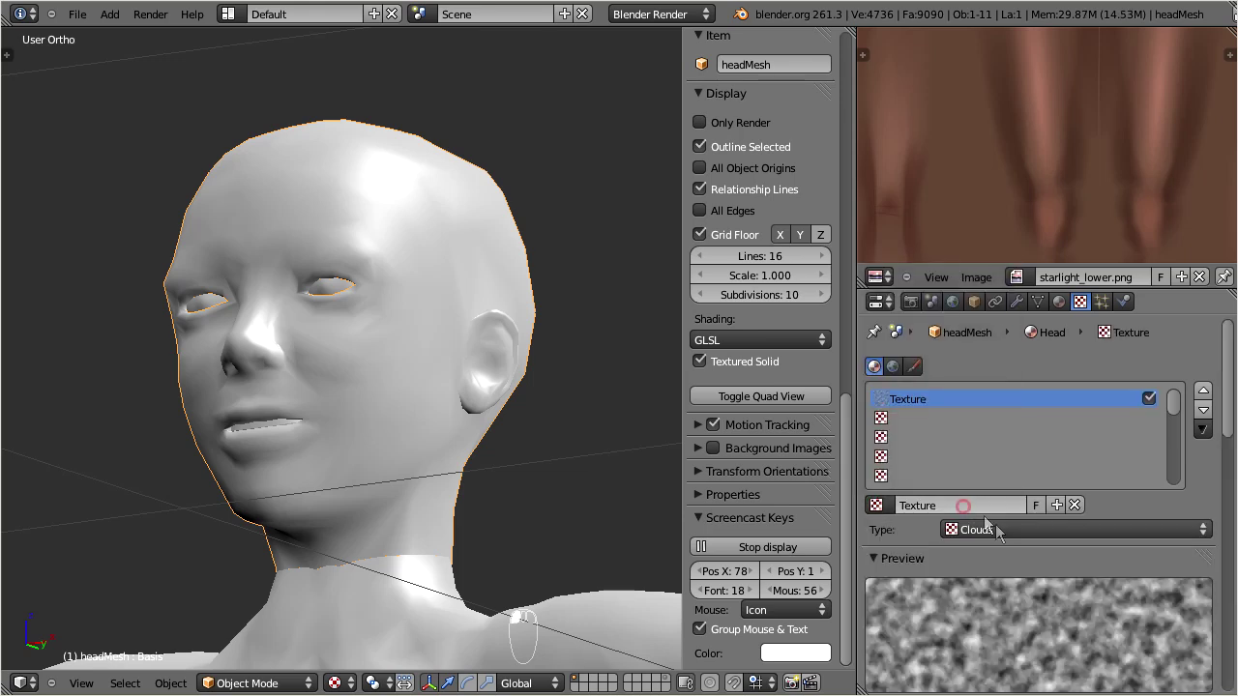
{"action": "left_click", "coordinate": [953, 505]}
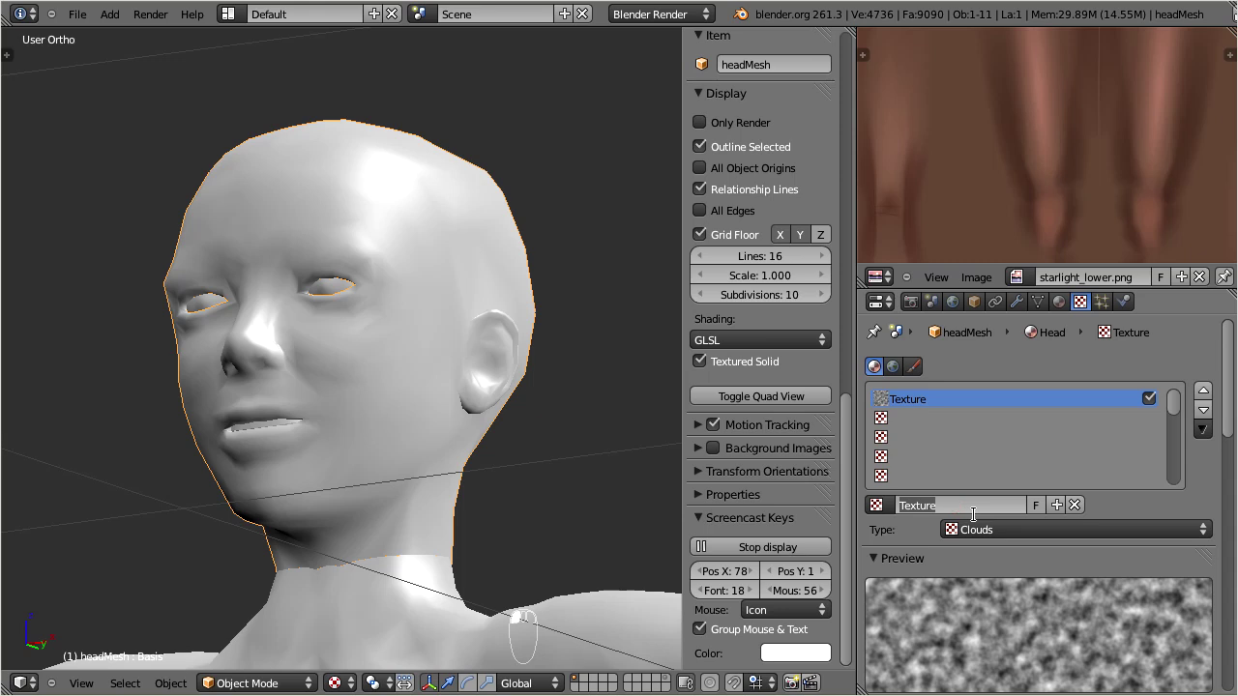
{"action": "type", "text": "Head"}
{"action": "key", "text": "Return"}
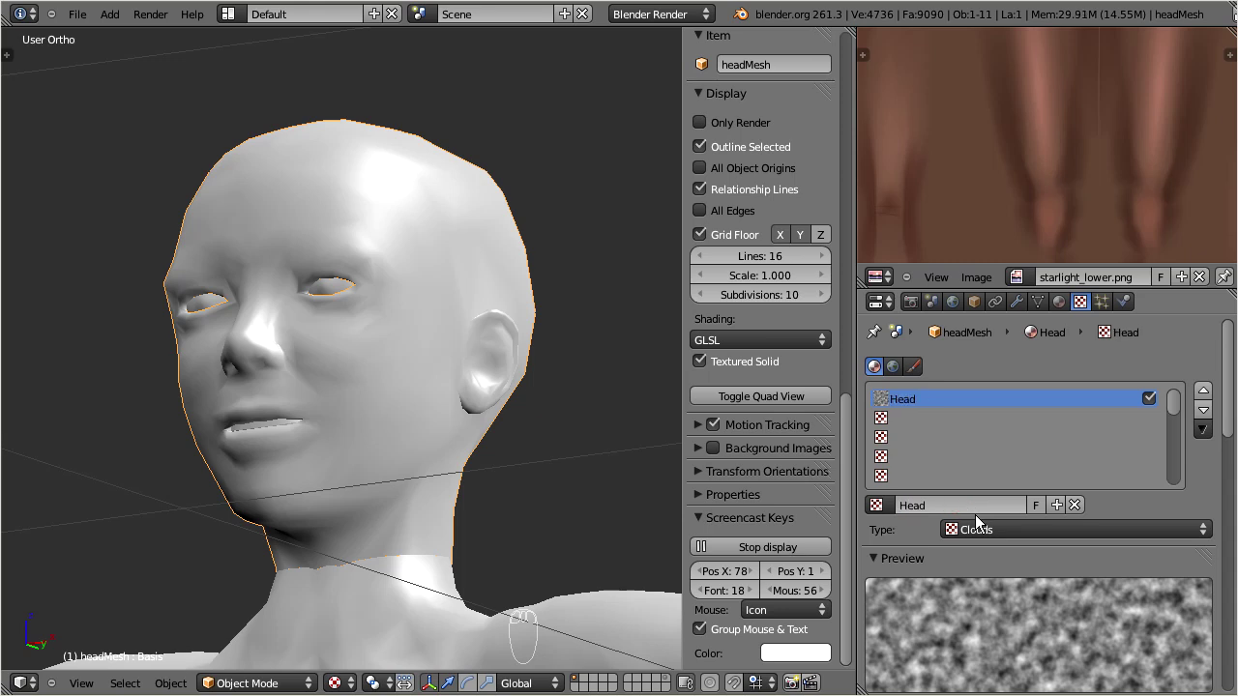
{"action": "left_click", "coordinate": [954, 530]}
{"action": "left_click", "coordinate": [1021, 406]}
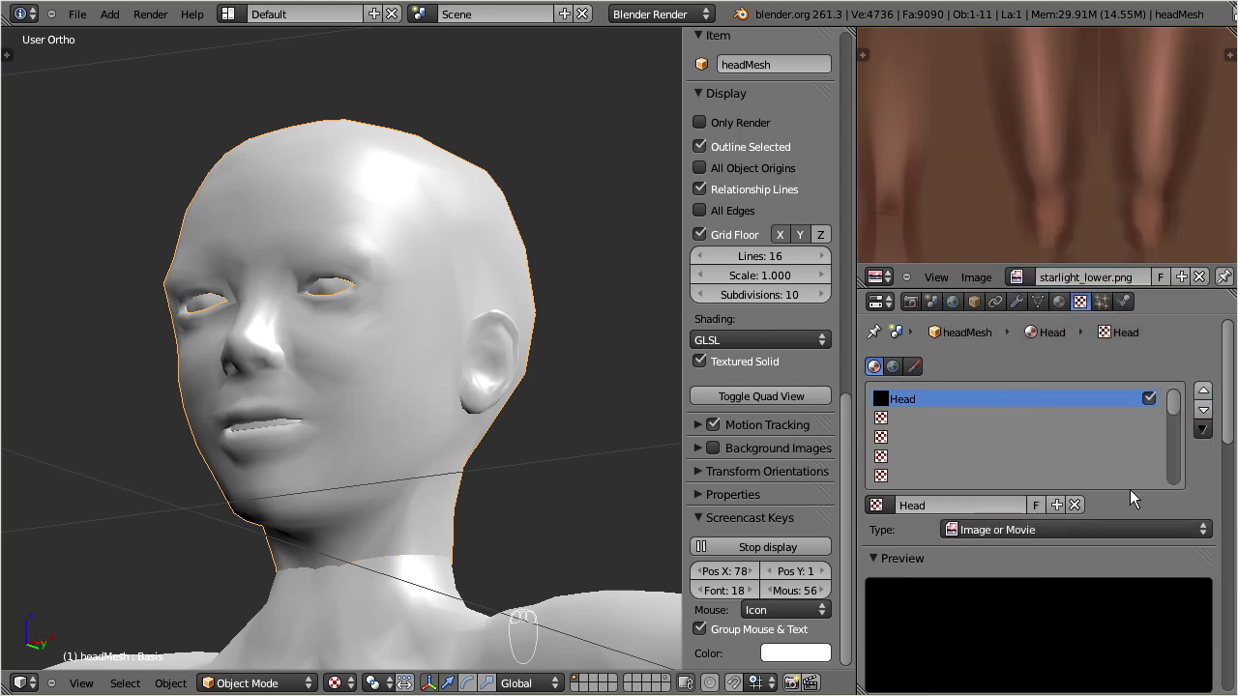
- Assign the already loaded starlight_face.png to the Head texture and set its mapping coordinates to UV
{"action": "left_click_drag", "start_coordinate": [1227, 350], "coordinate": [1229, 468]}
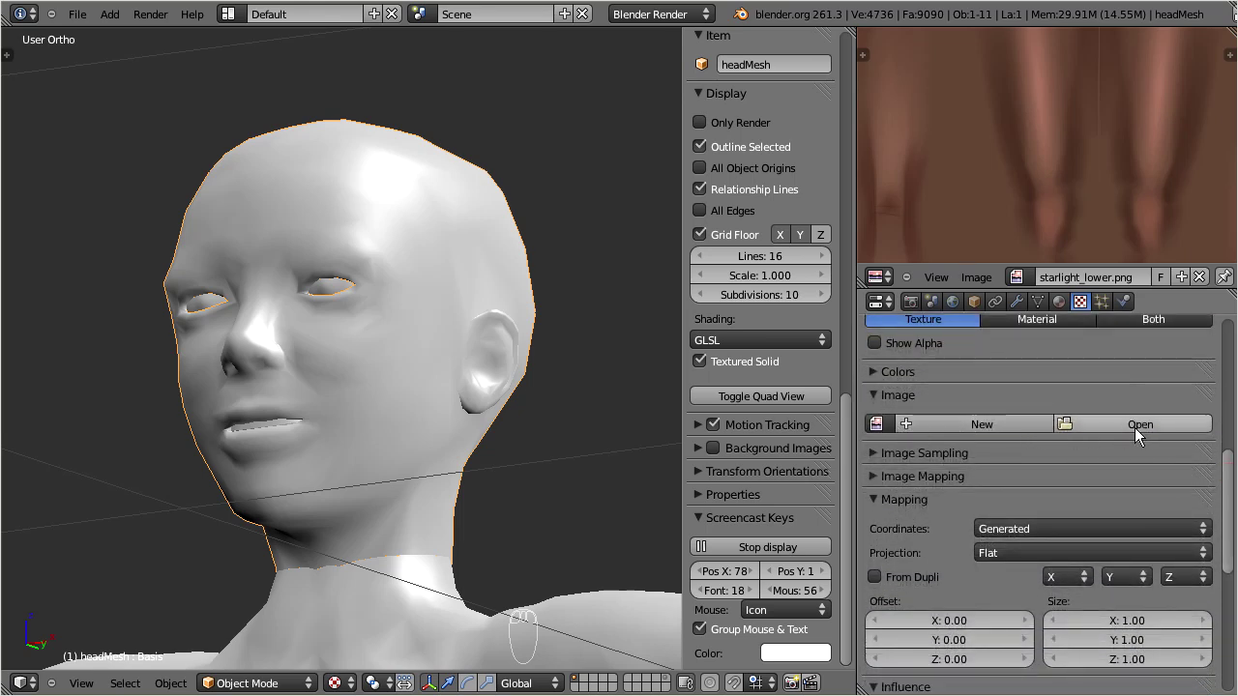
{"action": "left_click", "coordinate": [879, 425]}
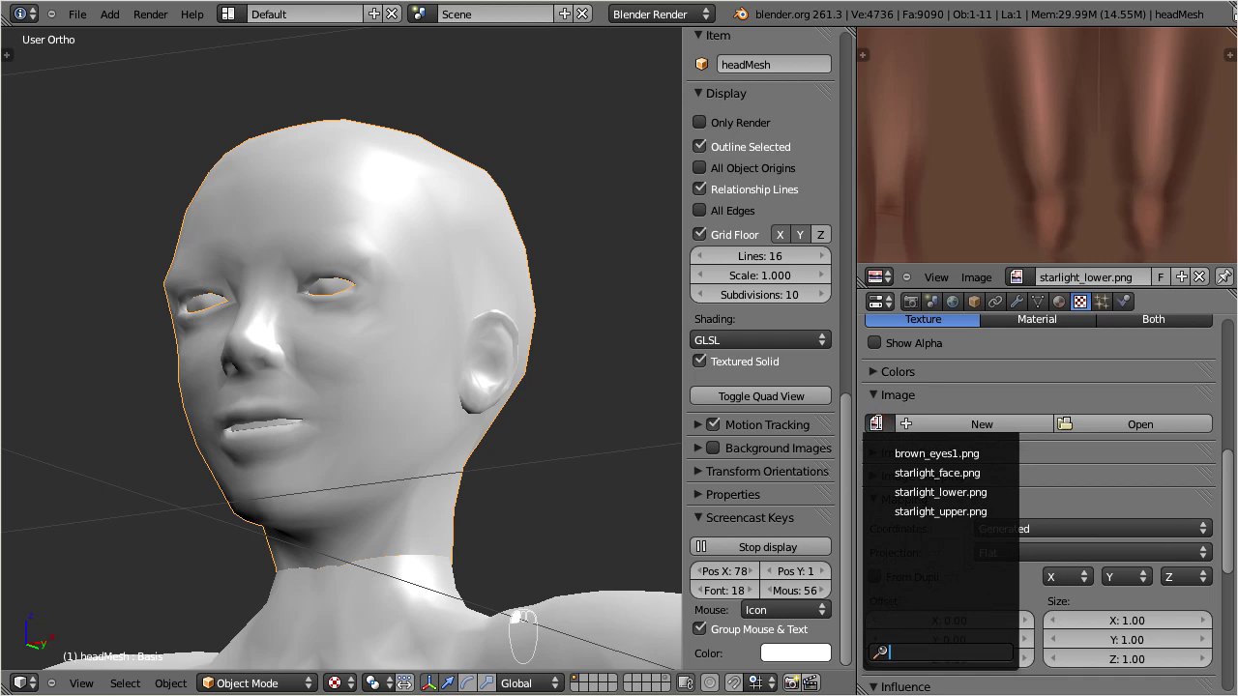
{"action": "left_click", "coordinate": [895, 472]}
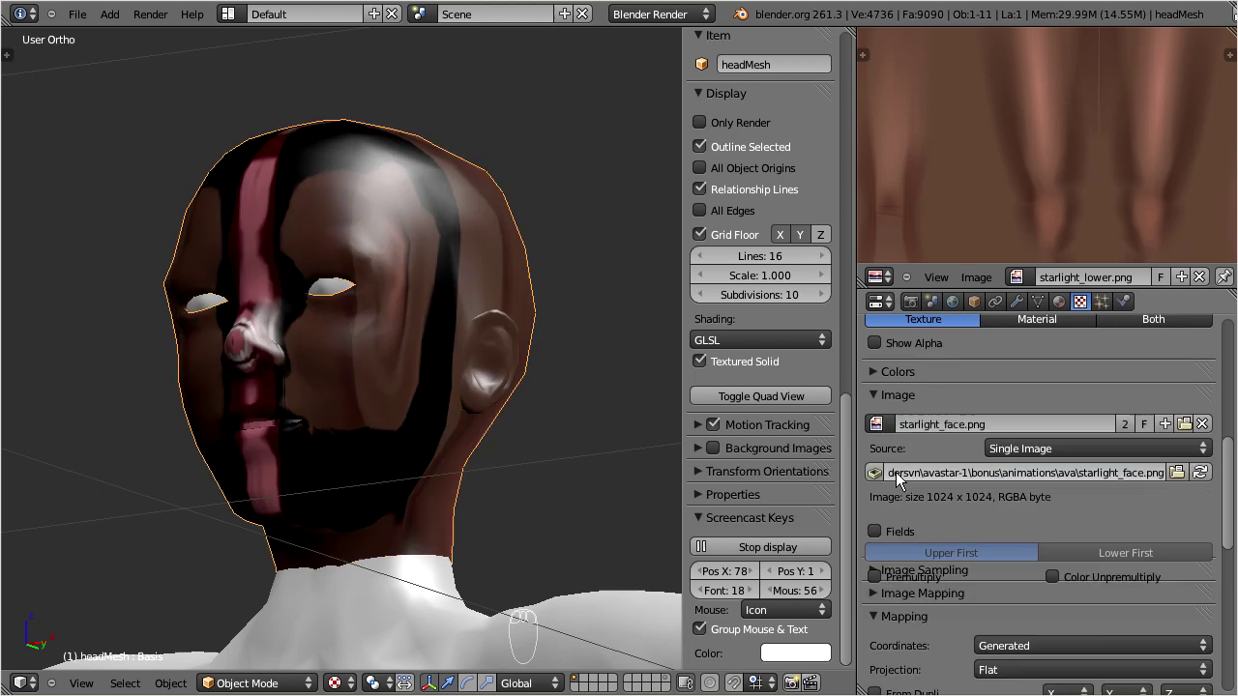
{"action": "middle_click_drag", "start_coordinate": [339, 376], "coordinate": [328, 407]}
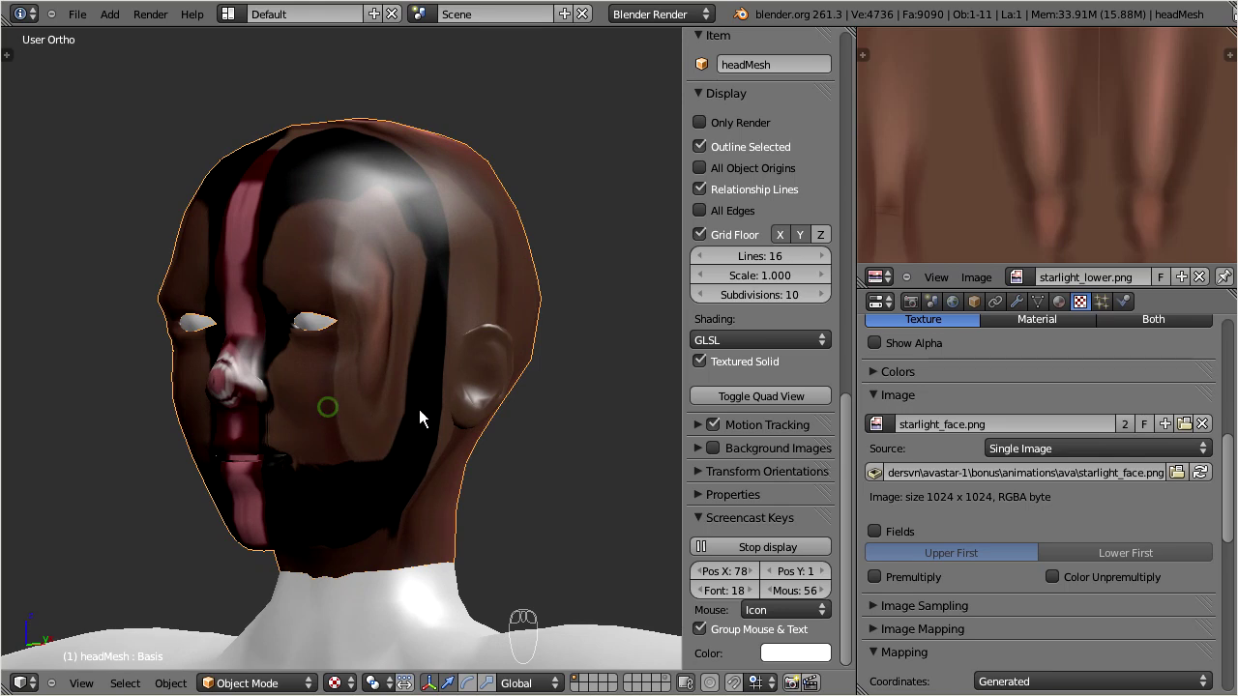
{"action": "left_click_drag", "start_coordinate": [1224, 447], "coordinate": [1234, 527]}
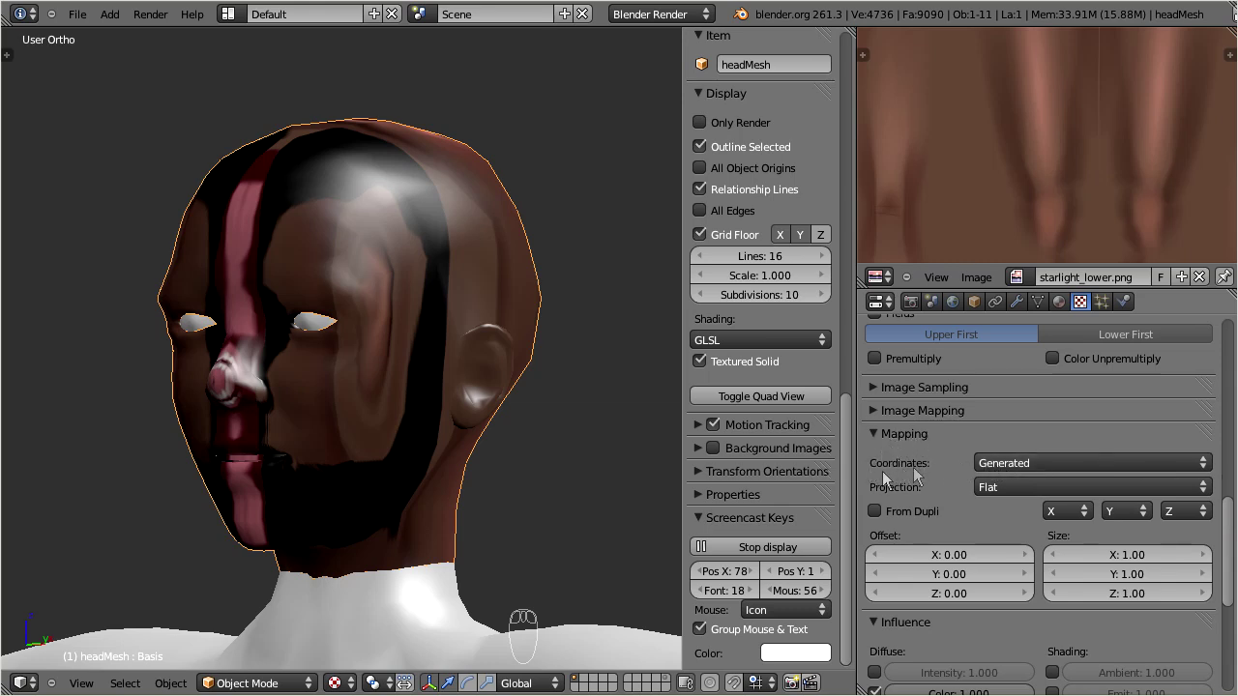
{"action": "left_click", "coordinate": [1101, 466]}
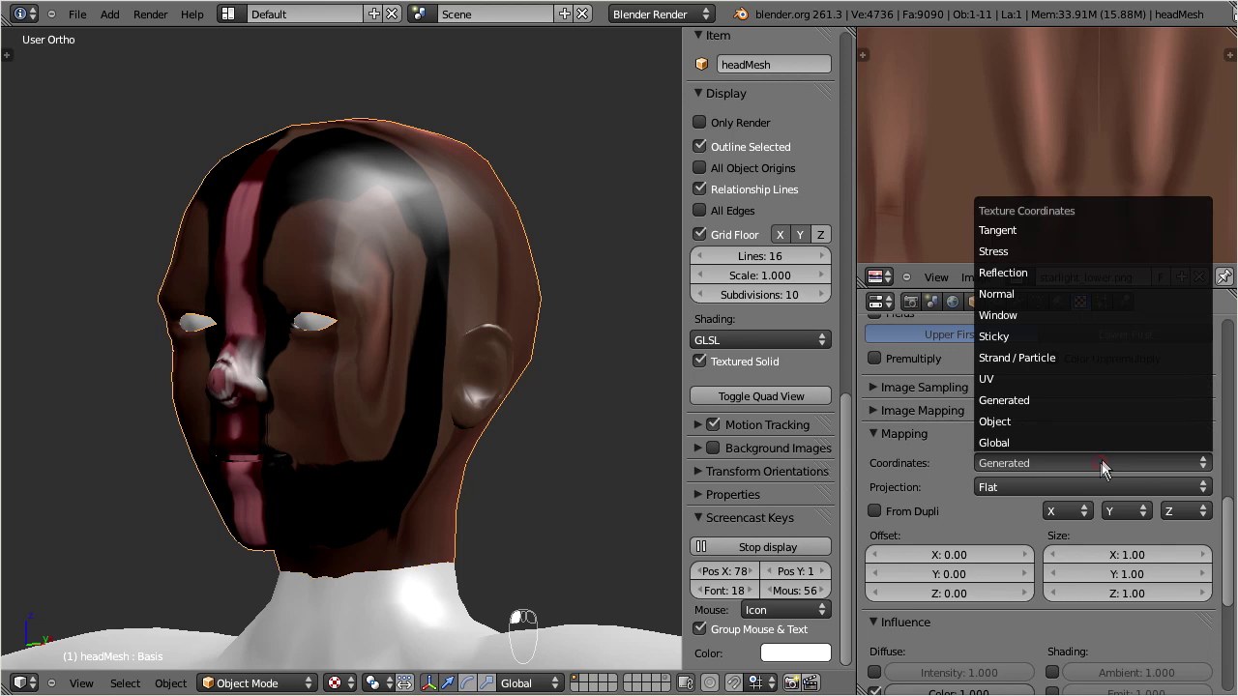
{"action": "left_click", "coordinate": [1133, 381]}
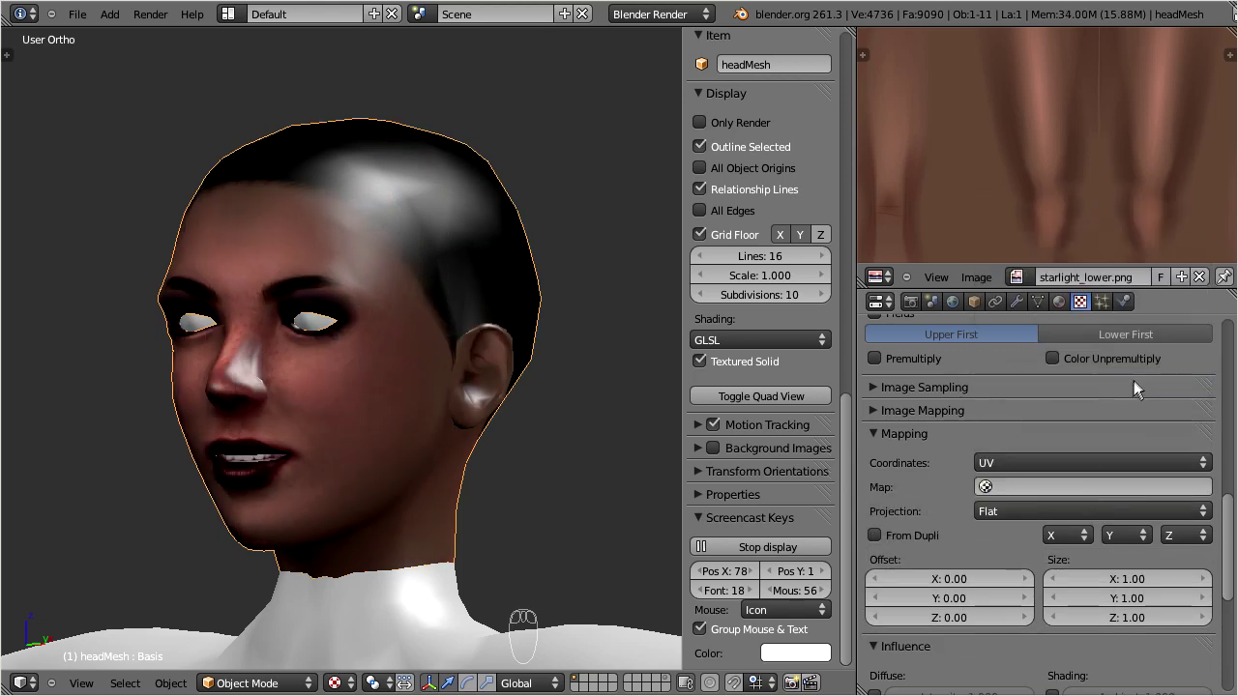
- Select the left eyeball mesh and give it a new material named Eyes
{"action": "middle_click_drag", "start_coordinate": [362, 406], "coordinate": [392, 429]}
{"action": "scroll", "coordinate": [391, 421], "scroll_direction": "up", "scroll_amount": 6}
{"action": "right_click", "coordinate": [346, 325]}
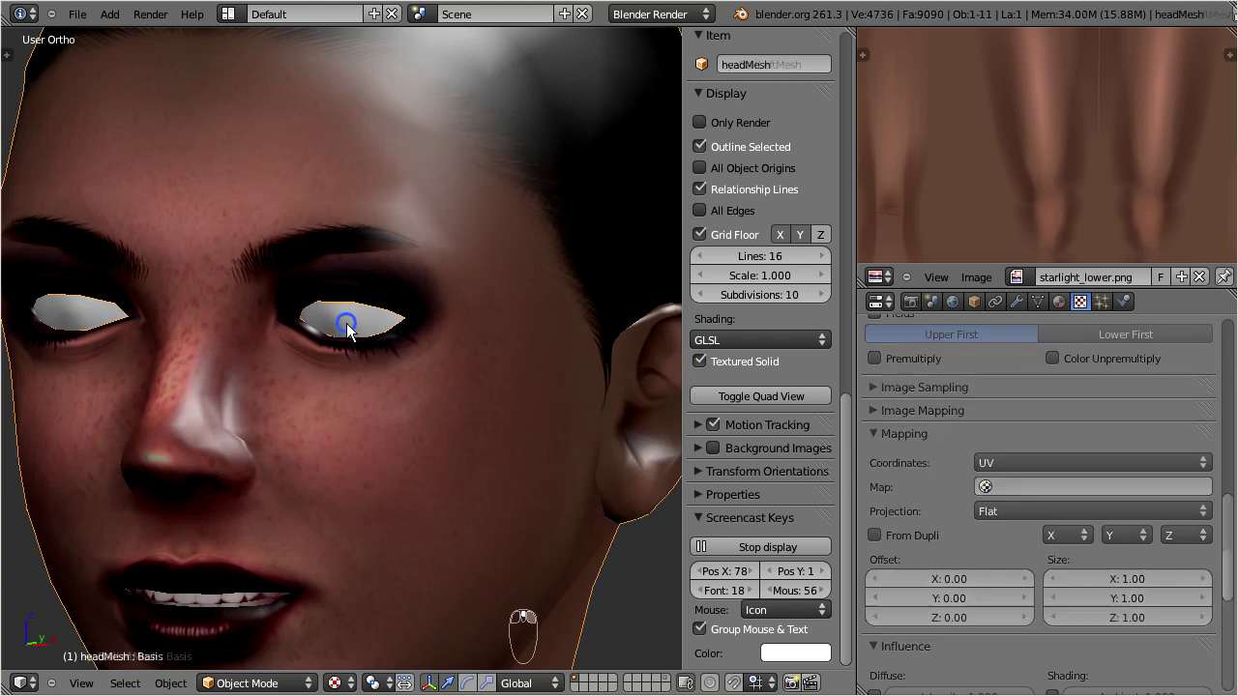
{"action": "left_click", "coordinate": [1061, 301]}
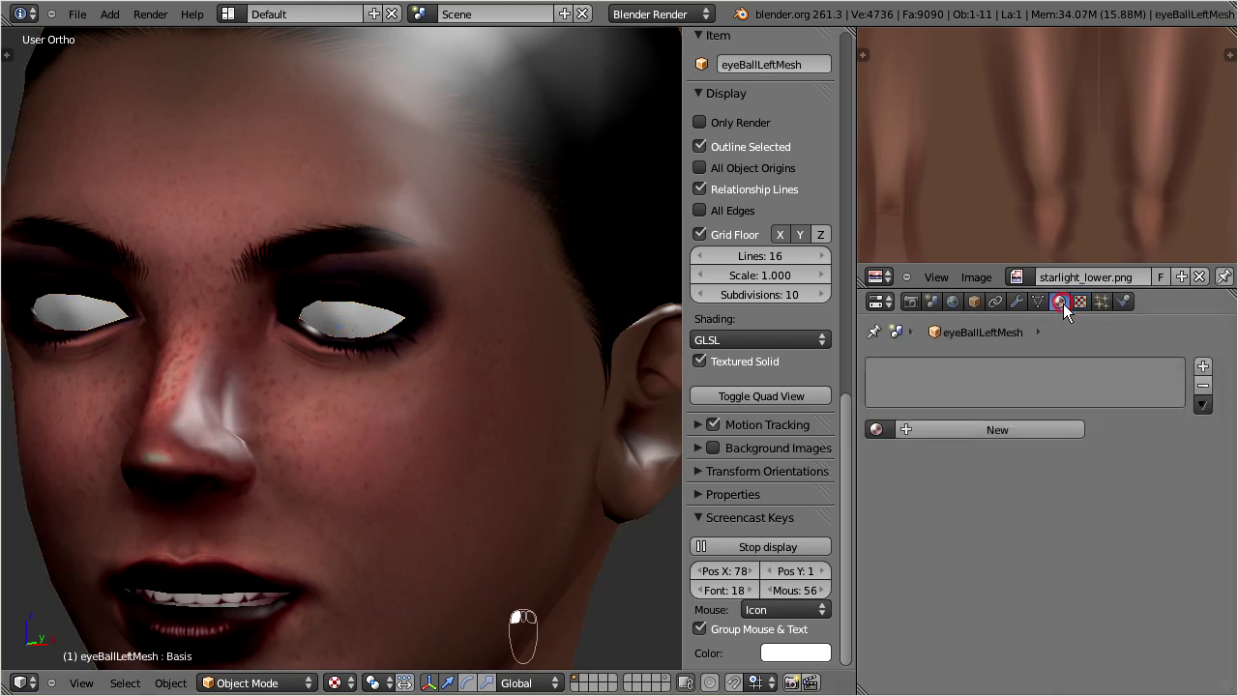
{"action": "left_click", "coordinate": [932, 429]}
{"action": "left_click", "coordinate": [946, 430]}
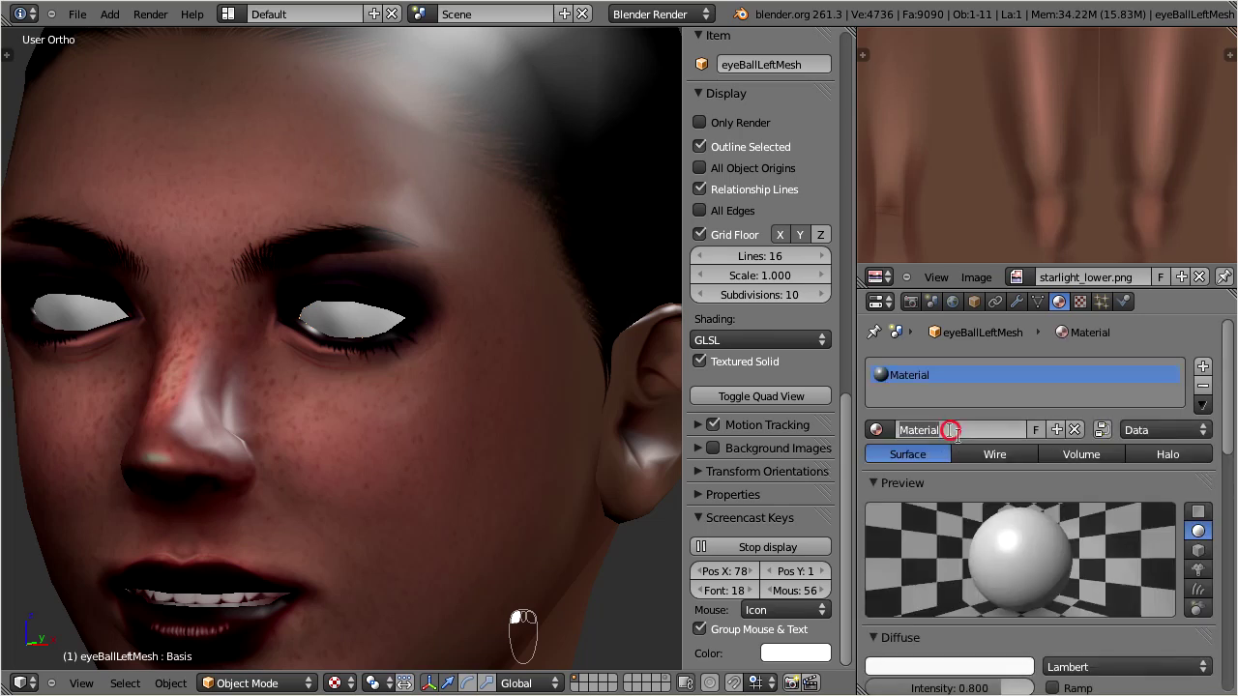
{"action": "type", "text": "Eyes"}
{"action": "key", "text": "Return"}
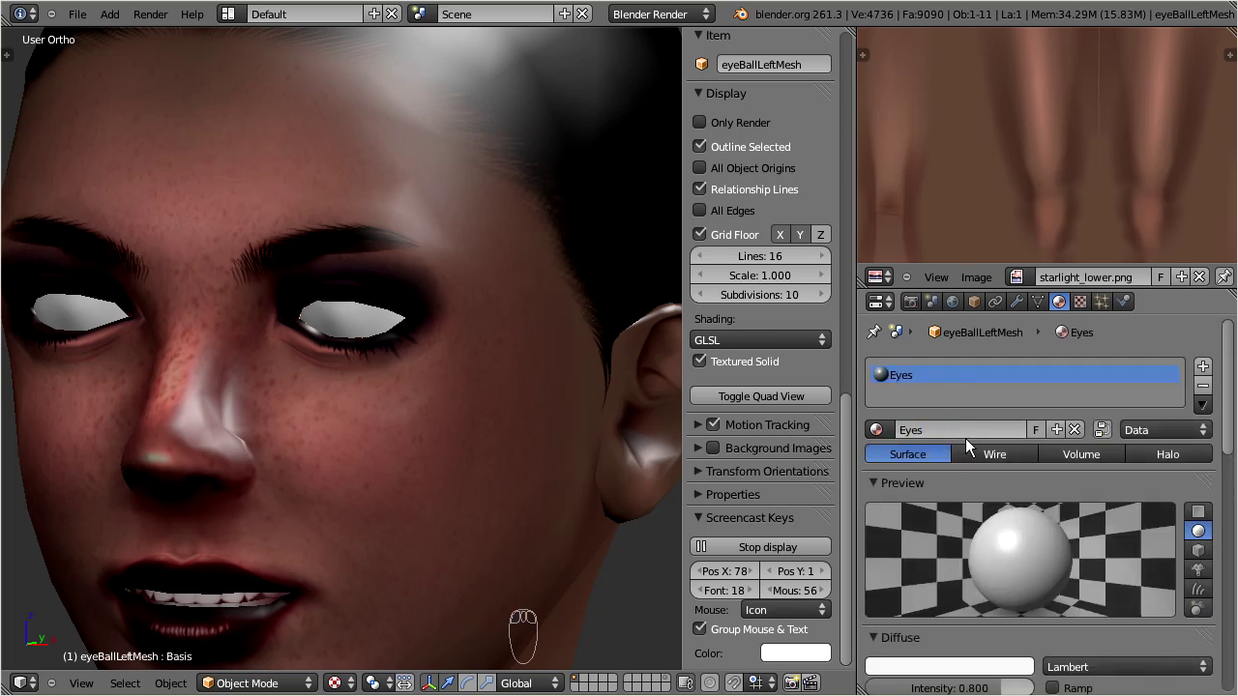
- Add a new texture of type Image or Movie to the Eyes material
{"action": "left_click", "coordinate": [1079, 302]}
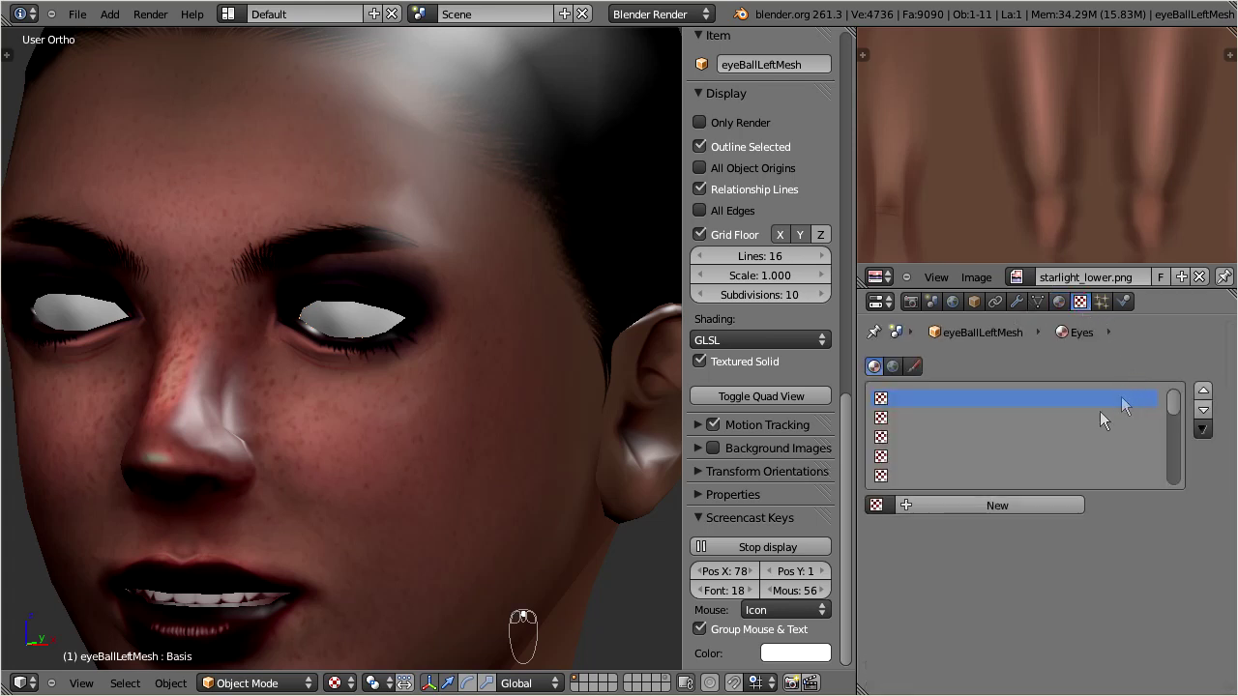
{"action": "left_click", "coordinate": [966, 505]}
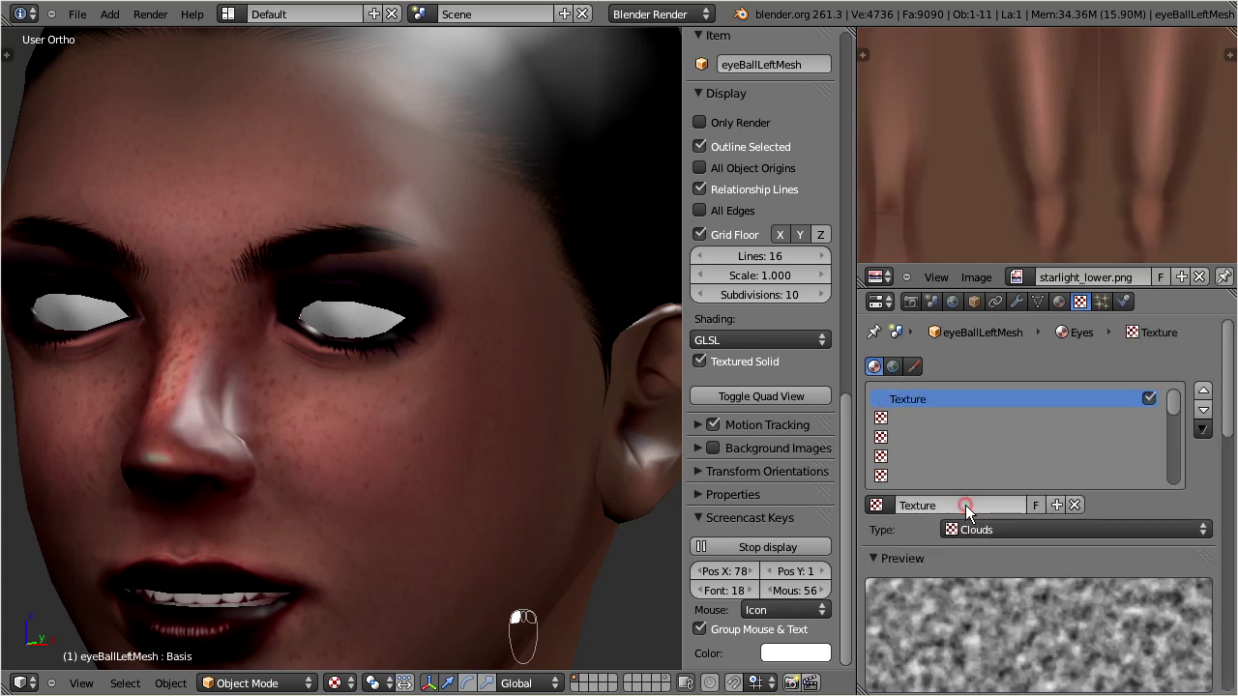
{"action": "left_click", "coordinate": [954, 528]}
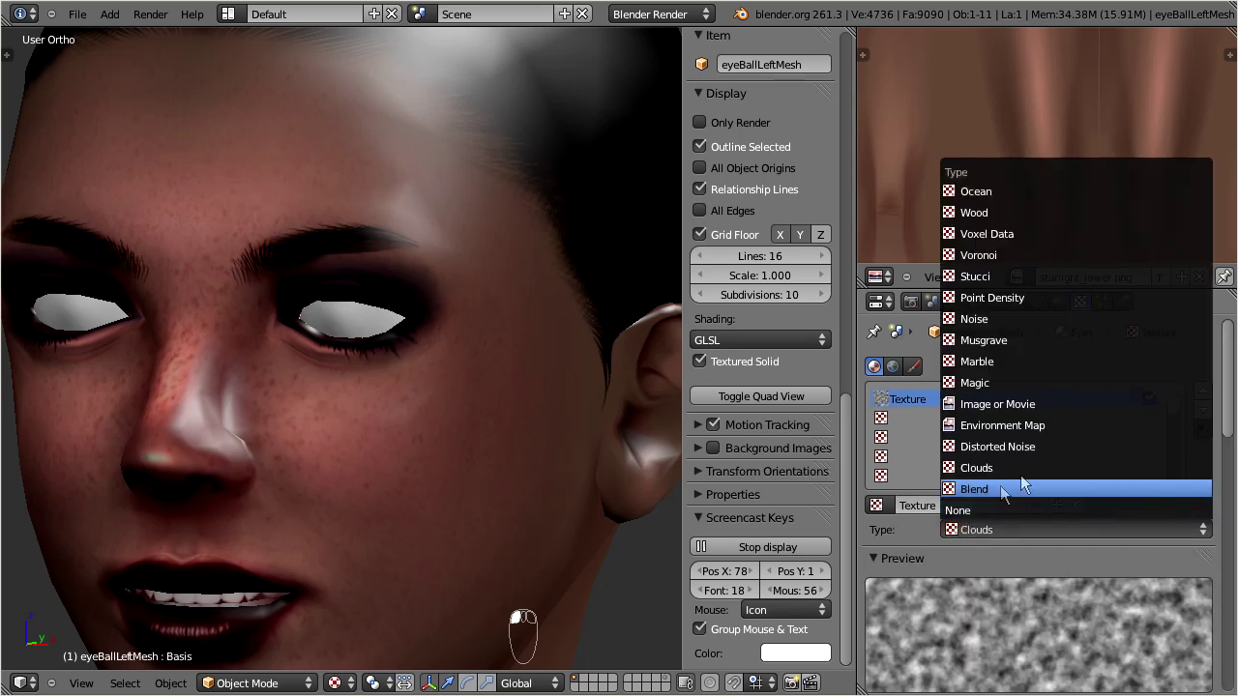
{"action": "left_click", "coordinate": [1075, 404]}
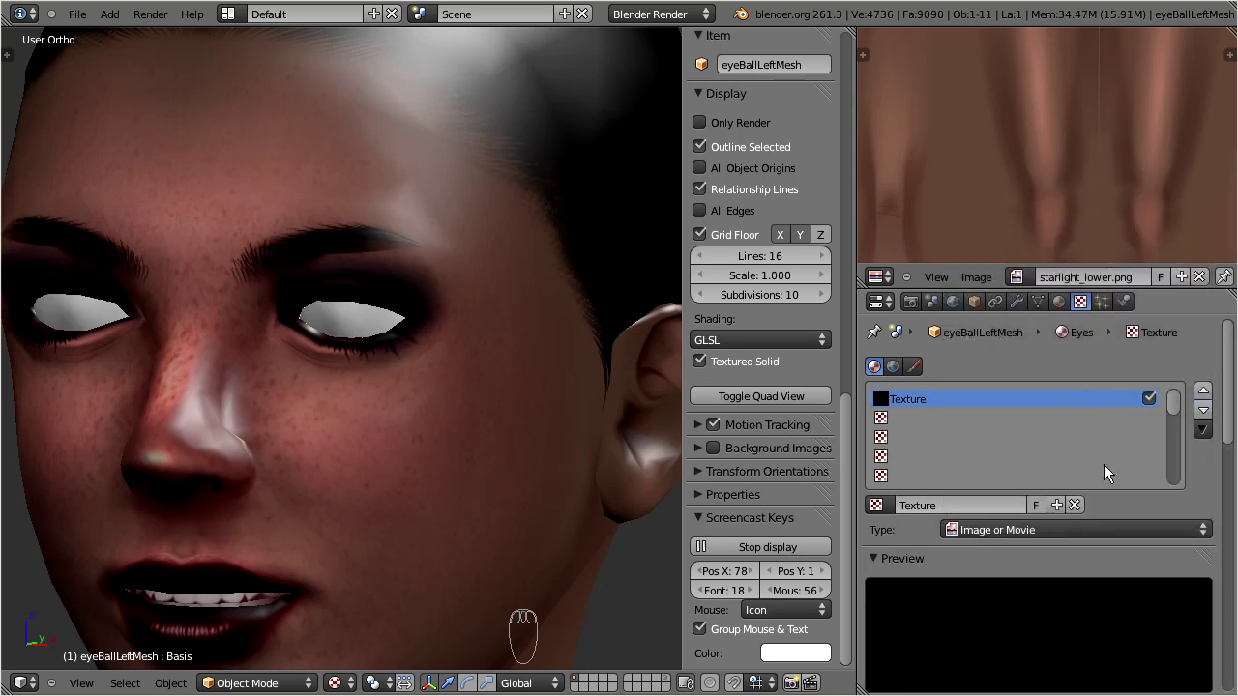
- Assign the already loaded brown_eyes1.png to the eye texture and set its mapping coordinates to UV
{"action": "left_click_drag", "start_coordinate": [1227, 363], "coordinate": [1235, 476]}
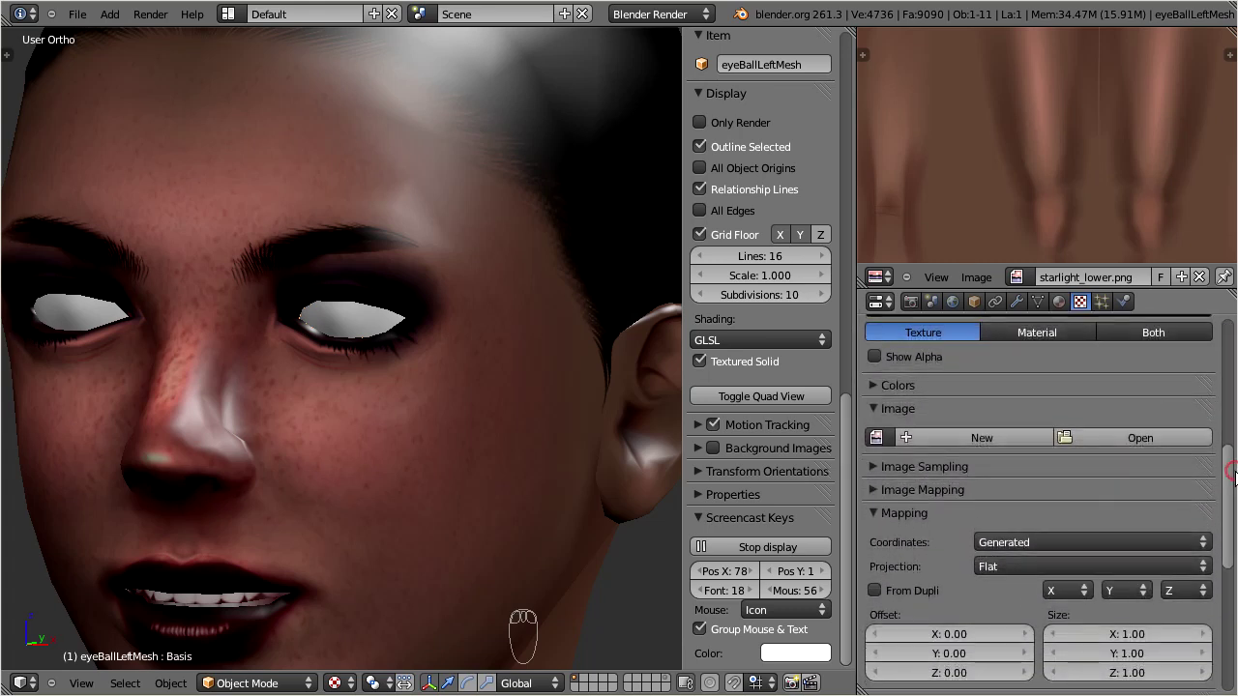
{"action": "left_click", "coordinate": [875, 437]}
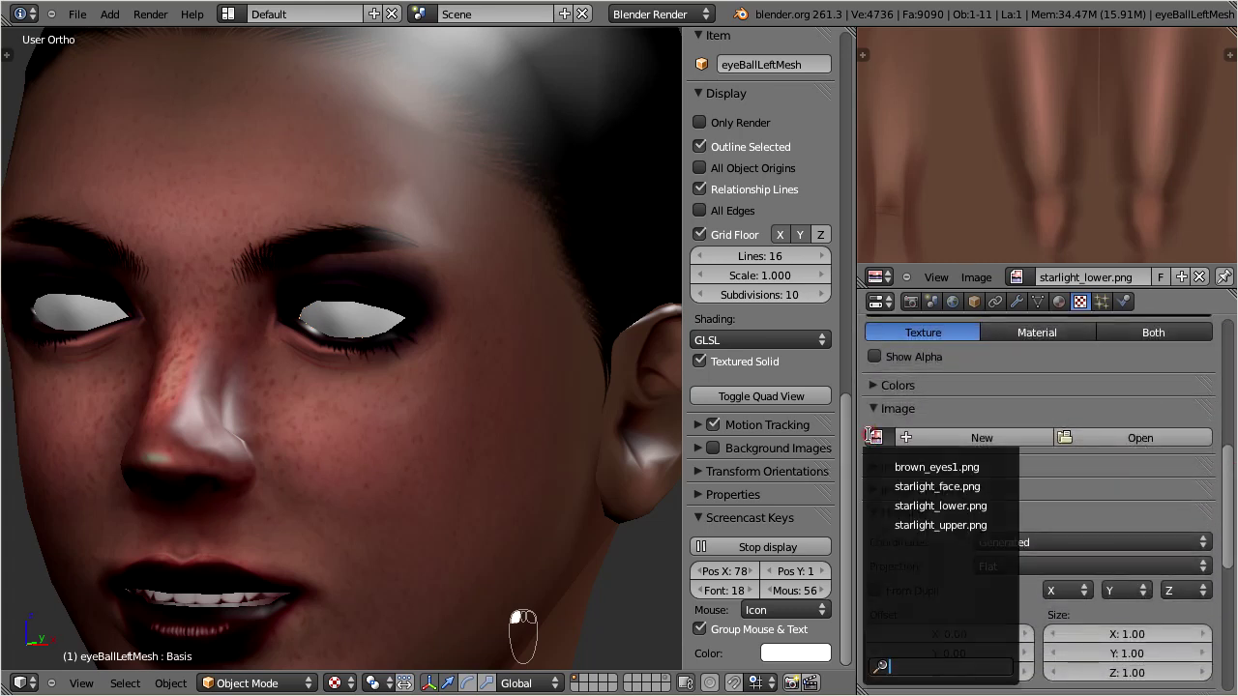
{"action": "left_click", "coordinate": [914, 469]}
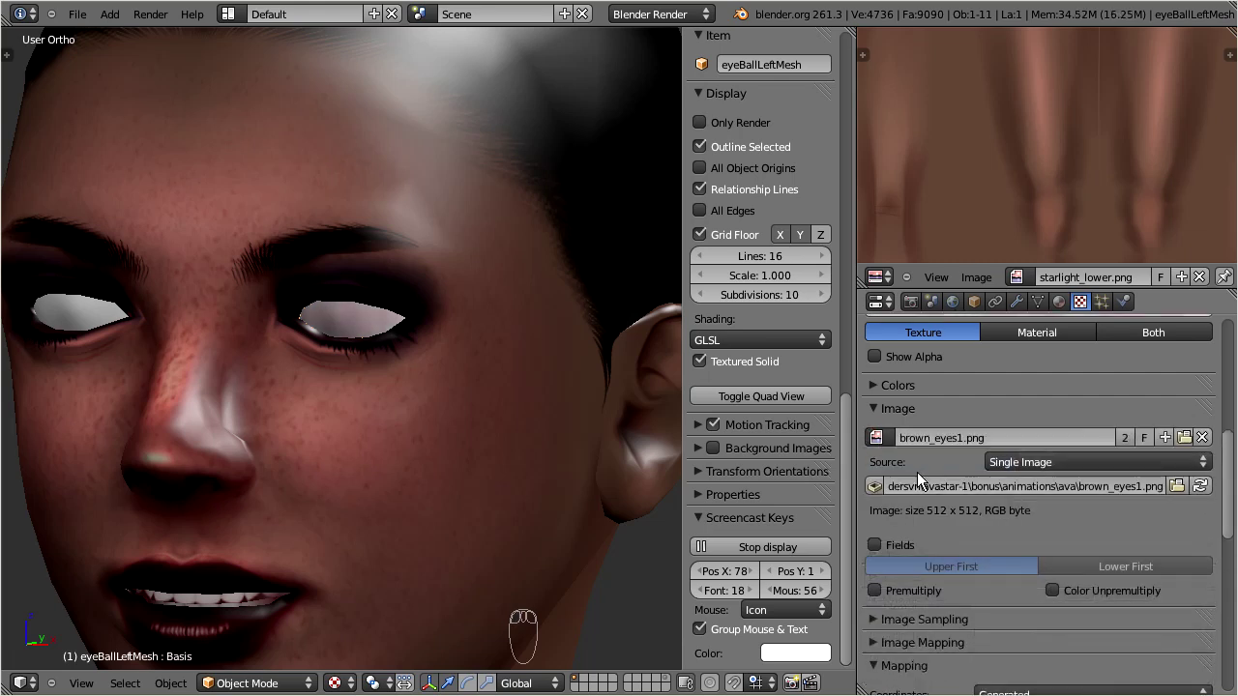
{"action": "left_click_drag", "start_coordinate": [1232, 489], "coordinate": [1231, 554]}
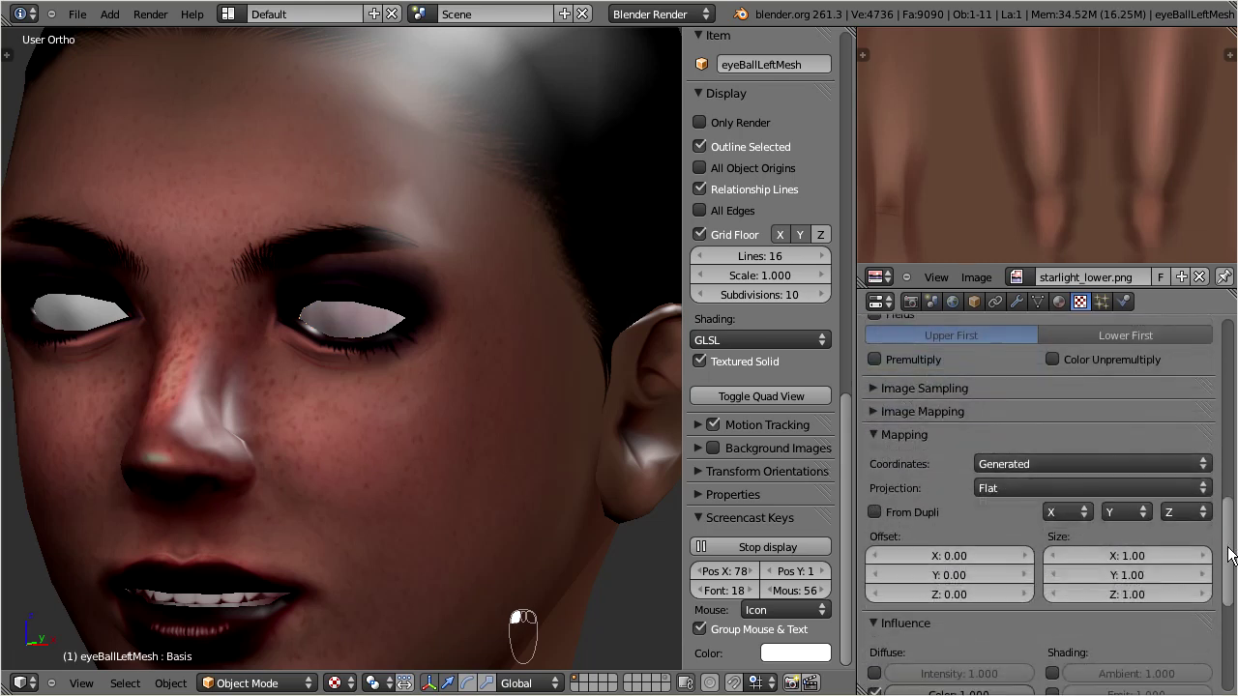
{"action": "left_click", "coordinate": [1097, 464]}
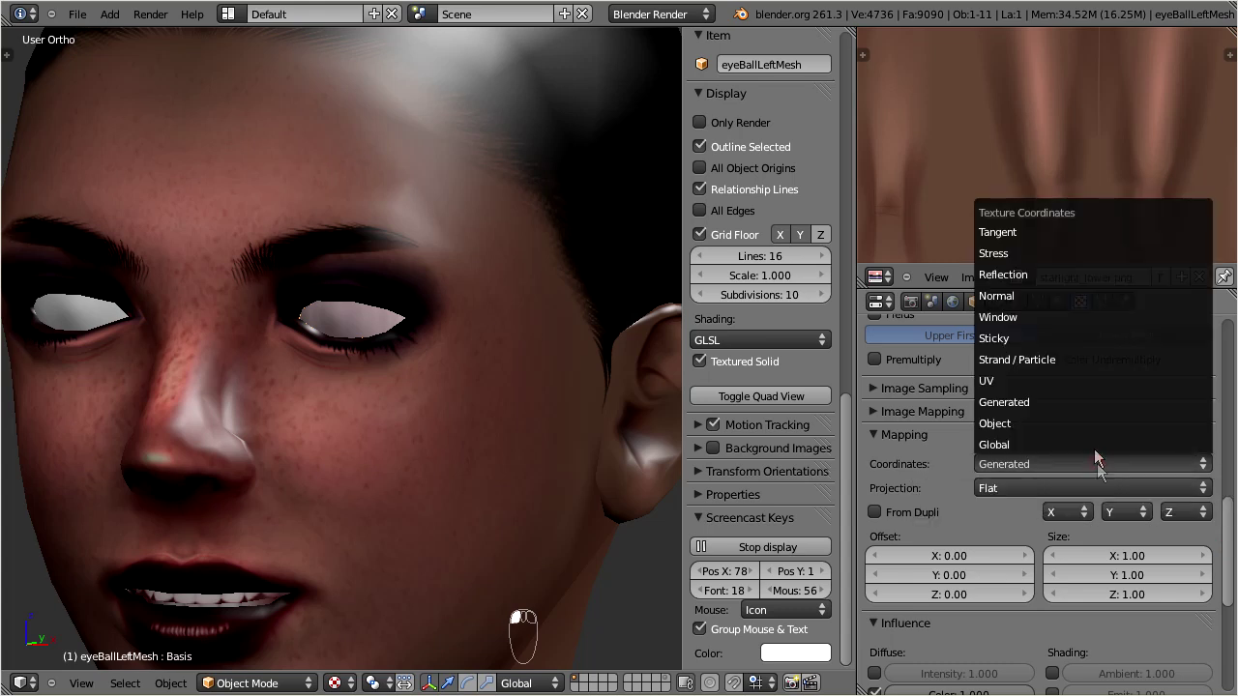
{"action": "left_click", "coordinate": [1089, 381]}
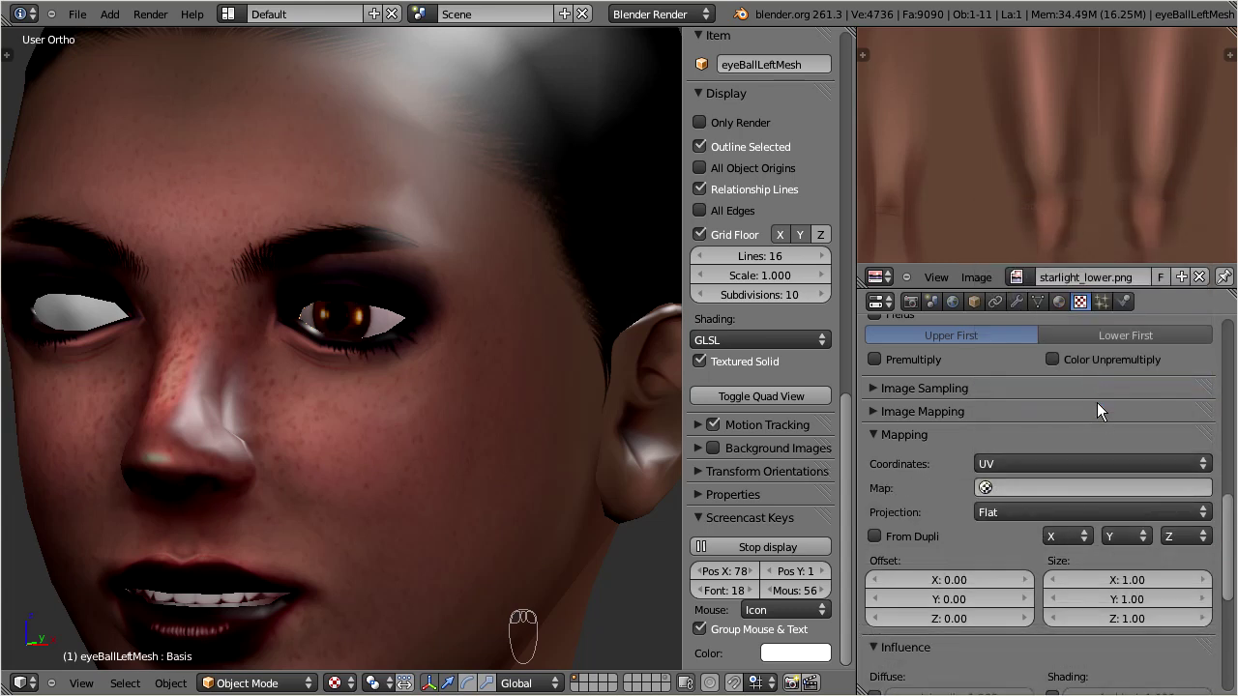
- Select the right eyeball mesh and assign the existing Eyes material to it
{"action": "right_click", "coordinate": [83, 316]}
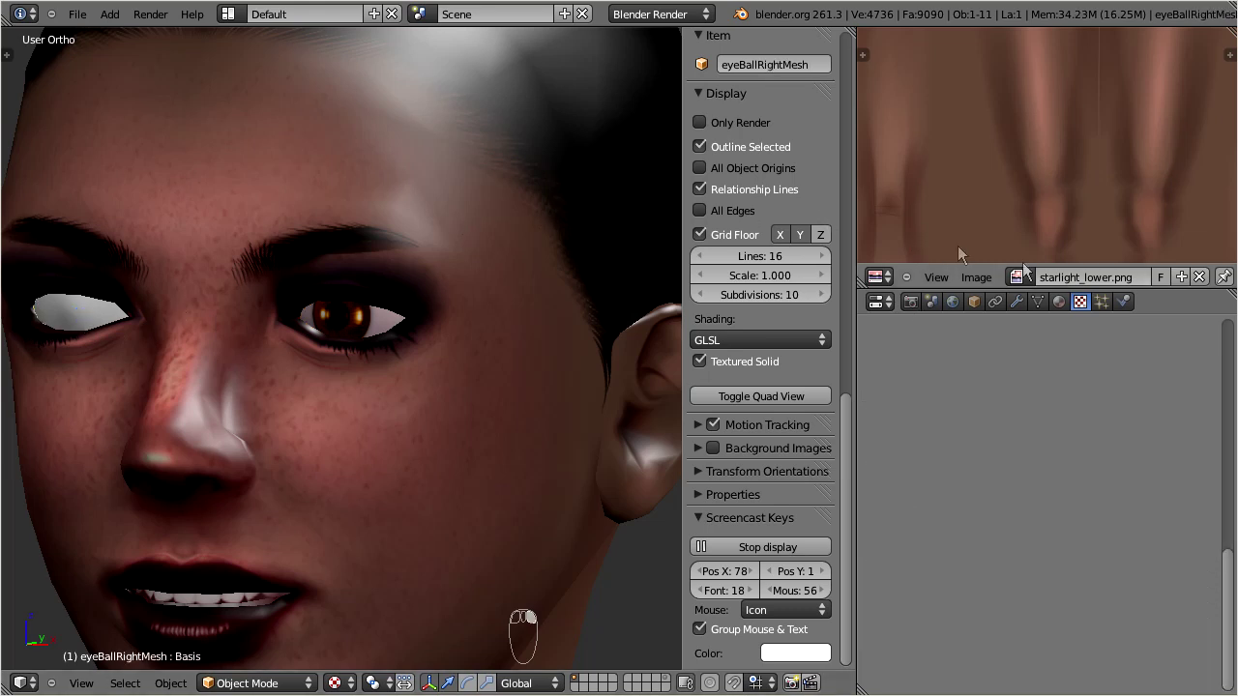
{"action": "left_click", "coordinate": [1060, 302]}
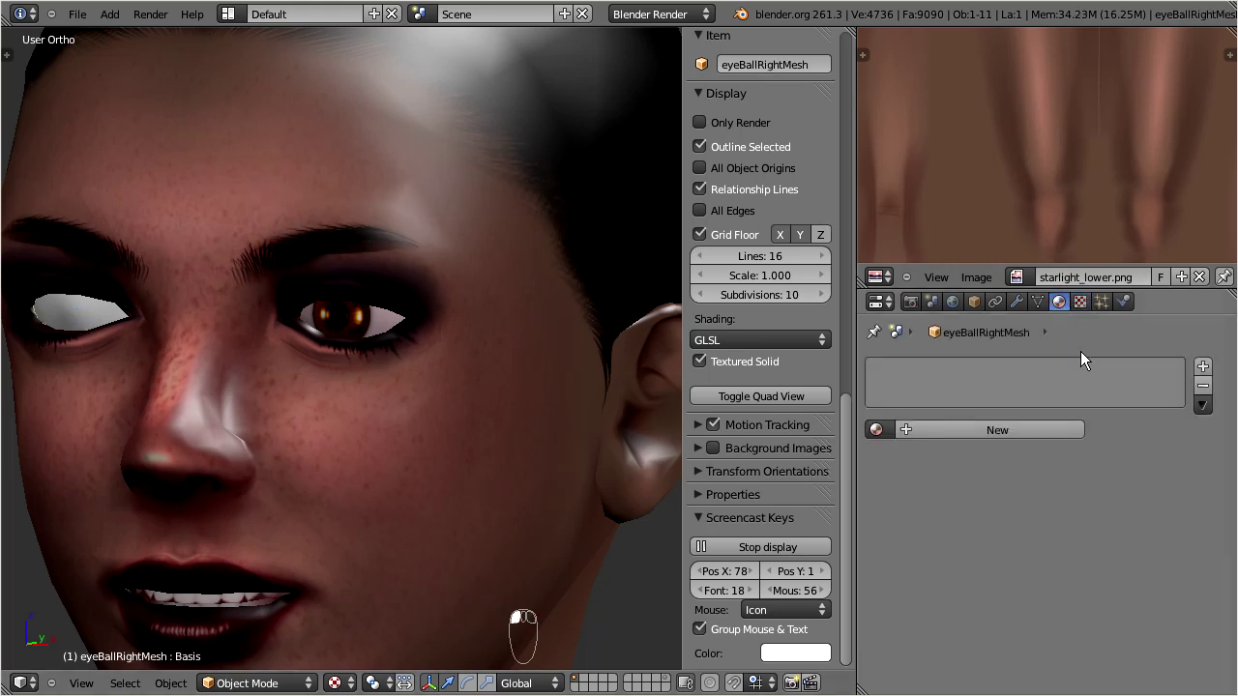
{"action": "left_click", "coordinate": [876, 429]}
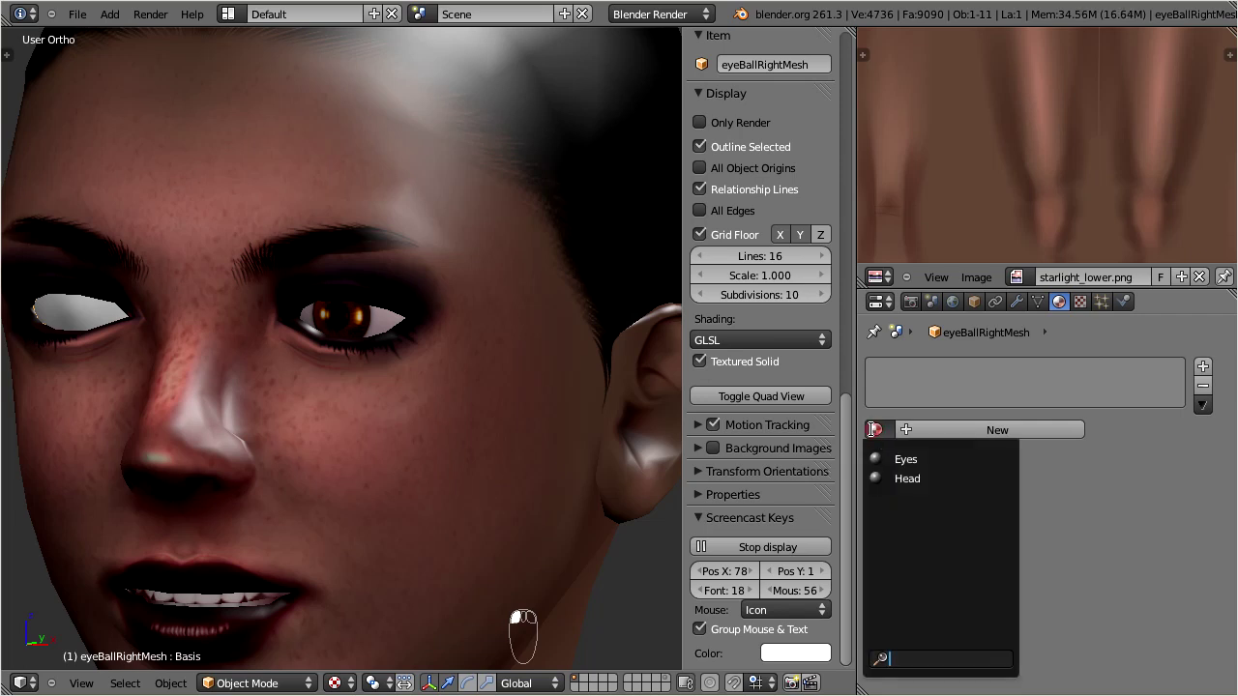
{"action": "left_click", "coordinate": [945, 462]}
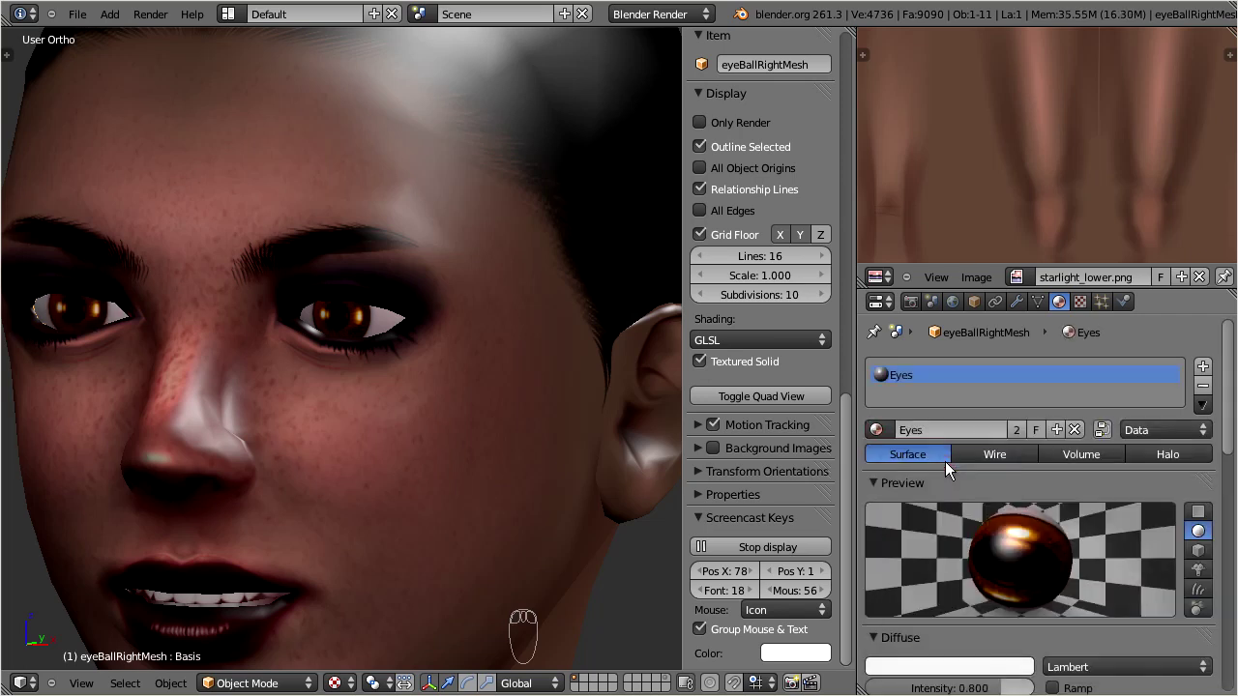
- Select the upper body mesh and give it a new material named Upper Body
{"action": "scroll", "coordinate": [283, 322], "scroll_direction": "down", "scroll_amount": 5}
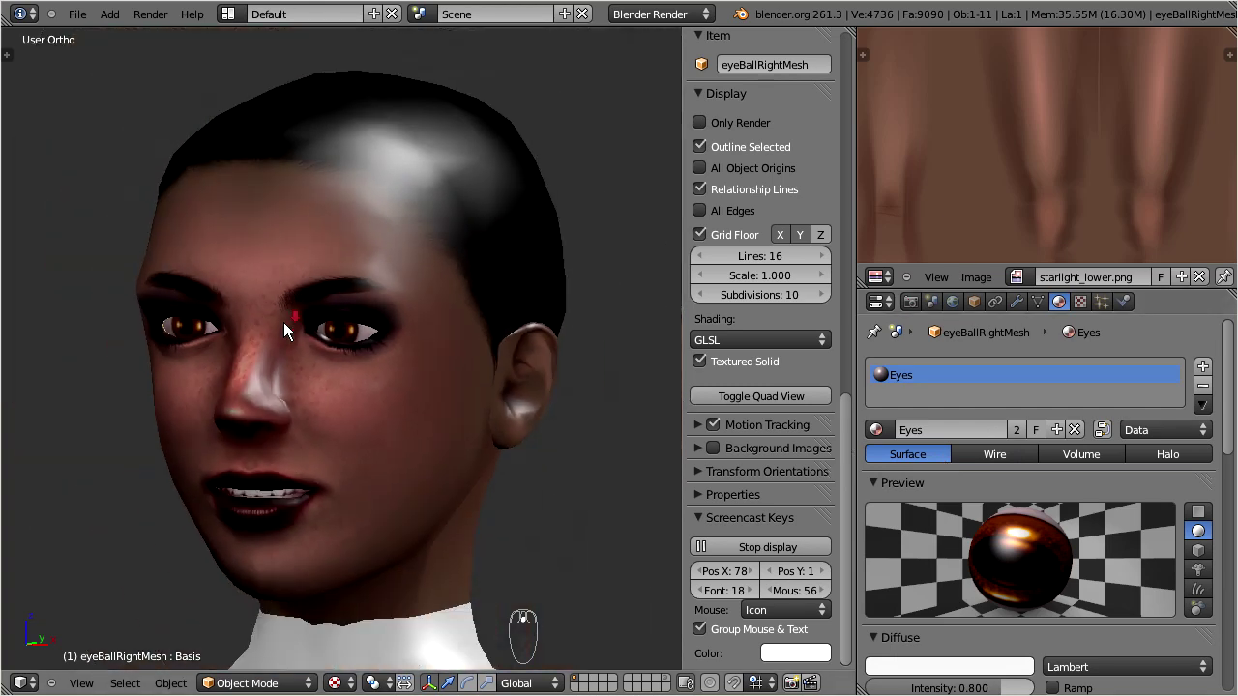
{"action": "middle_click_drag", "start_coordinate": [385, 395], "coordinate": [379, 302], "text": "shift"}
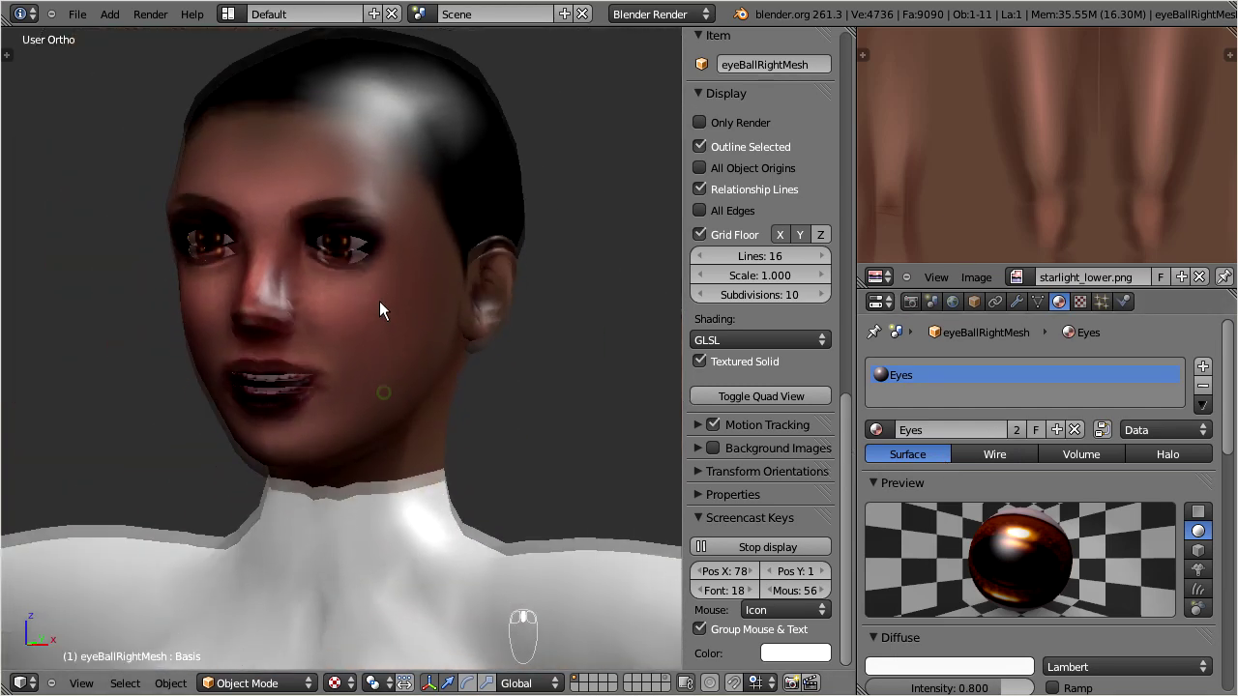
{"action": "left_click", "coordinate": [379, 301]}
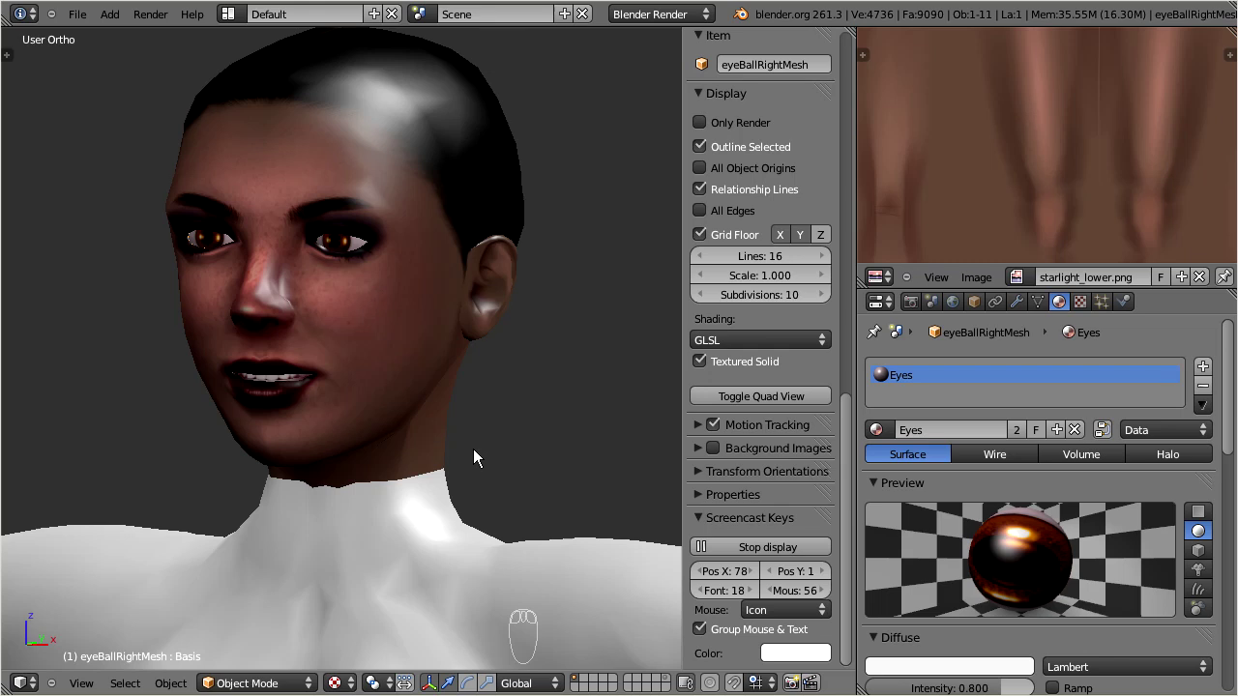
{"action": "middle_click_drag", "start_coordinate": [321, 491], "coordinate": [602, 485]}
{"action": "scroll", "coordinate": [467, 479], "scroll_direction": "down", "scroll_amount": 3}
{"action": "middle_click_drag", "start_coordinate": [464, 475], "coordinate": [421, 198]}
{"action": "right_click", "coordinate": [333, 309]}
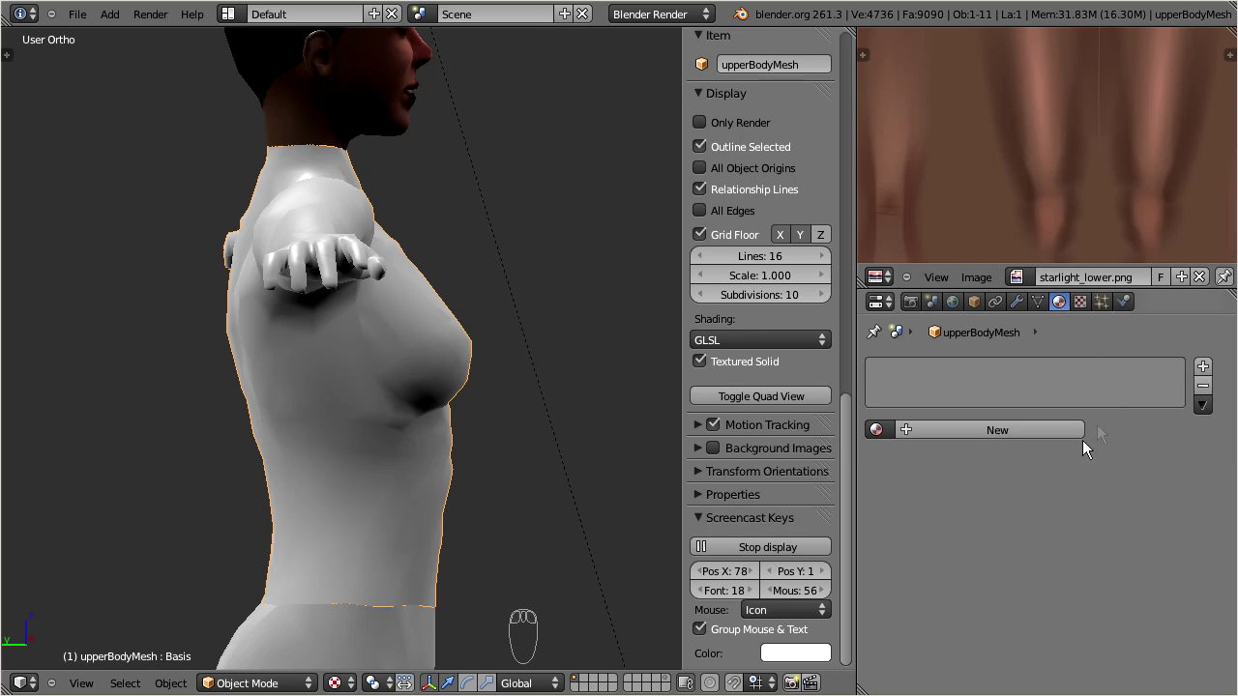
{"action": "left_click", "coordinate": [939, 430]}
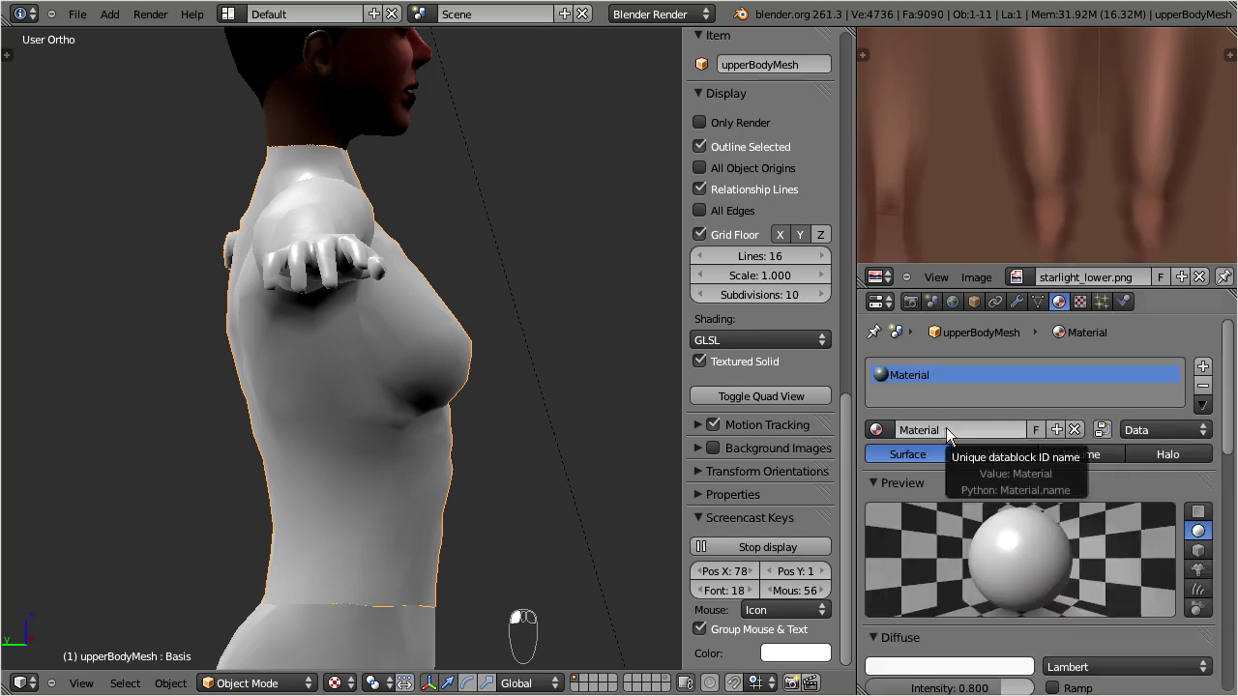
{"action": "left_click", "coordinate": [956, 431]}
{"action": "type", "text": "Upp"}
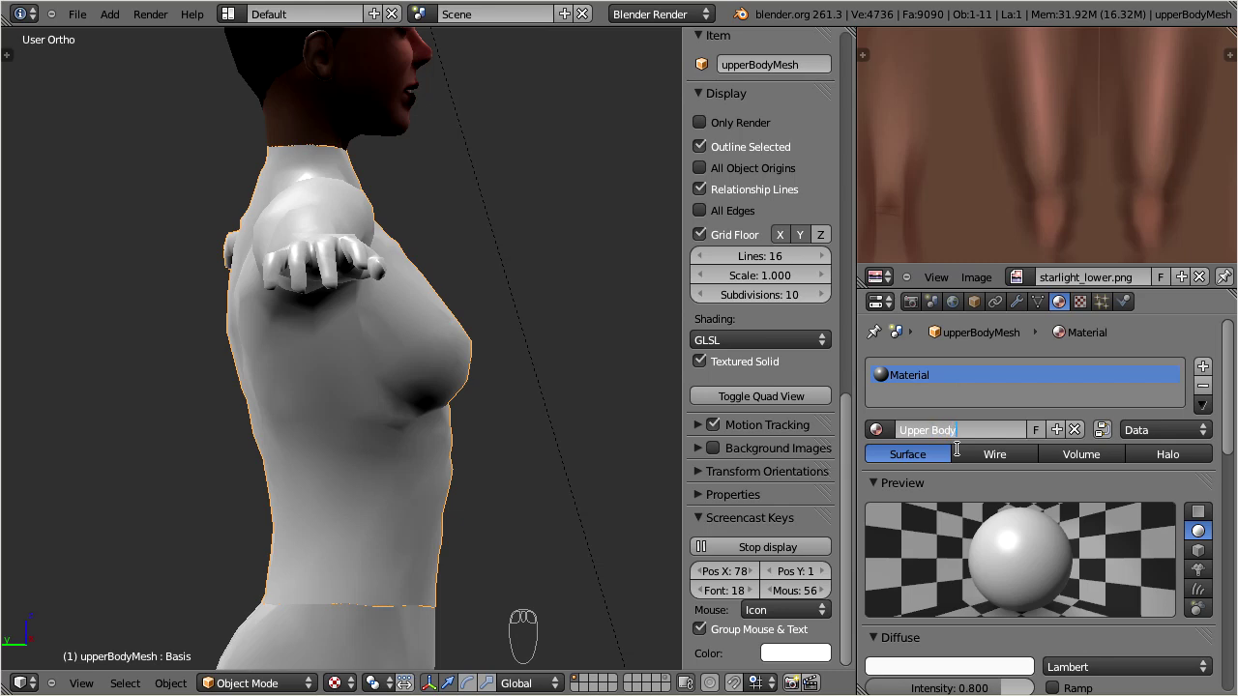
{"action": "type", "text": "er Body"}
{"action": "key", "text": "Return"}
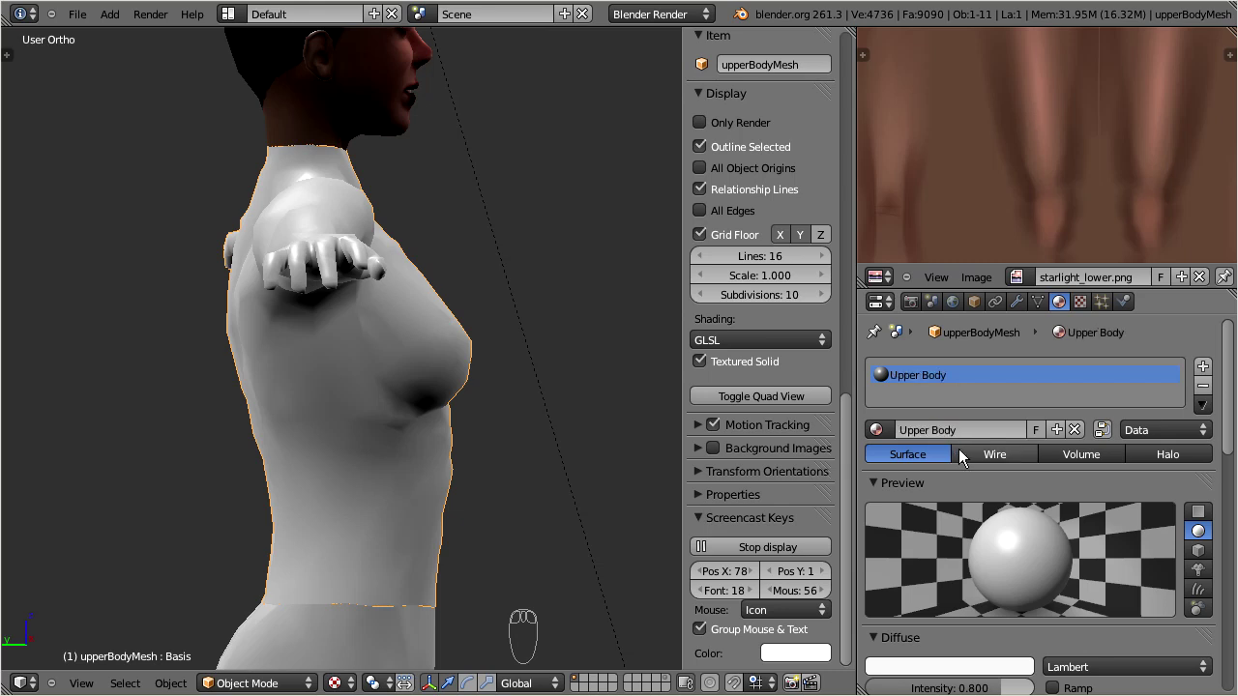
- Add a texture named Upper Body to the Upper Body material and set its type to Image or Movie
{"action": "left_click", "coordinate": [1079, 303]}
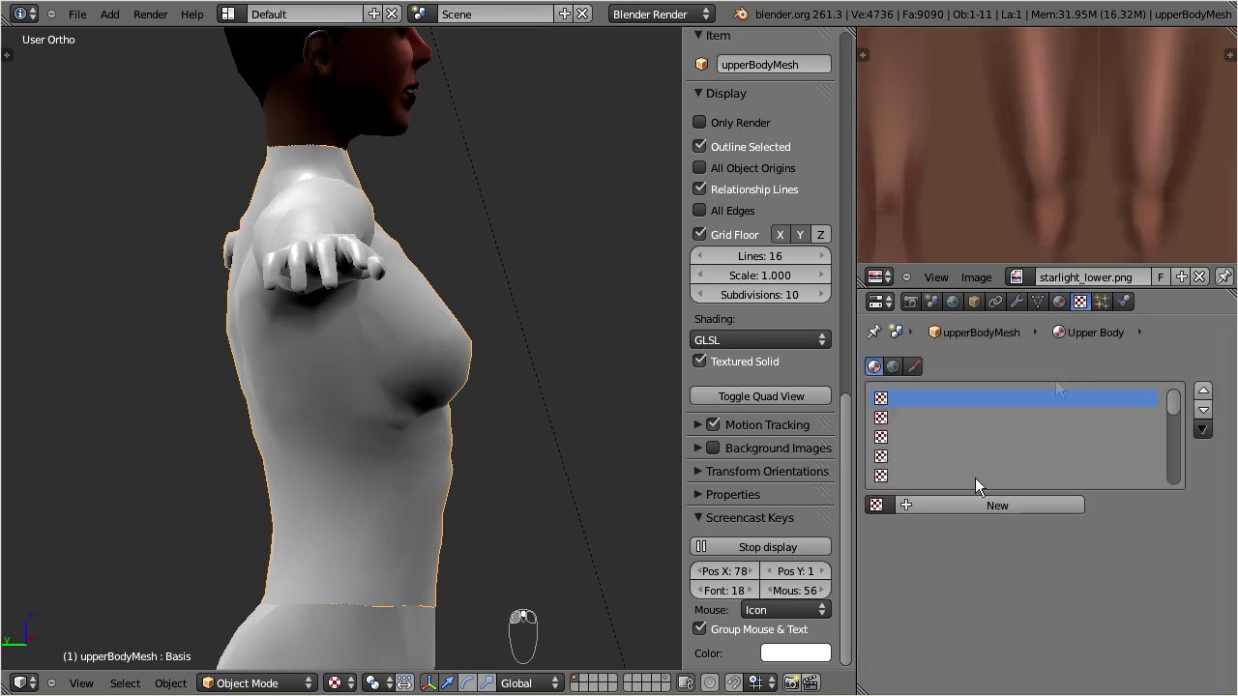
{"action": "left_click", "coordinate": [939, 503]}
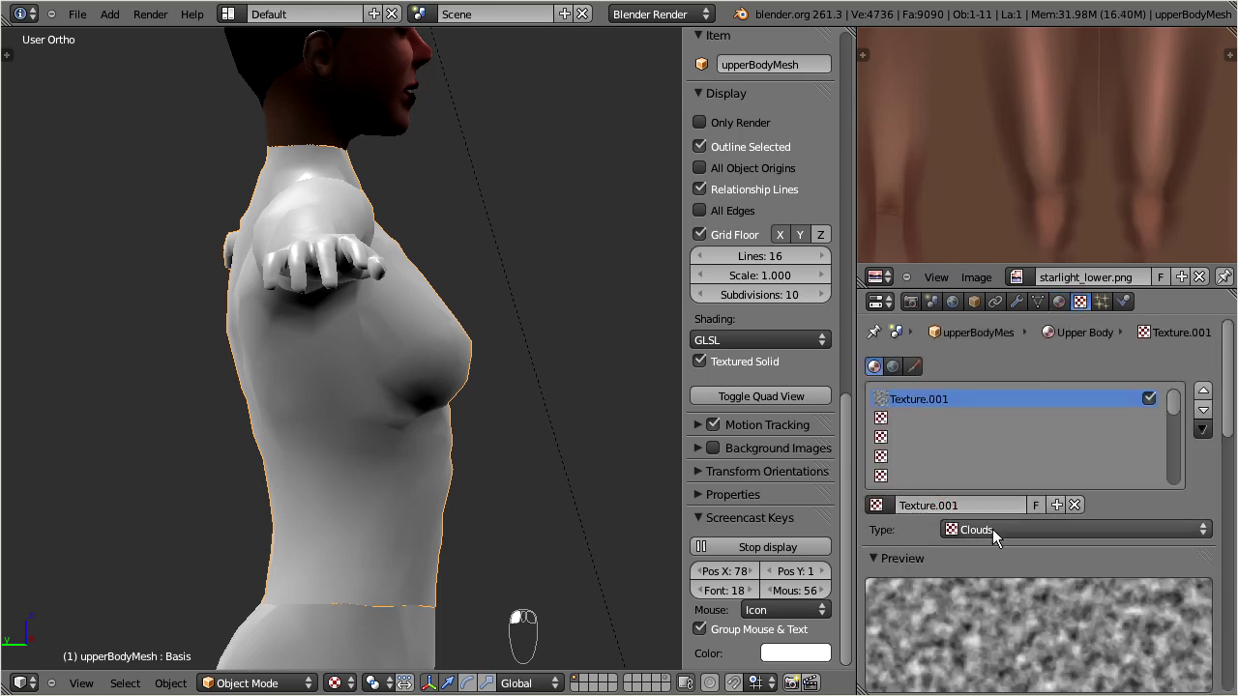
{"action": "left_click", "coordinate": [969, 506]}
{"action": "type", "text": "Up"}
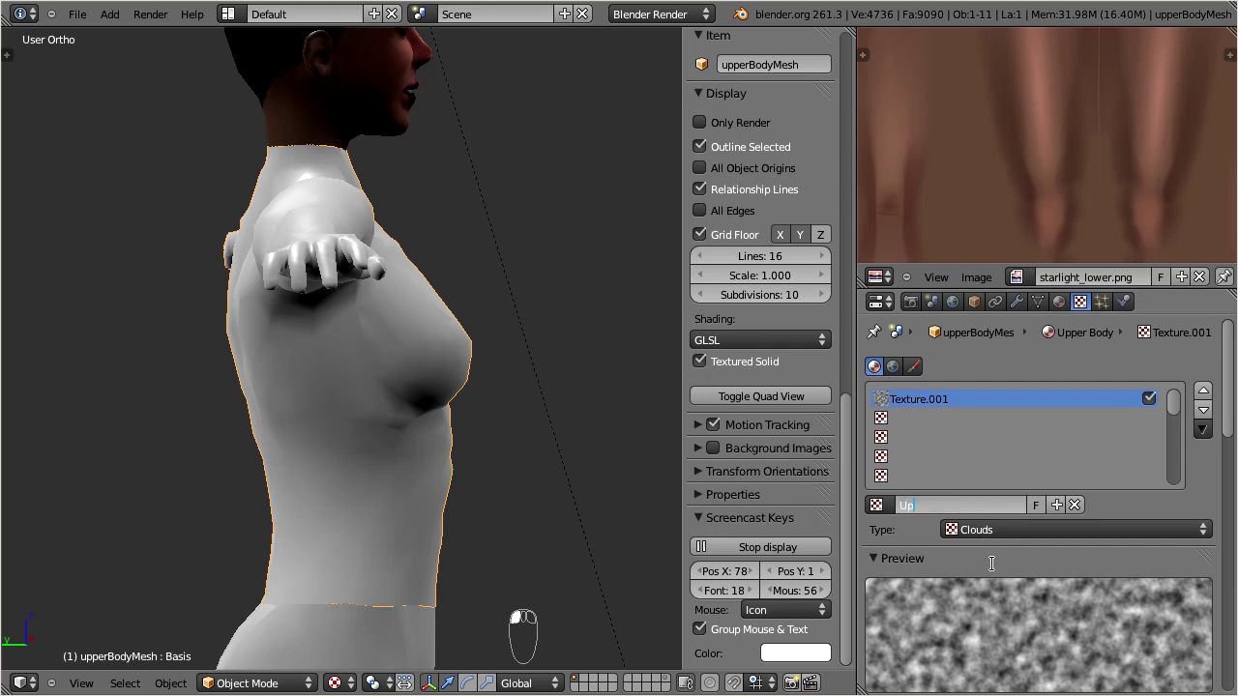
{"action": "type", "text": "per Body"}
{"action": "key", "text": "Return"}
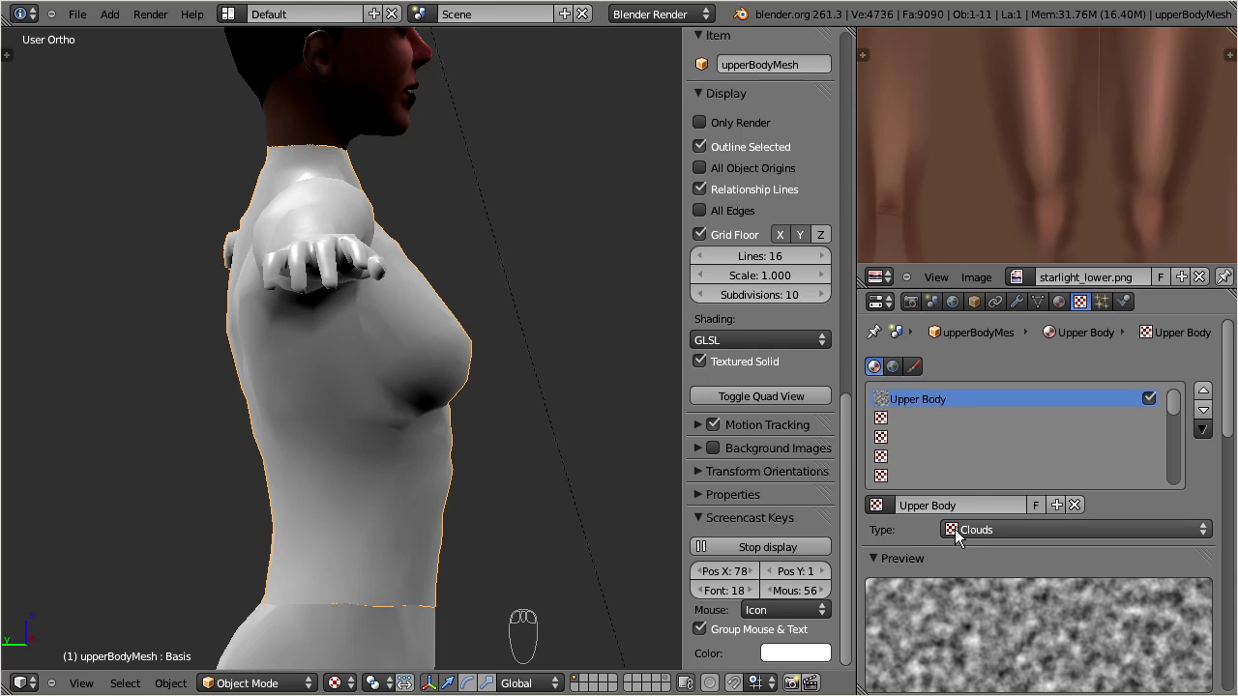
{"action": "left_click", "coordinate": [954, 531]}
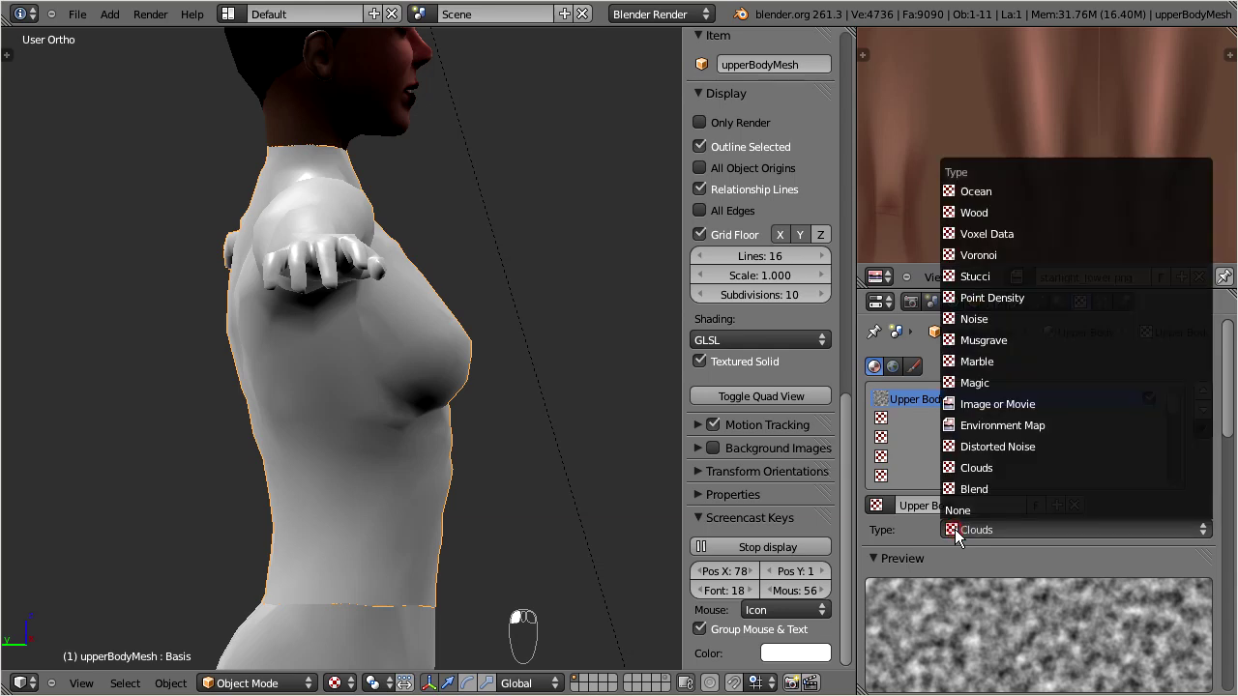
{"action": "left_click", "coordinate": [1026, 408]}
- Assign the already loaded starlight_upper.png to the Upper Body texture and set its mapping coordinates to UV
{"action": "left_click_drag", "start_coordinate": [1229, 410], "coordinate": [1235, 565]}
{"action": "left_click", "coordinate": [875, 421]}
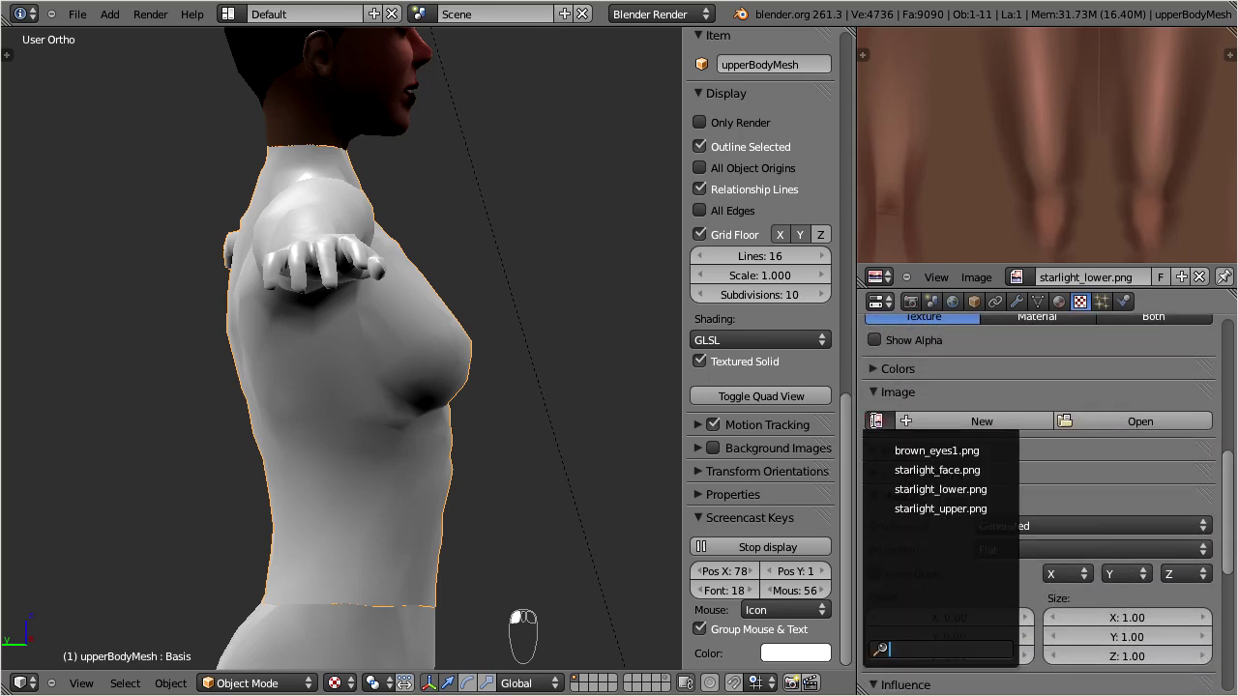
{"action": "left_click", "coordinate": [891, 509]}
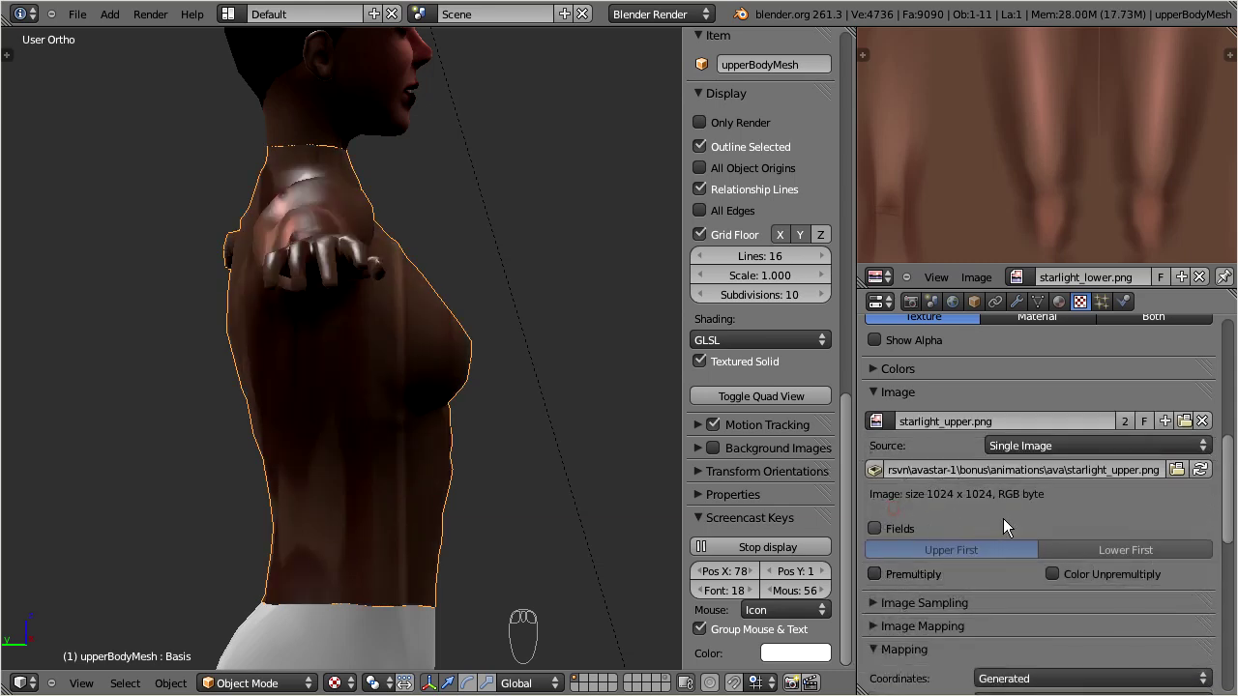
{"action": "scroll", "coordinate": [1221, 437], "scroll_direction": "down", "scroll_amount": 5}
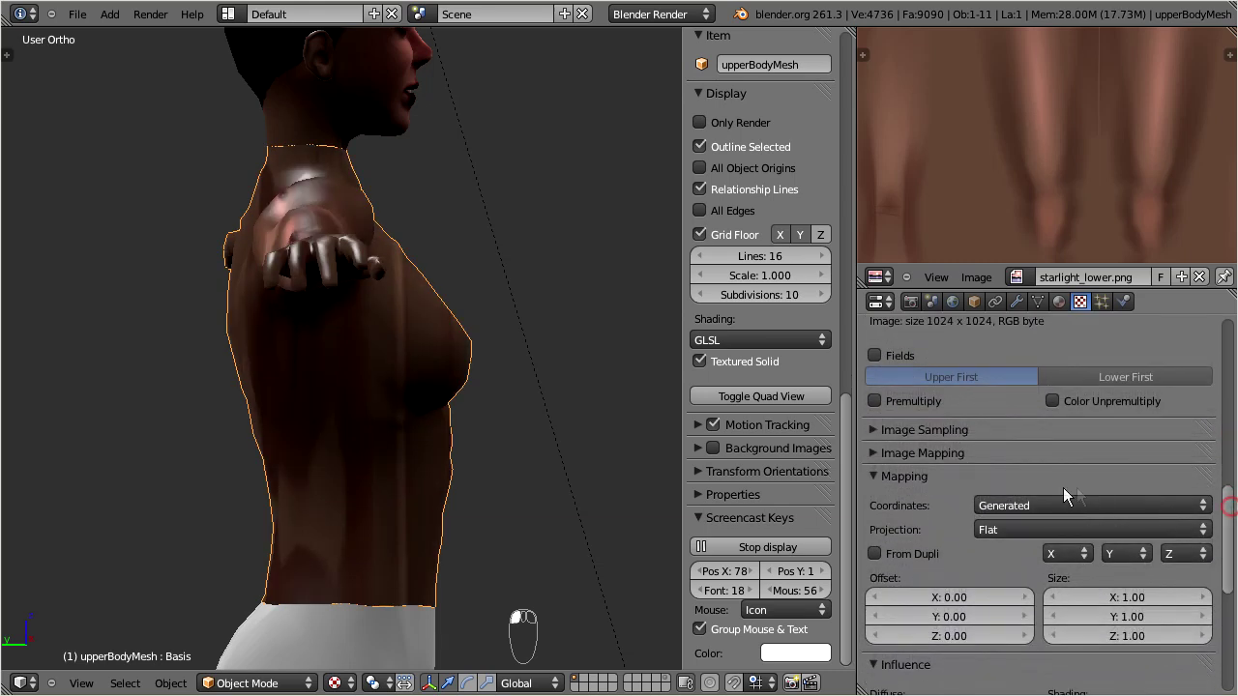
{"action": "left_click", "coordinate": [1031, 504]}
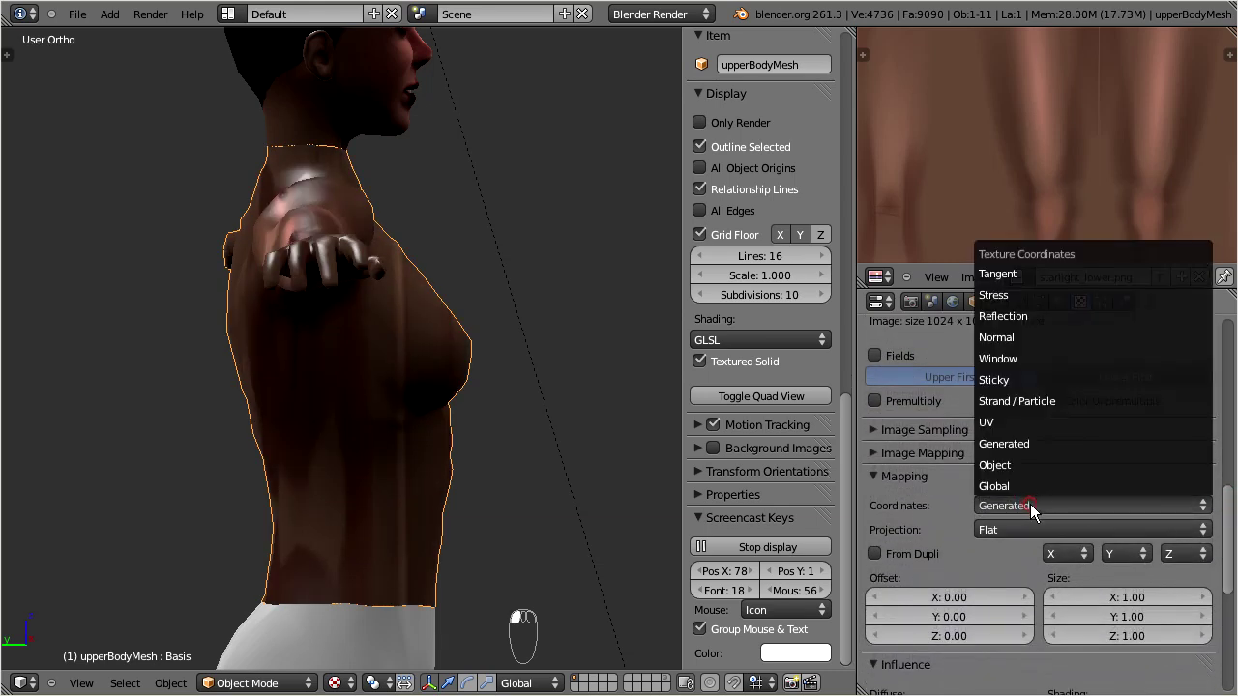
{"action": "left_click", "coordinate": [1050, 424]}
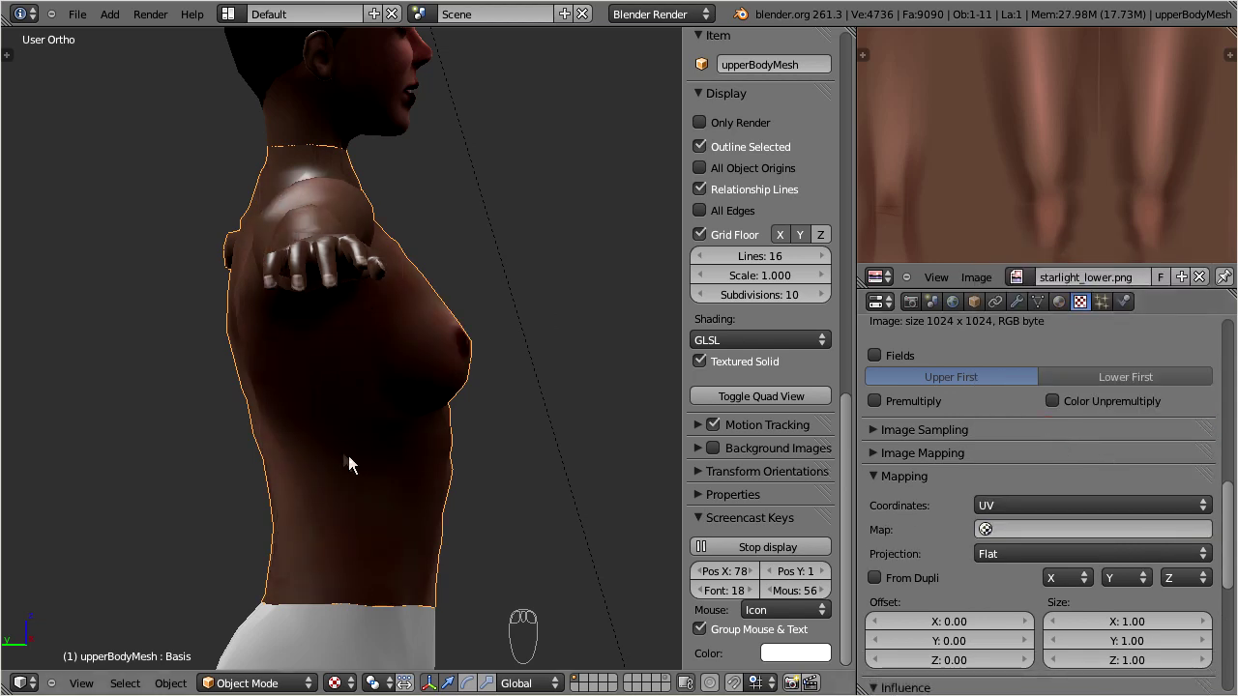
- Select the lower body mesh and give it a new material named Lower Body
{"action": "middle_click_drag", "start_coordinate": [359, 459], "coordinate": [371, 85], "text": "shift"}
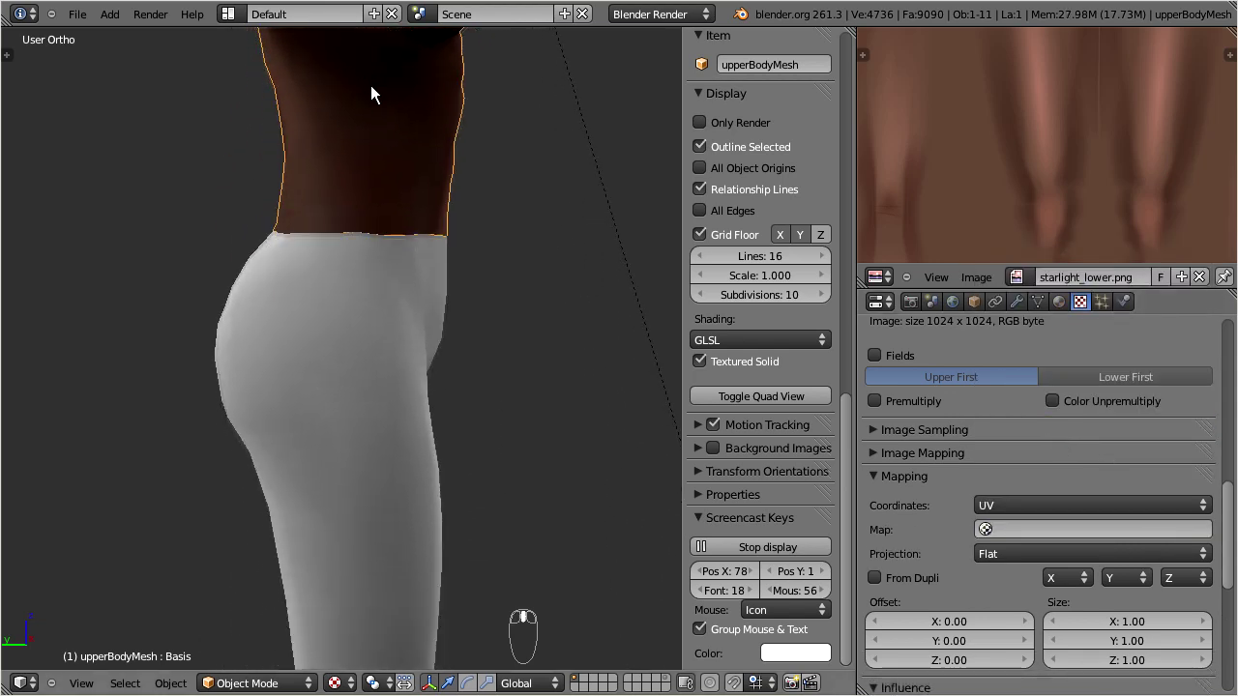
{"action": "right_click", "coordinate": [350, 346]}
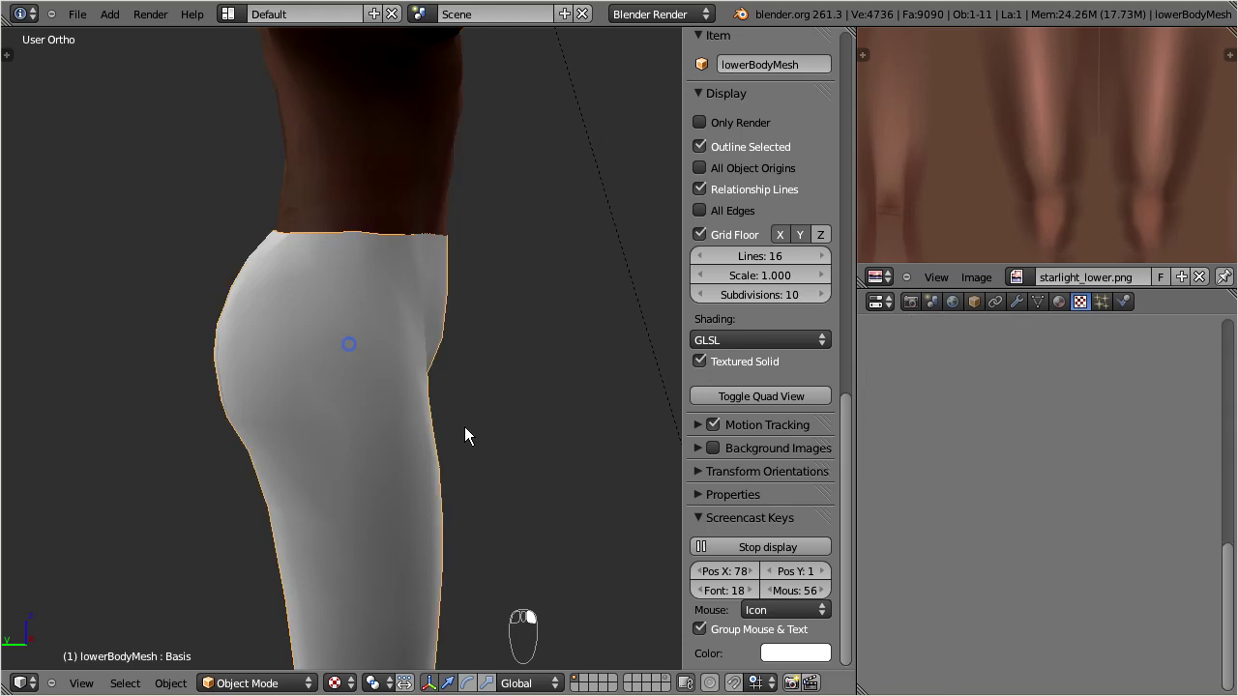
{"action": "left_click", "coordinate": [1059, 302]}
{"action": "left_click", "coordinate": [950, 430]}
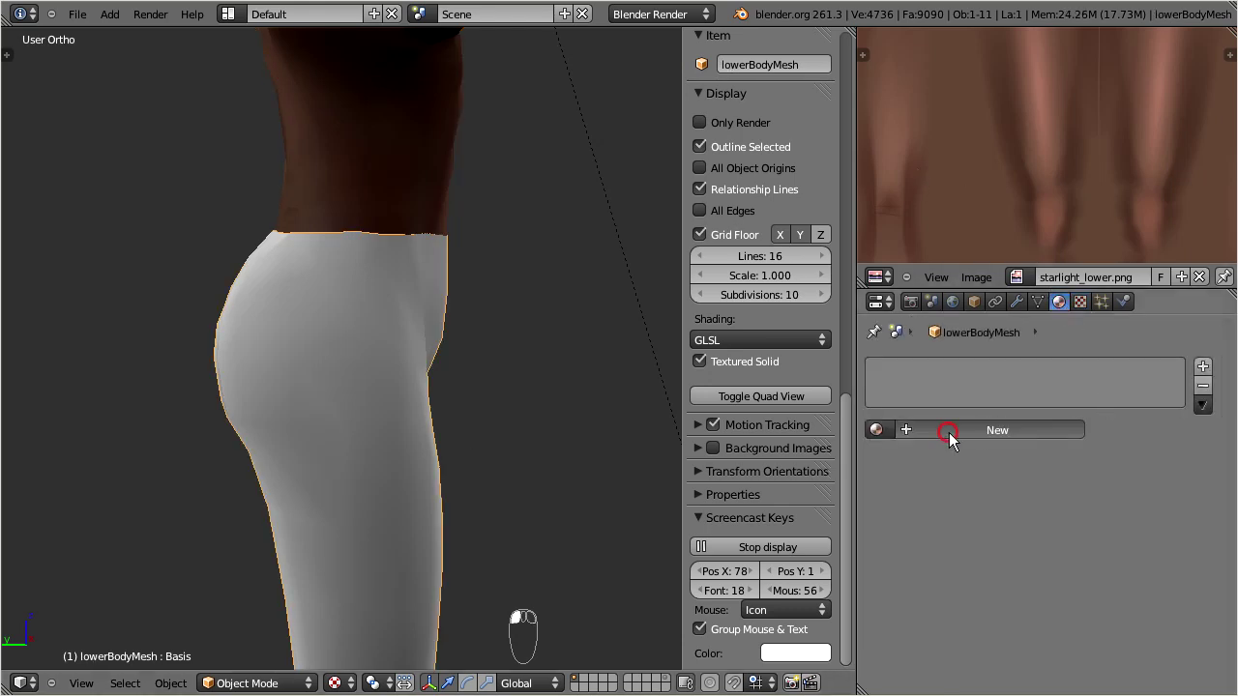
{"action": "left_click", "coordinate": [958, 430]}
{"action": "type", "text": "L"}
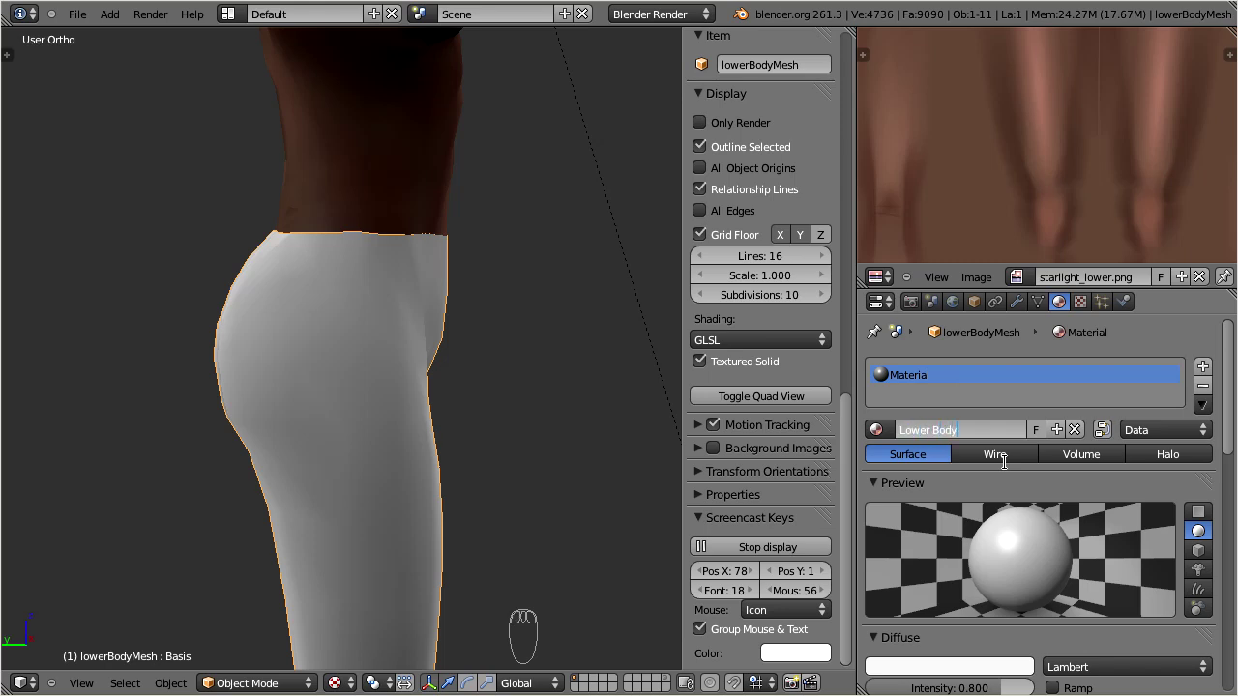
{"action": "type", "text": "ower Body"}
{"action": "key", "text": "Return"}
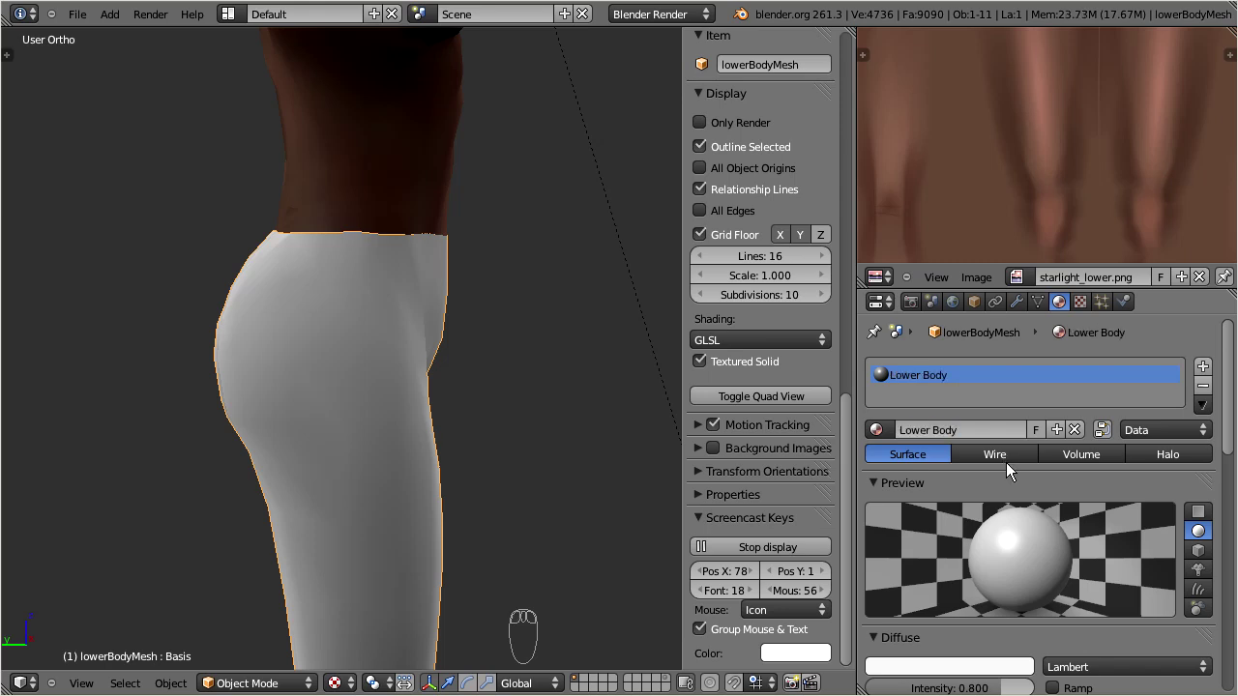
- Add a texture named Lower Body to the Lower Body material and set its type to Image or Movie
{"action": "left_click", "coordinate": [1085, 302]}
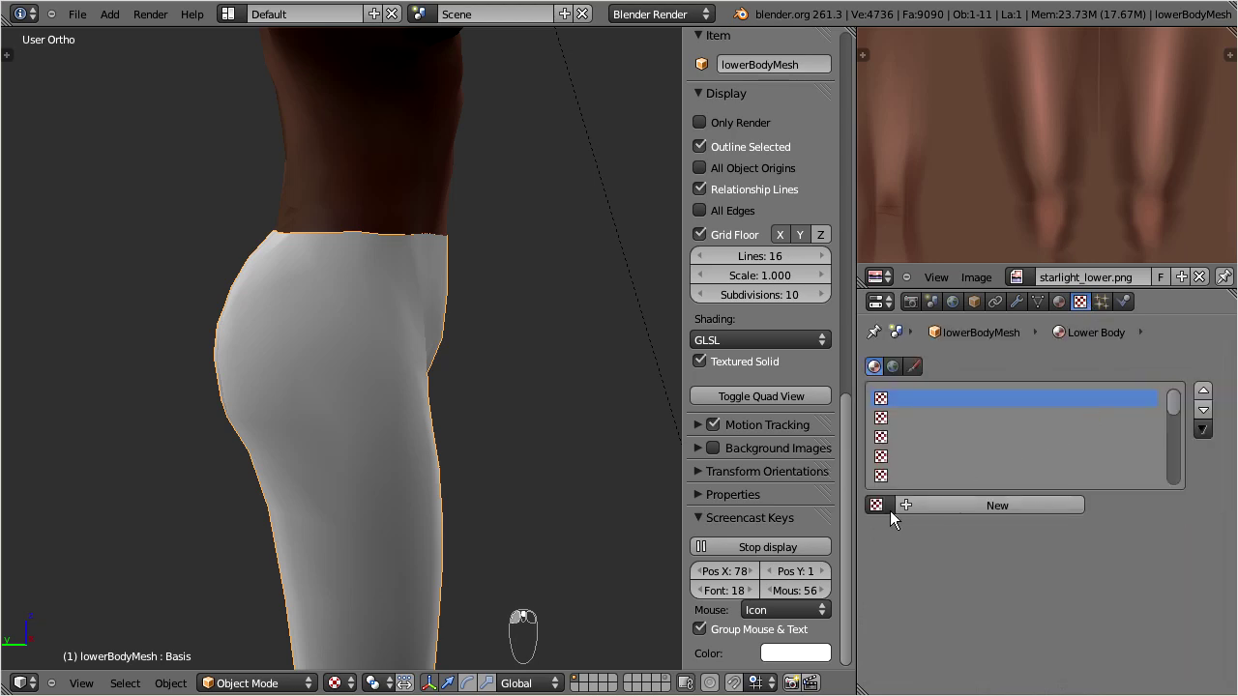
{"action": "left_click", "coordinate": [943, 506]}
{"action": "left_click", "coordinate": [957, 505]}
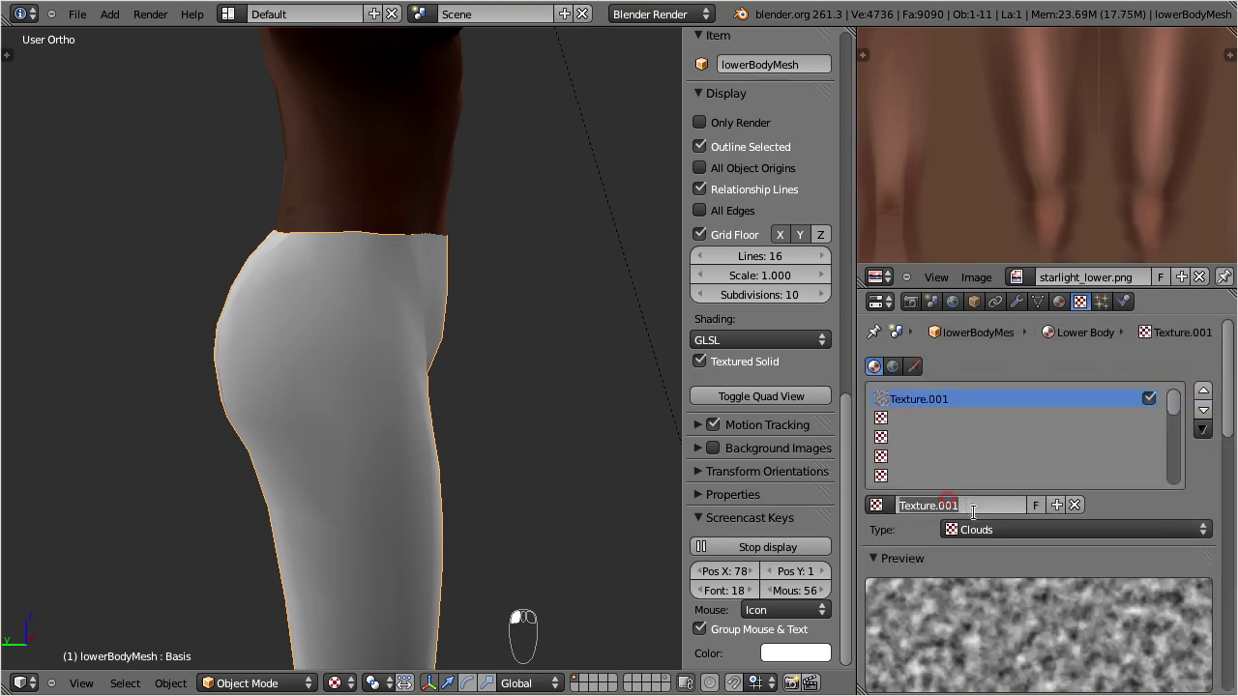
{"action": "type", "text": "Lower Body"}
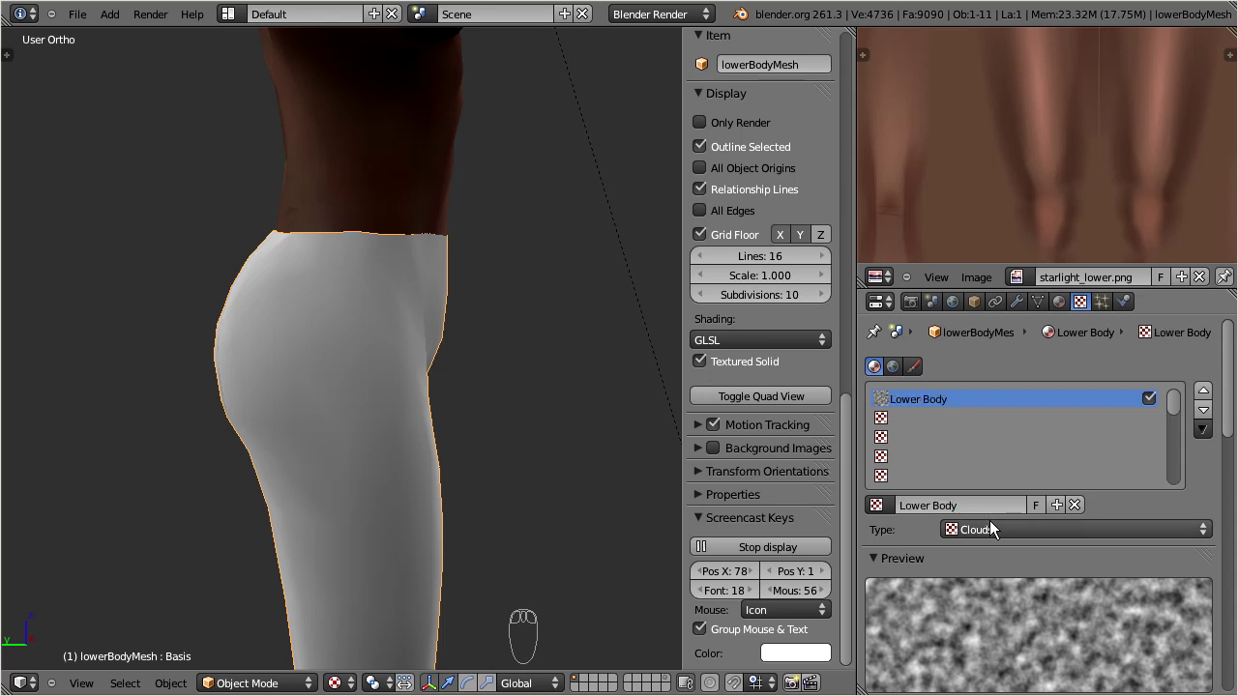
{"action": "left_click", "coordinate": [956, 531]}
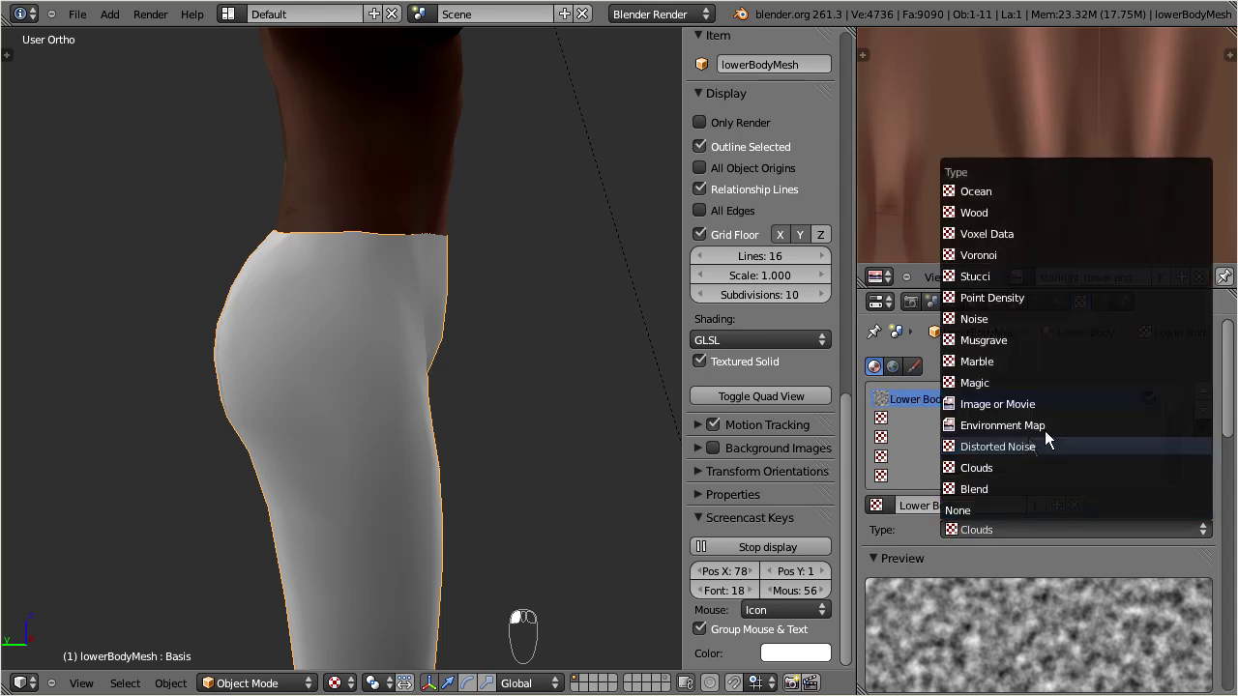
{"action": "left_click", "coordinate": [1069, 406]}
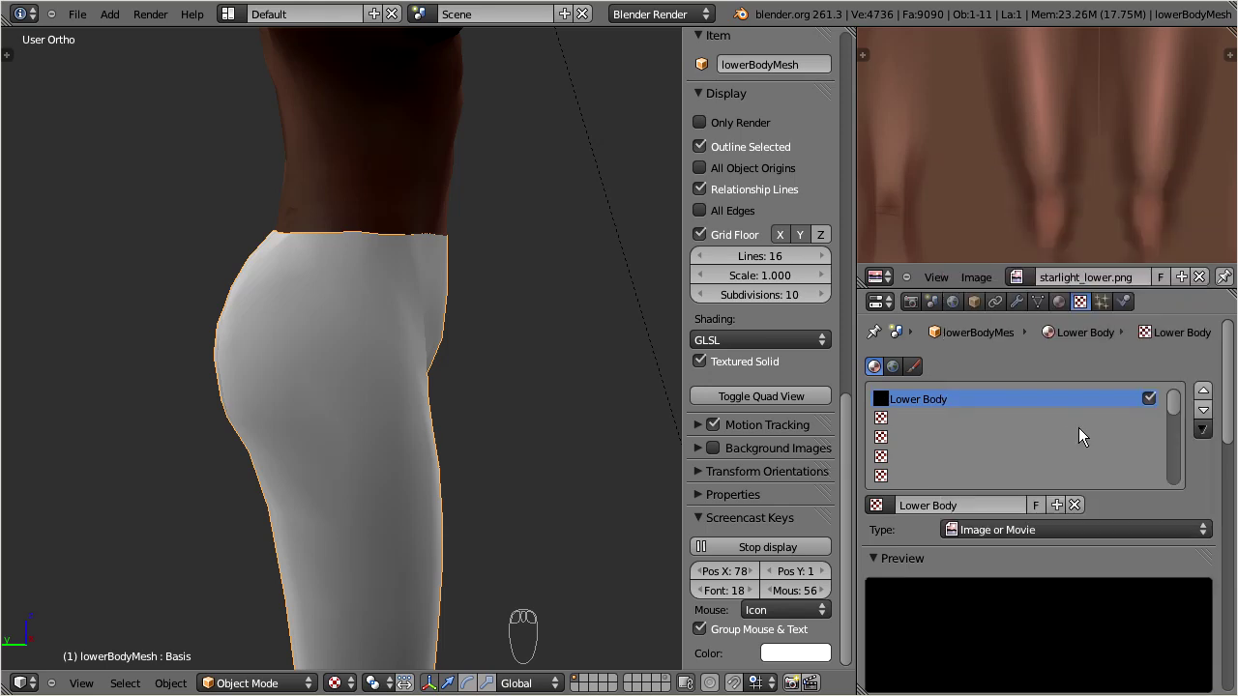
- Set the Lower Body texture's mapping coordinates to UV and assign the already loaded starlight_lower.png to it
{"action": "left_click", "coordinate": [1230, 377]}
{"action": "left_click_drag", "start_coordinate": [1229, 376], "coordinate": [1230, 531]}
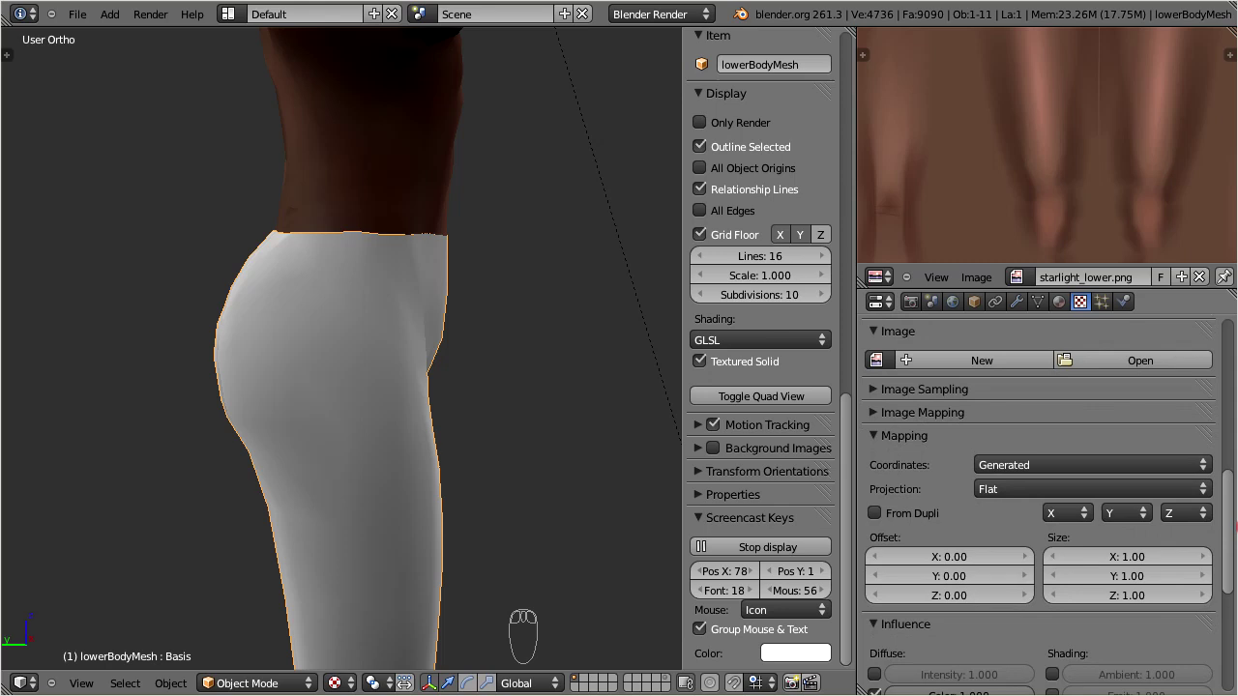
{"action": "left_click", "coordinate": [1154, 458]}
{"action": "left_click", "coordinate": [1105, 384]}
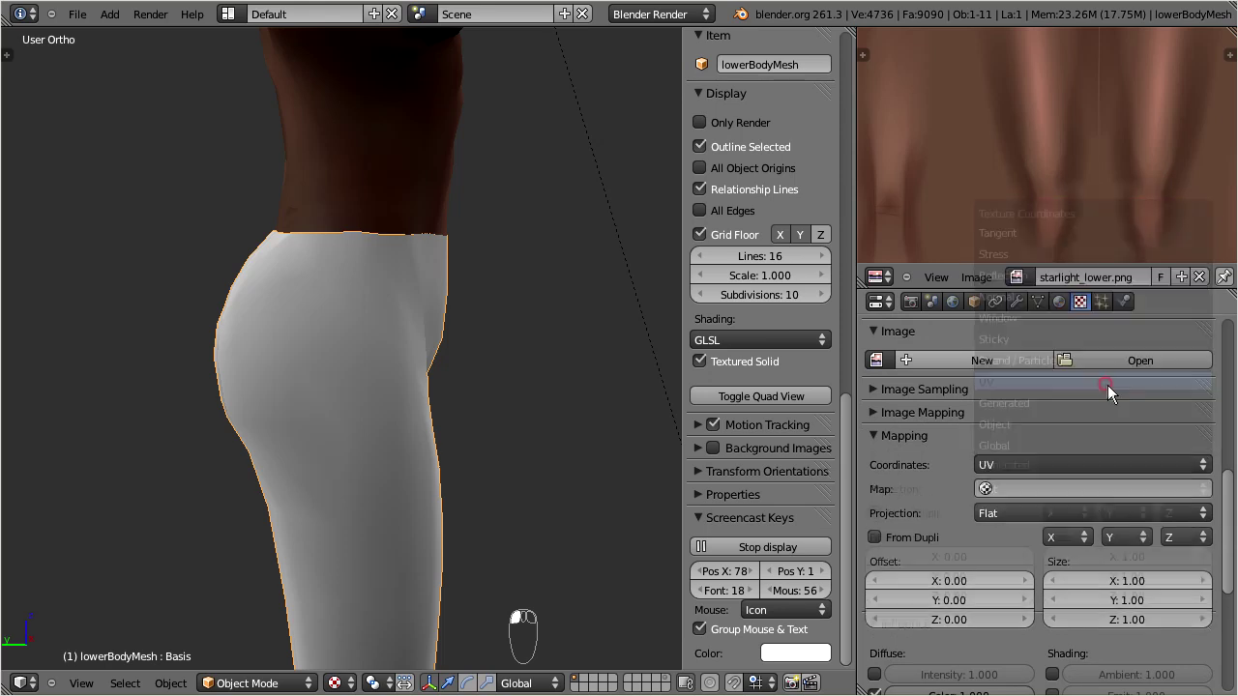
{"action": "left_click", "coordinate": [876, 360]}
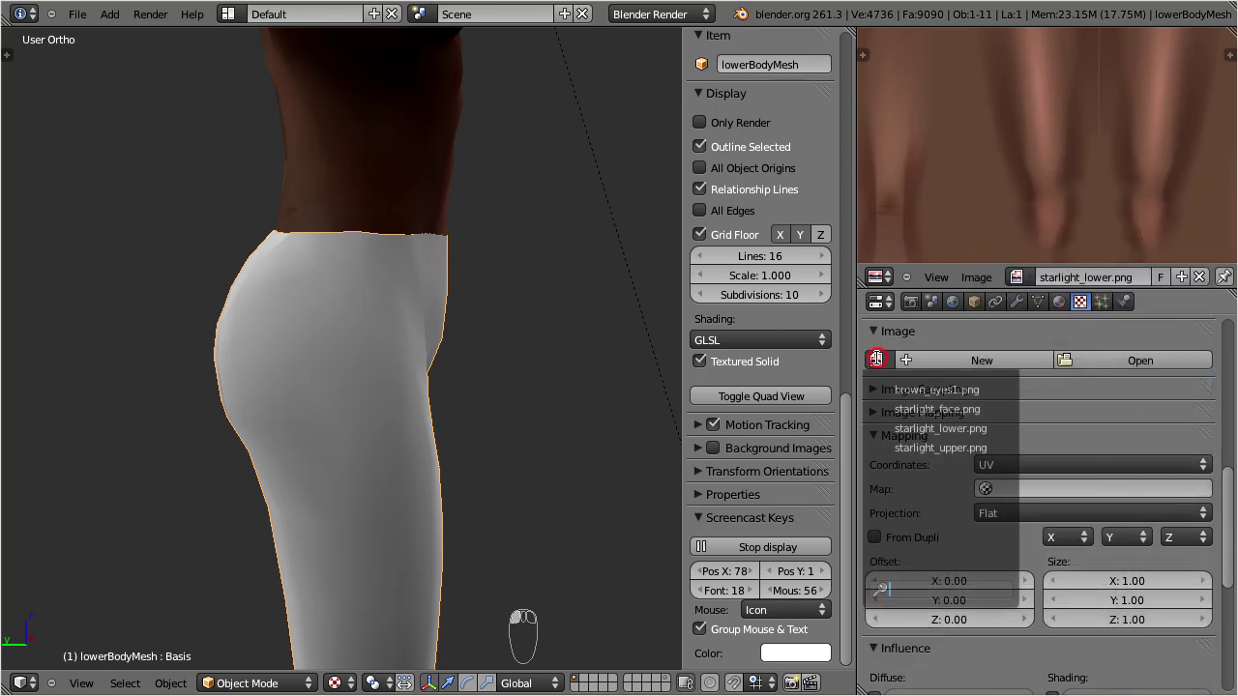
{"action": "left_click", "coordinate": [887, 428]}
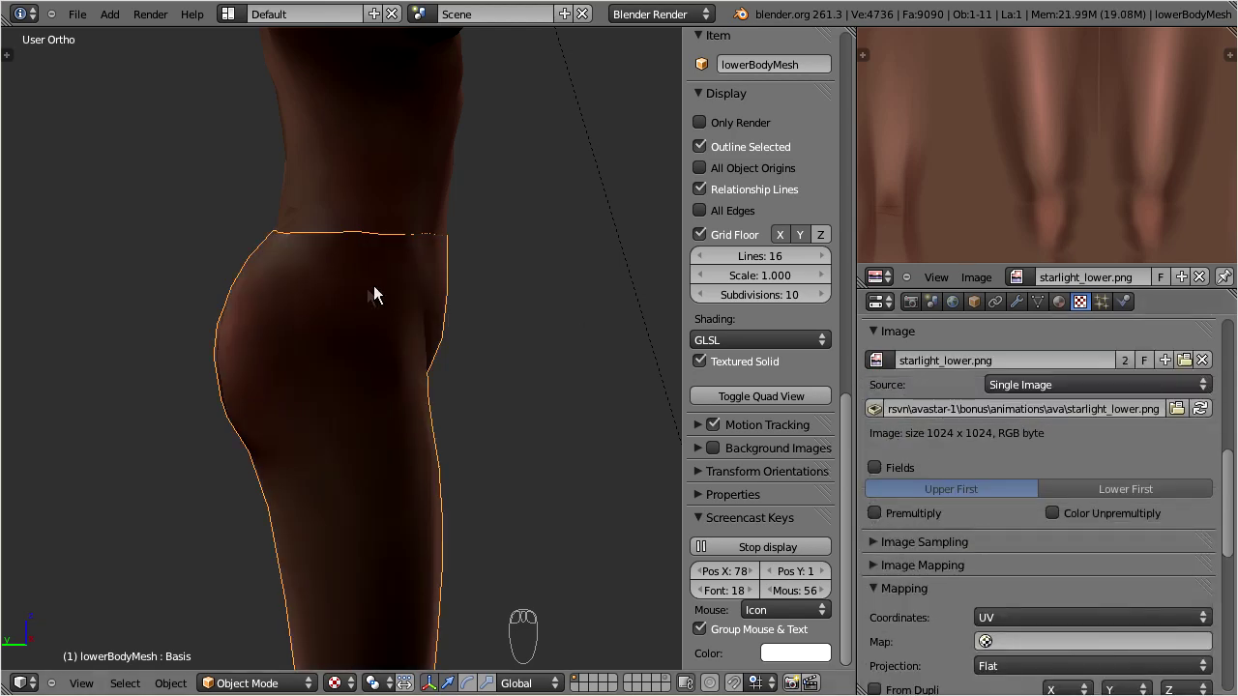
- Select the upper body mesh and choose the empty texture slot directly below its Upper Body texture
{"action": "scroll", "coordinate": [377, 279], "scroll_direction": "down", "scroll_amount": 3}
{"action": "middle_click_drag", "start_coordinate": [377, 276], "coordinate": [396, 491], "text": "shift"}
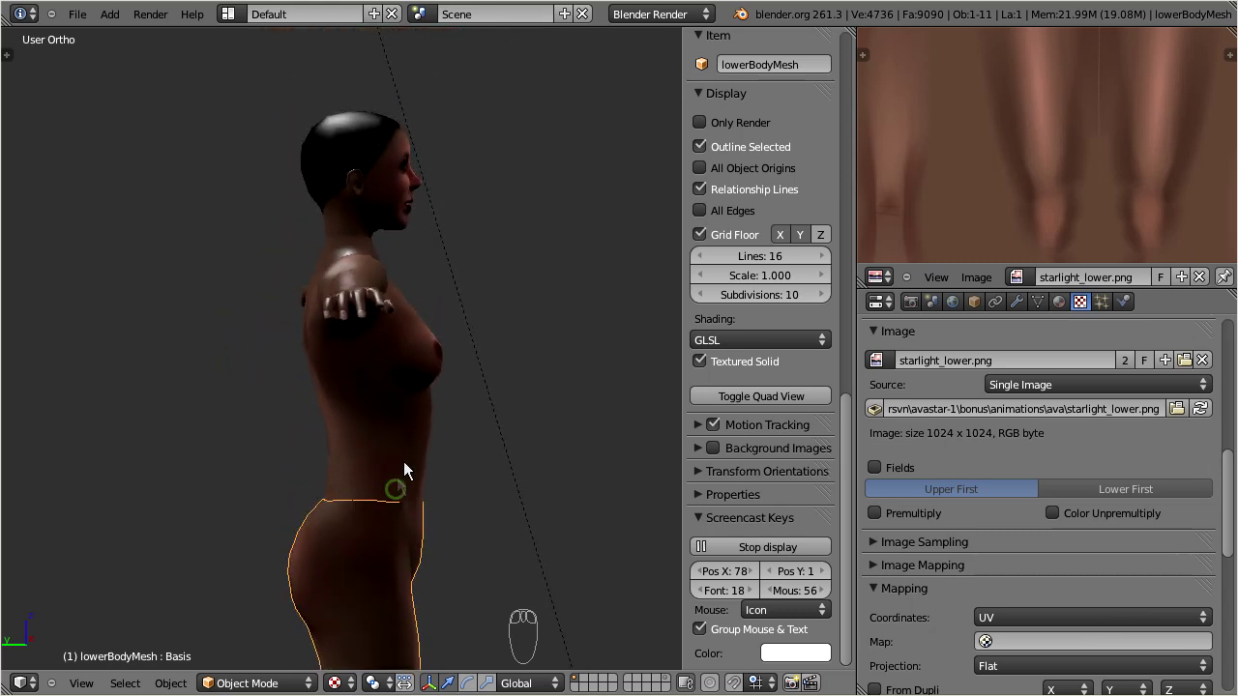
{"action": "scroll", "coordinate": [571, 392], "scroll_direction": "up", "scroll_amount": 2}
{"action": "scroll", "coordinate": [571, 391], "scroll_direction": "up", "scroll_amount": 1}
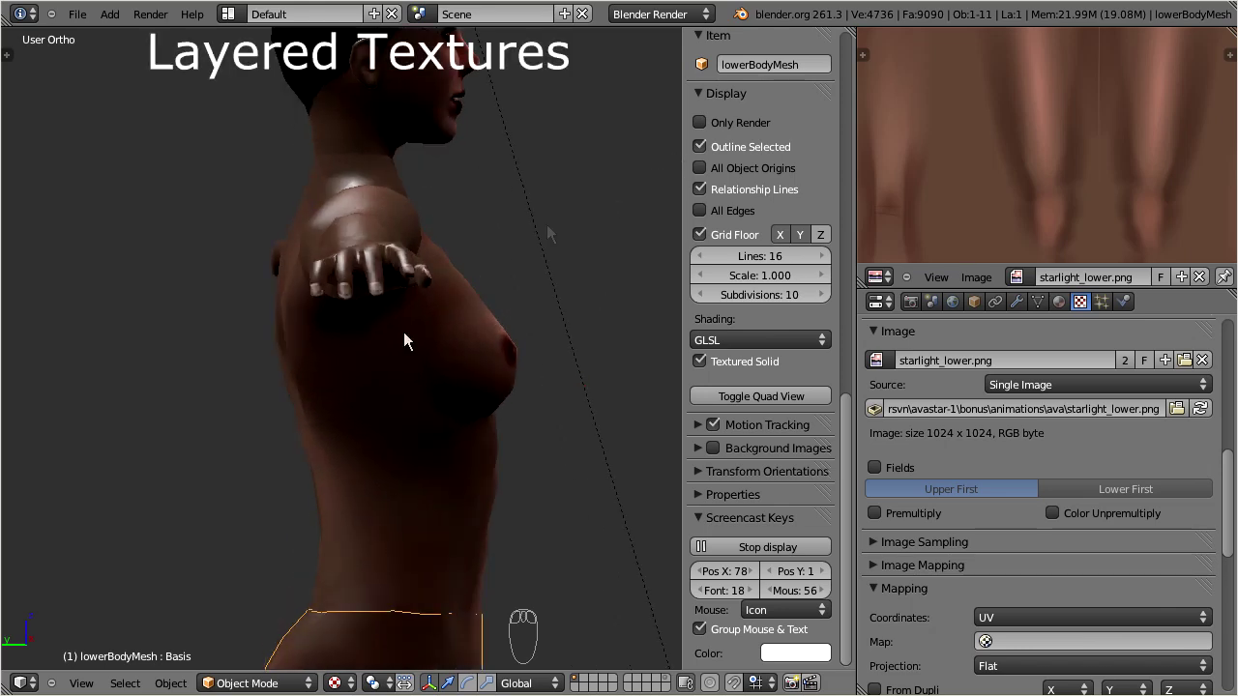
{"action": "right_click", "coordinate": [382, 376]}
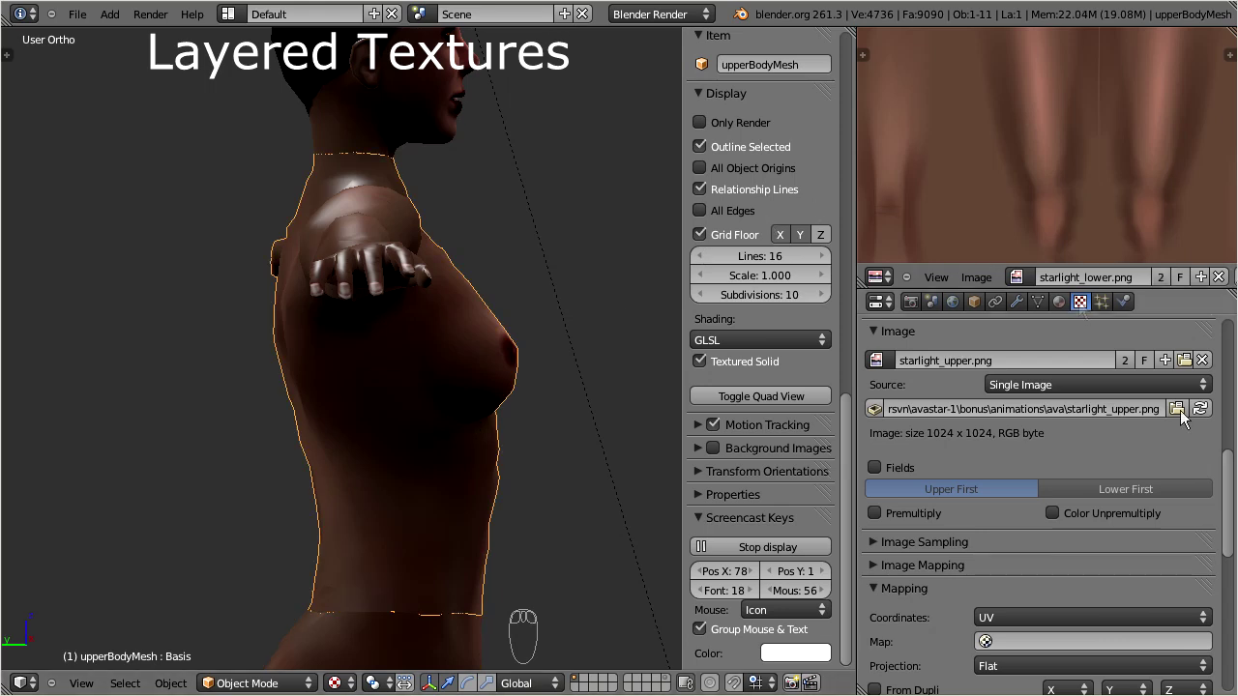
{"action": "scroll", "coordinate": [1040, 435], "scroll_direction": "up", "scroll_amount": 6}
{"action": "scroll", "coordinate": [1009, 383], "scroll_direction": "up", "scroll_amount": 1}
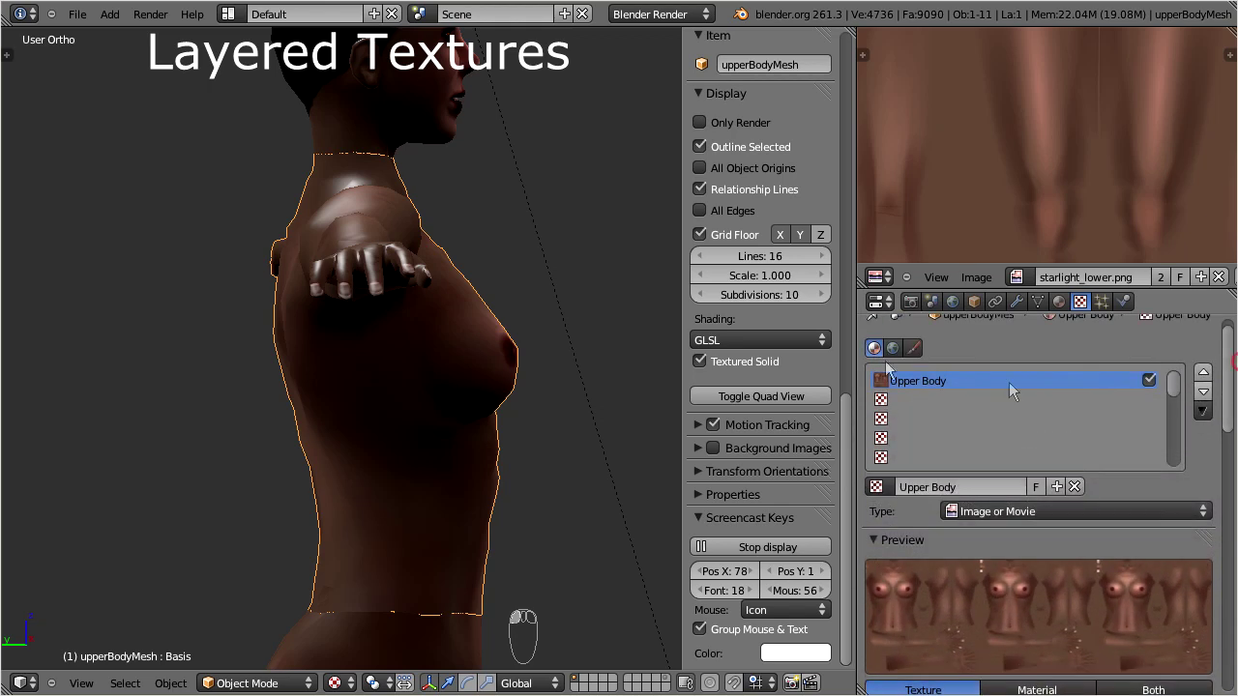
{"action": "left_click", "coordinate": [910, 399]}
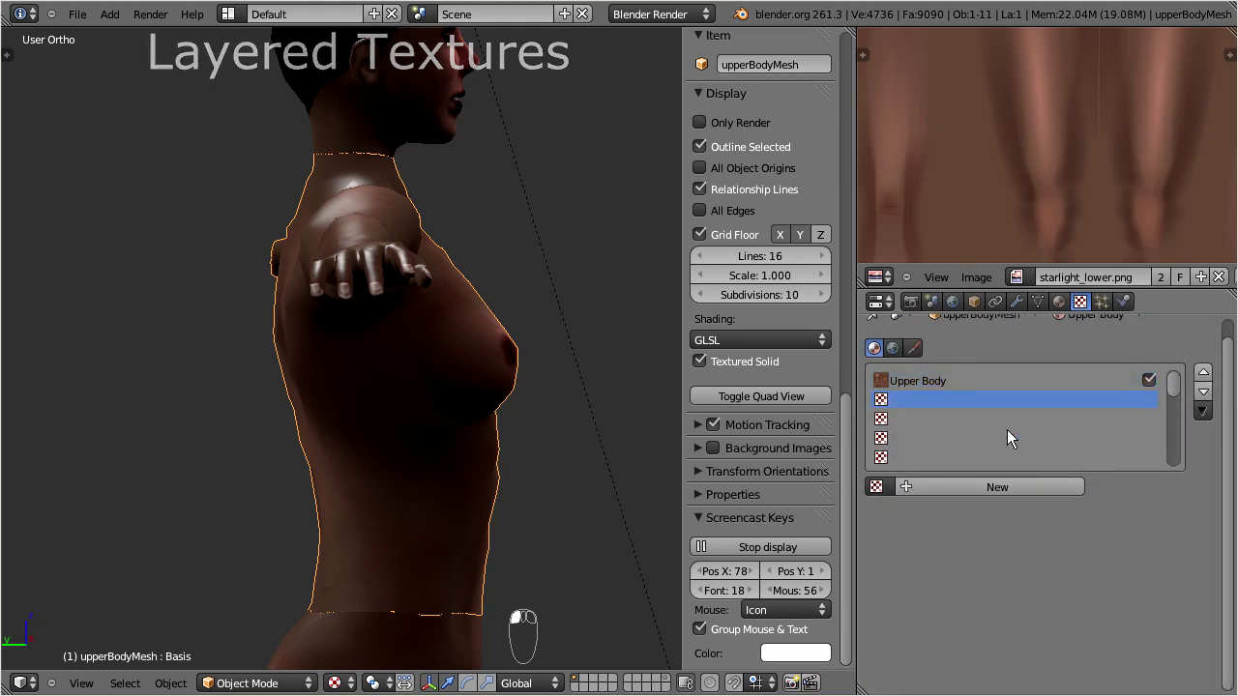
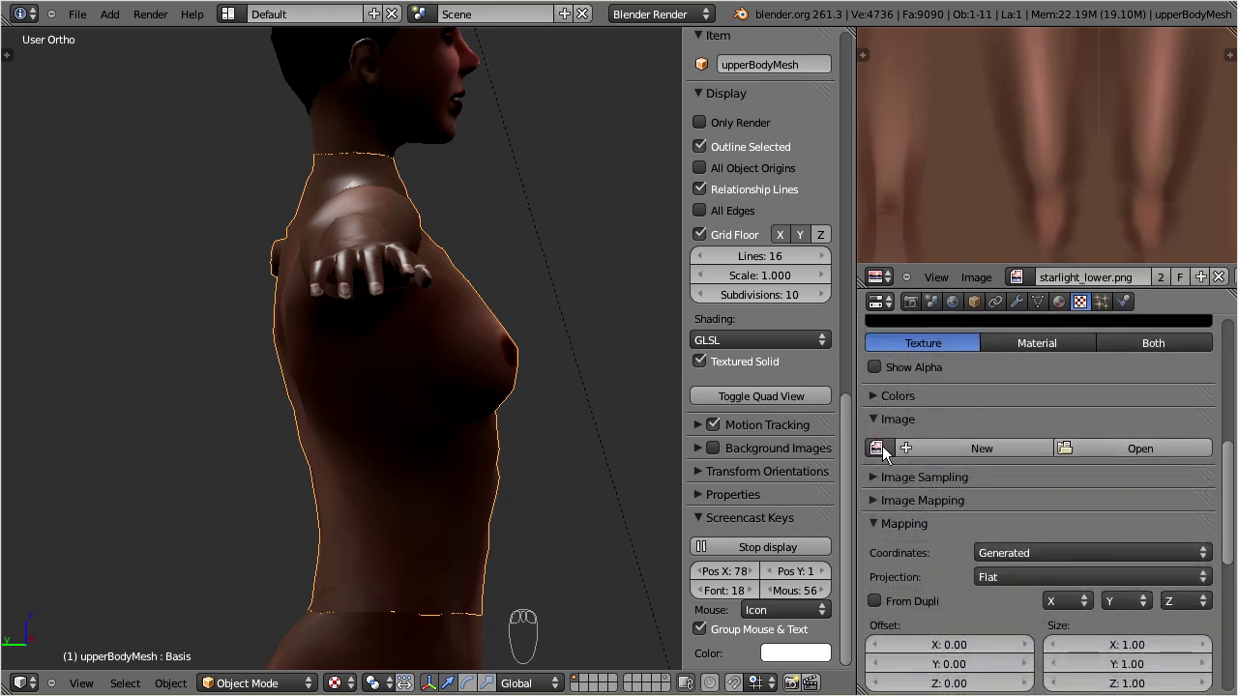
- Load SL-Avatar-Top-Suit.png from the ava folder as the image of the upper body's second texture
{"action": "left_click", "coordinate": [1128, 448]}
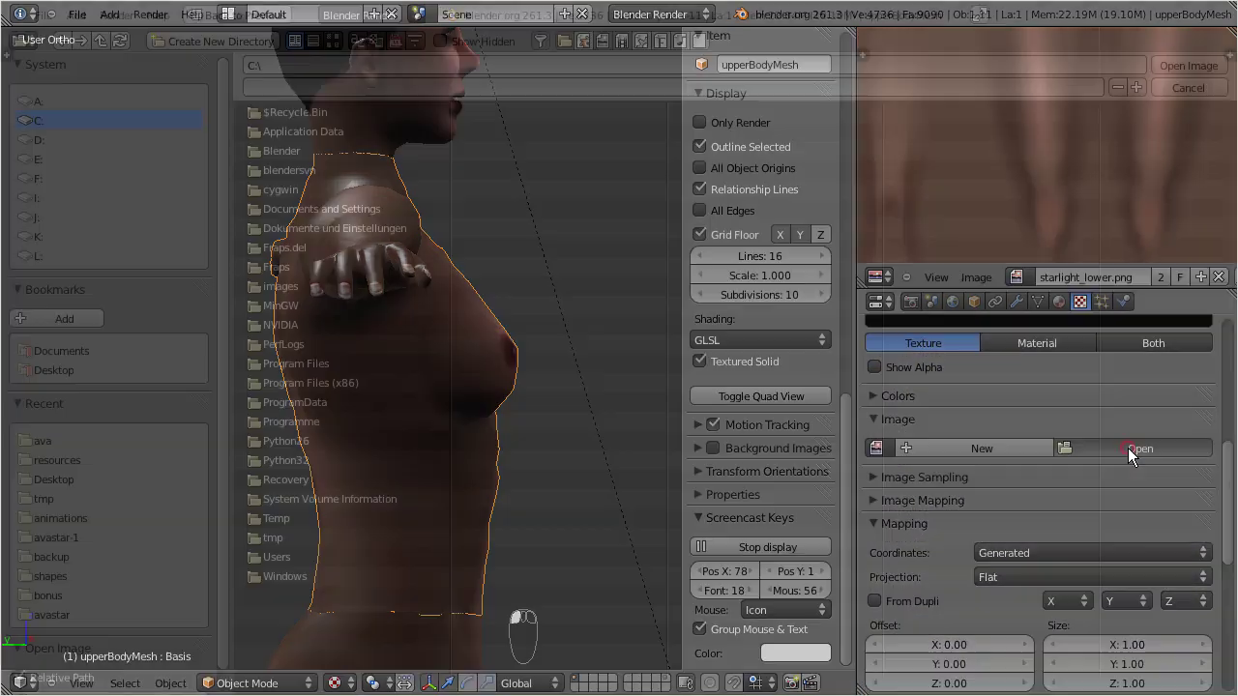
{"action": "left_click", "coordinate": [46, 442]}
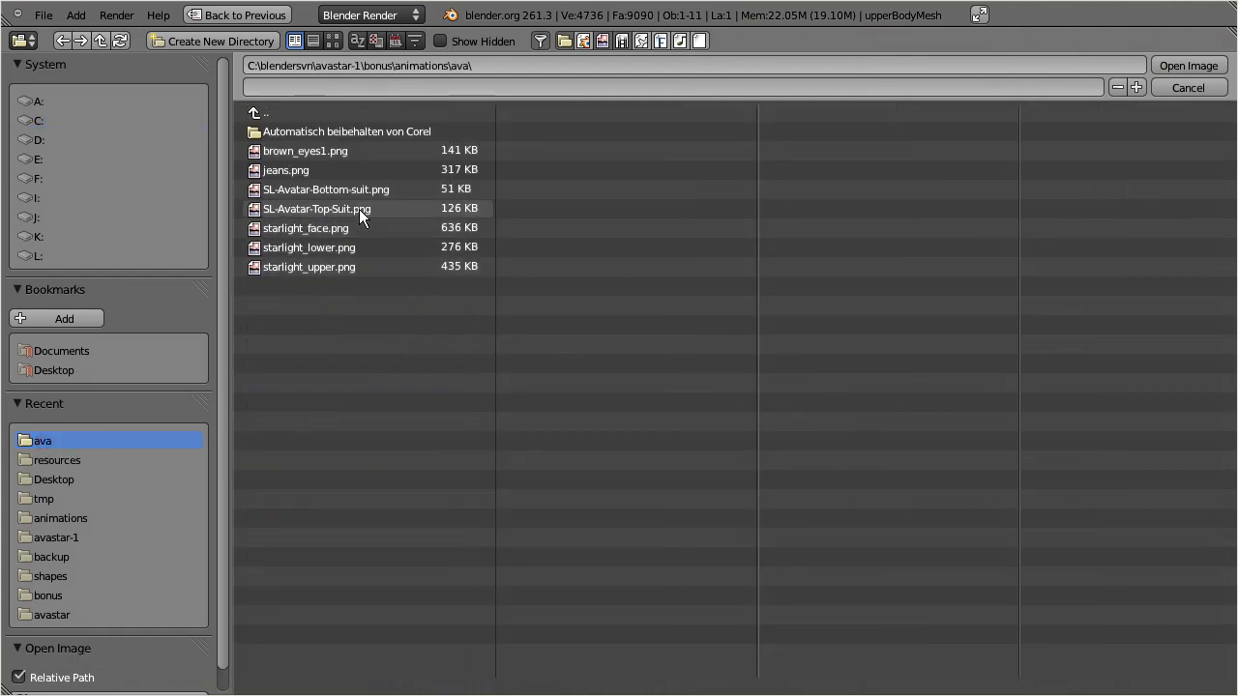
{"action": "left_click", "coordinate": [326, 212]}
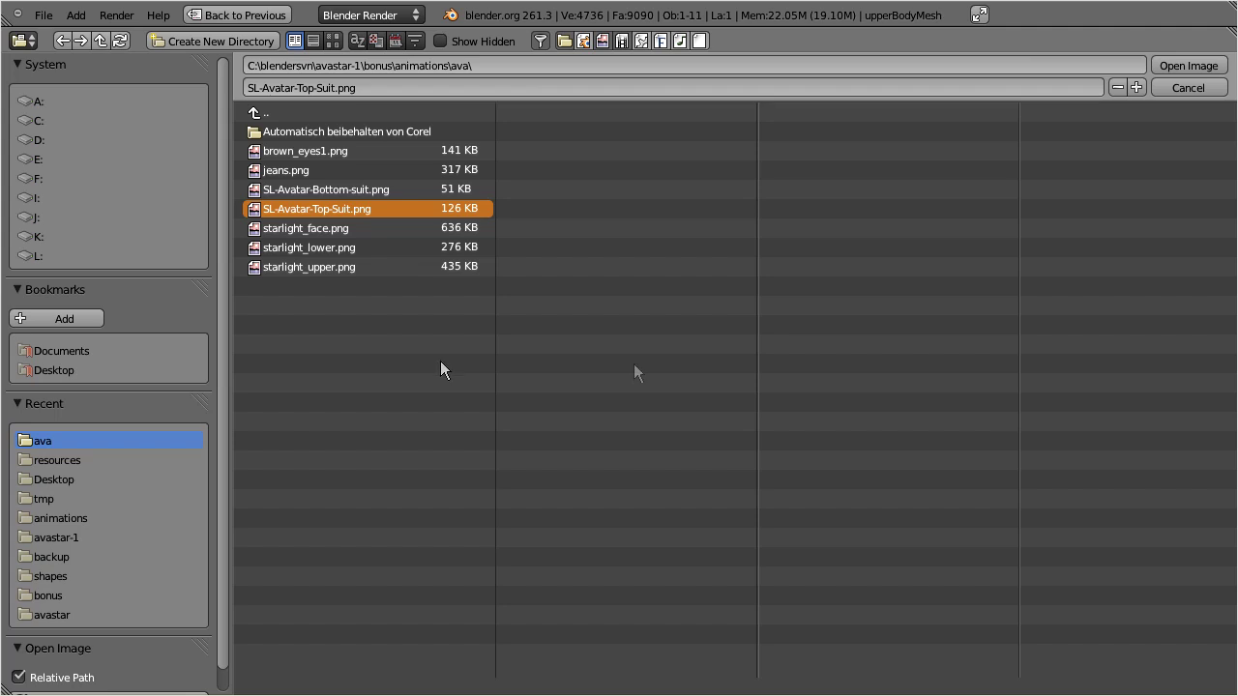
{"action": "left_click", "coordinate": [1177, 66]}
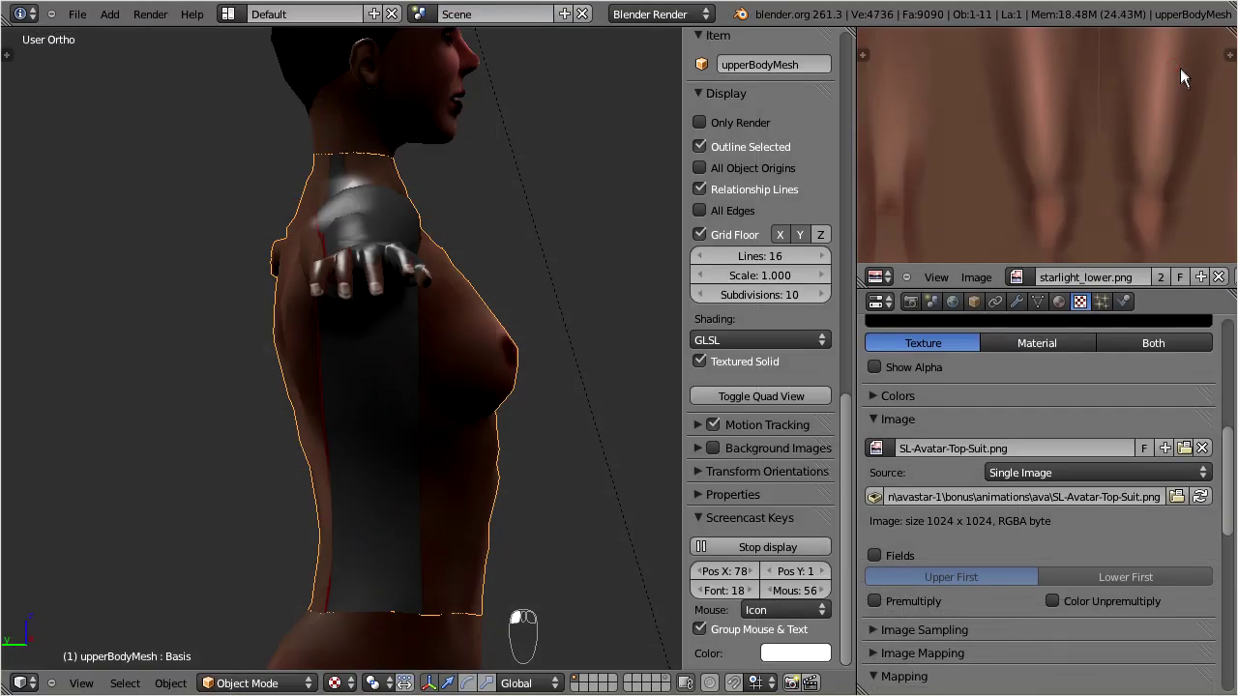
- Set the top suit texture's mapping coordinates to UV
{"action": "middle_click_drag", "start_coordinate": [387, 400], "coordinate": [423, 437]}
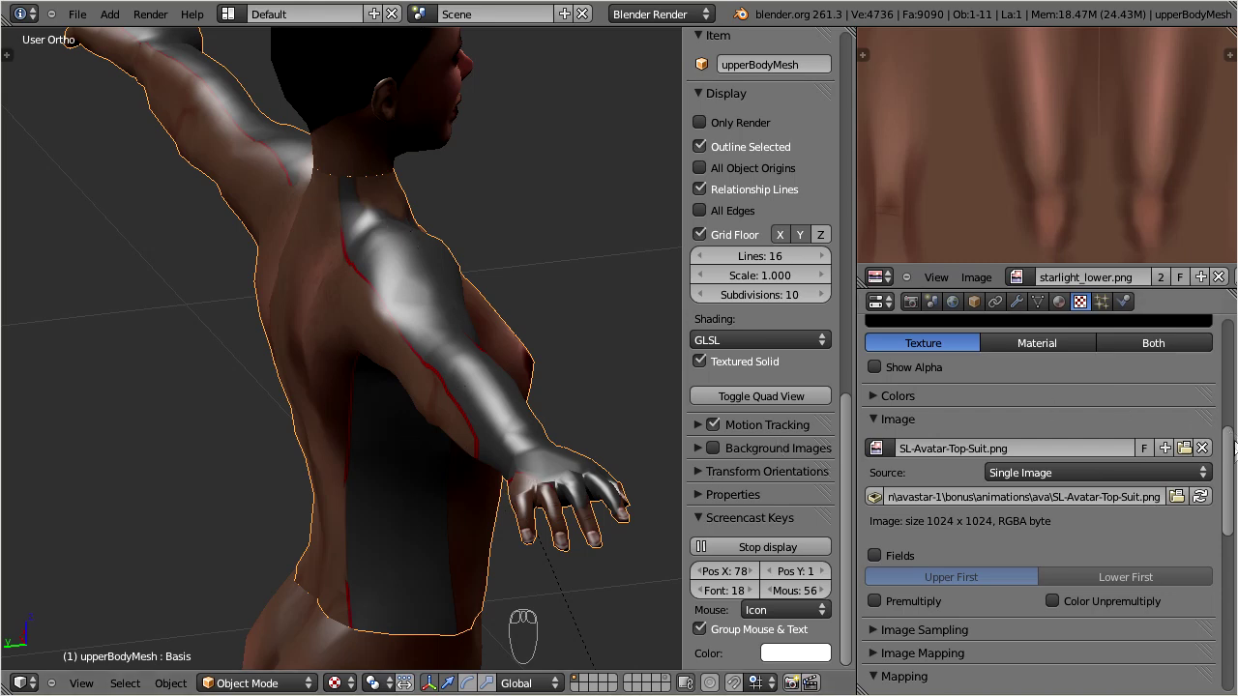
{"action": "scroll", "coordinate": [1232, 447], "scroll_direction": "down", "scroll_amount": 6}
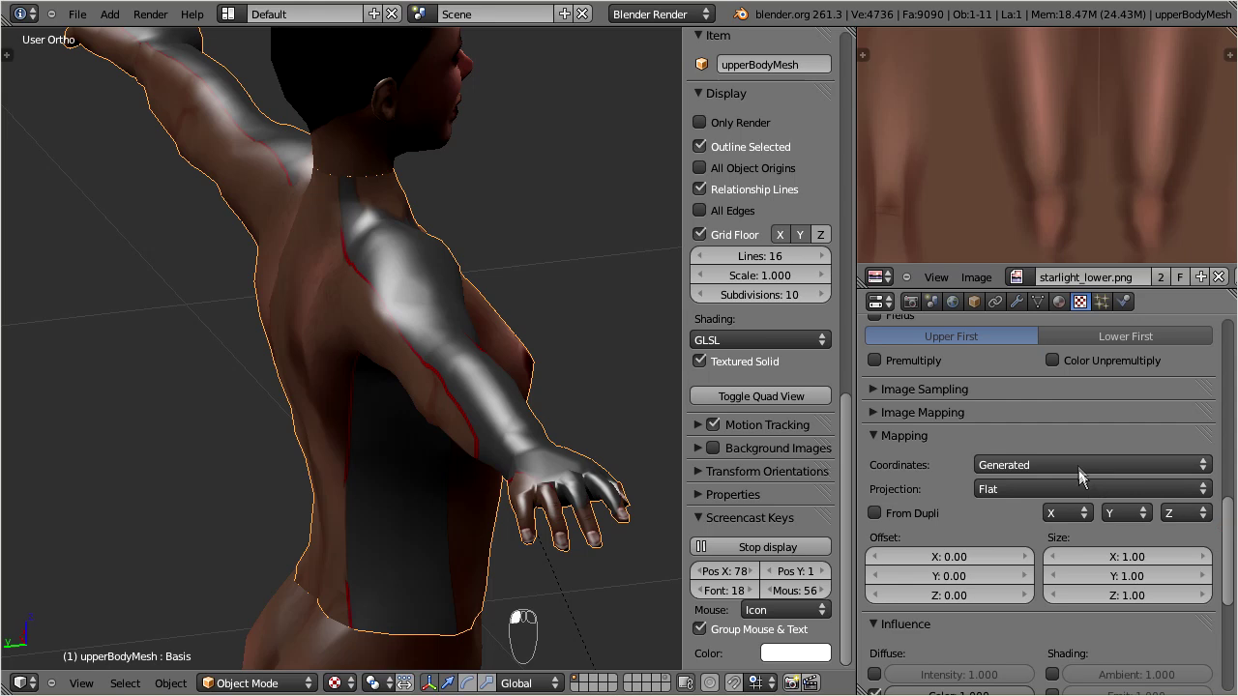
{"action": "left_click", "coordinate": [1079, 470]}
{"action": "left_click", "coordinate": [1062, 381]}
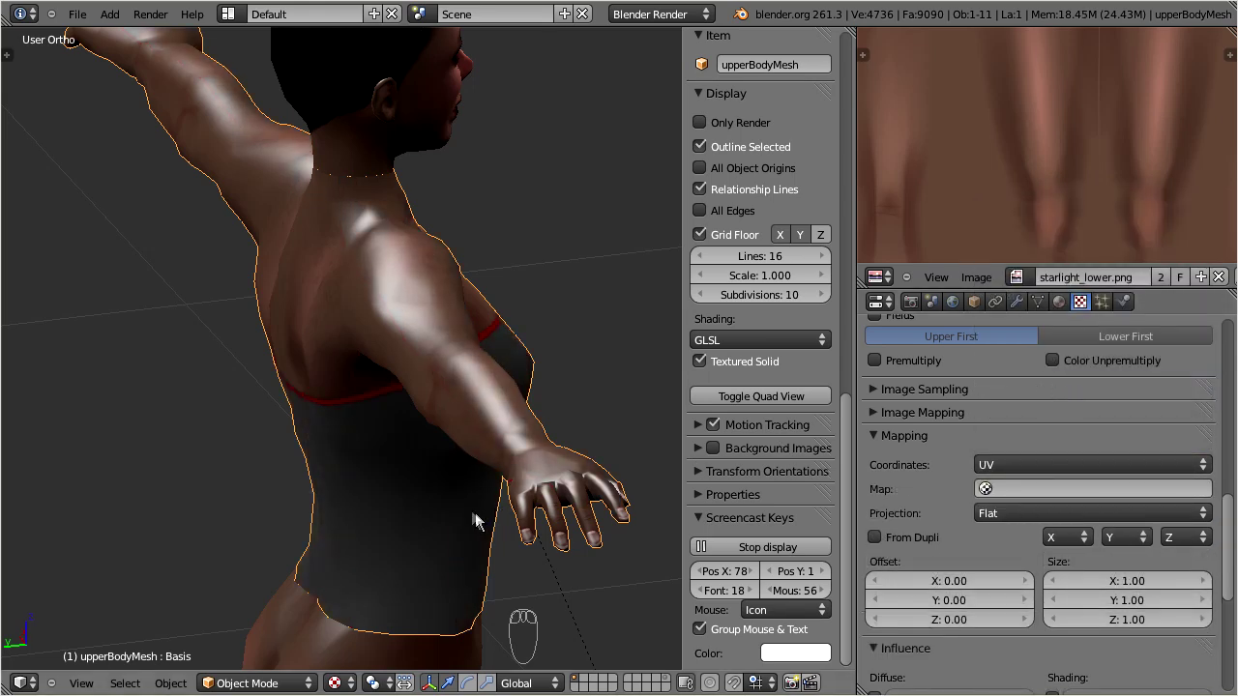
- Select the lower body mesh and add a texture named Suit Bottom in the slot below its Lower Body texture
{"action": "scroll", "coordinate": [475, 513], "scroll_direction": "down", "scroll_amount": 8, "text": "shift"}
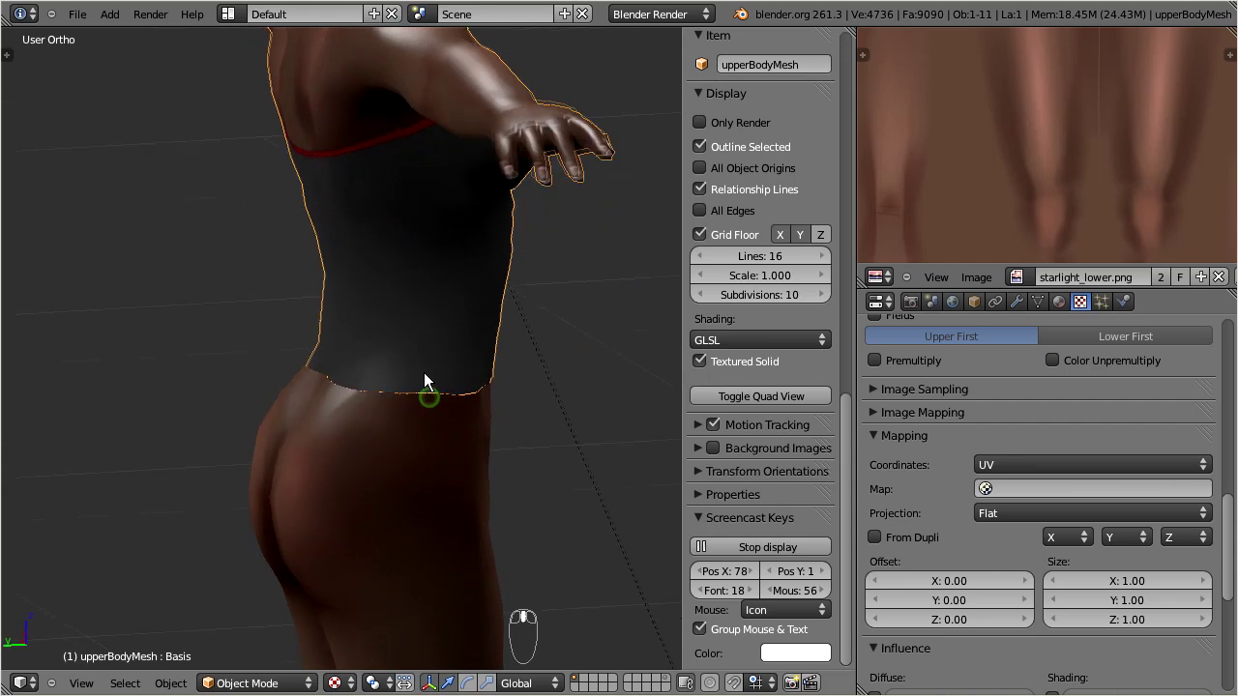
{"action": "right_click", "coordinate": [410, 475]}
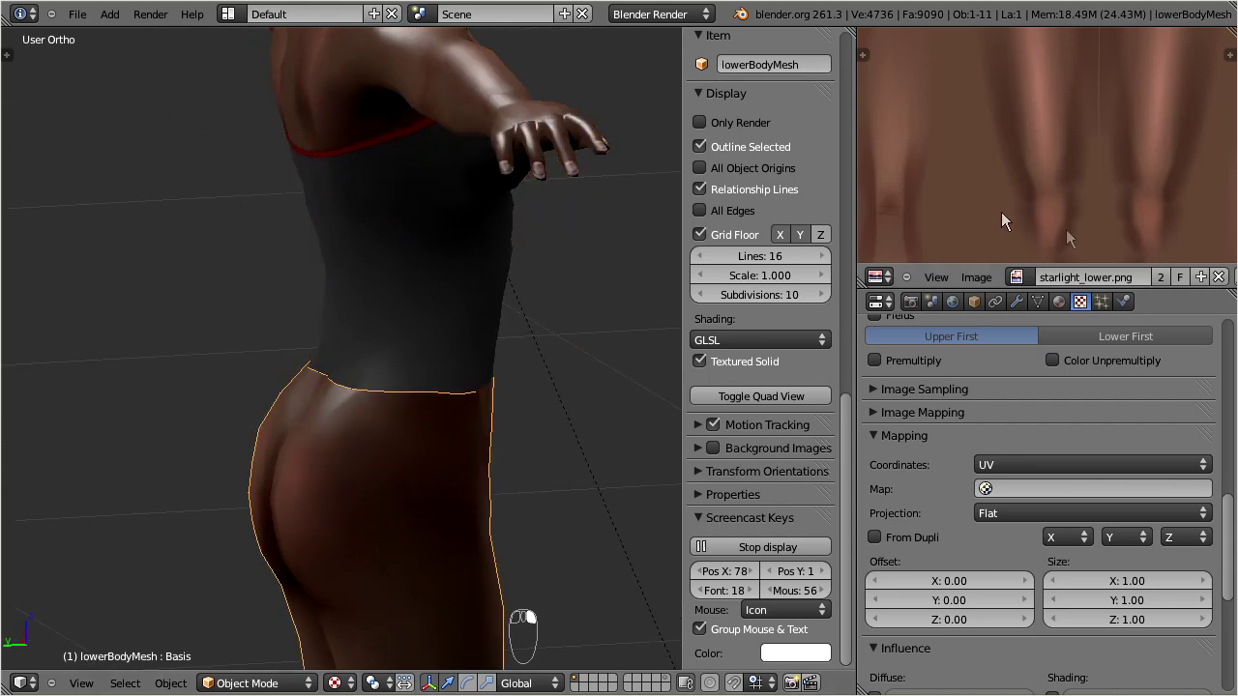
{"action": "left_click_drag", "start_coordinate": [1227, 561], "coordinate": [1230, 366]}
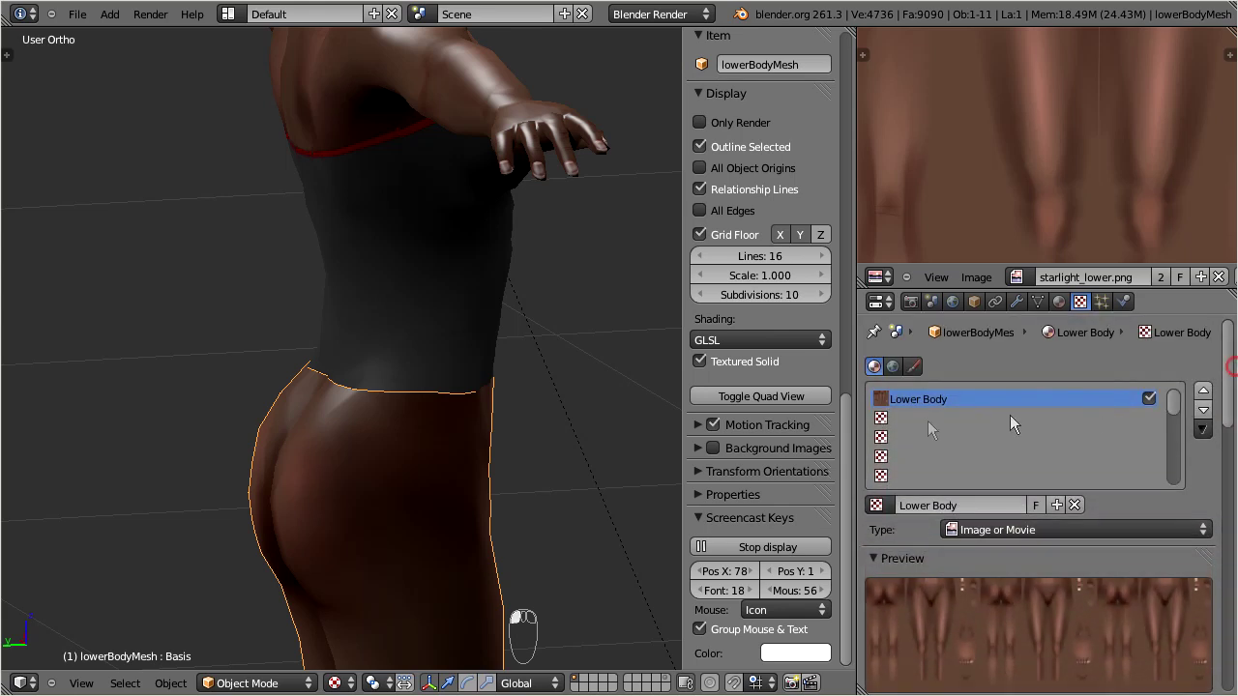
{"action": "left_click", "coordinate": [928, 418]}
{"action": "left_click", "coordinate": [983, 503]}
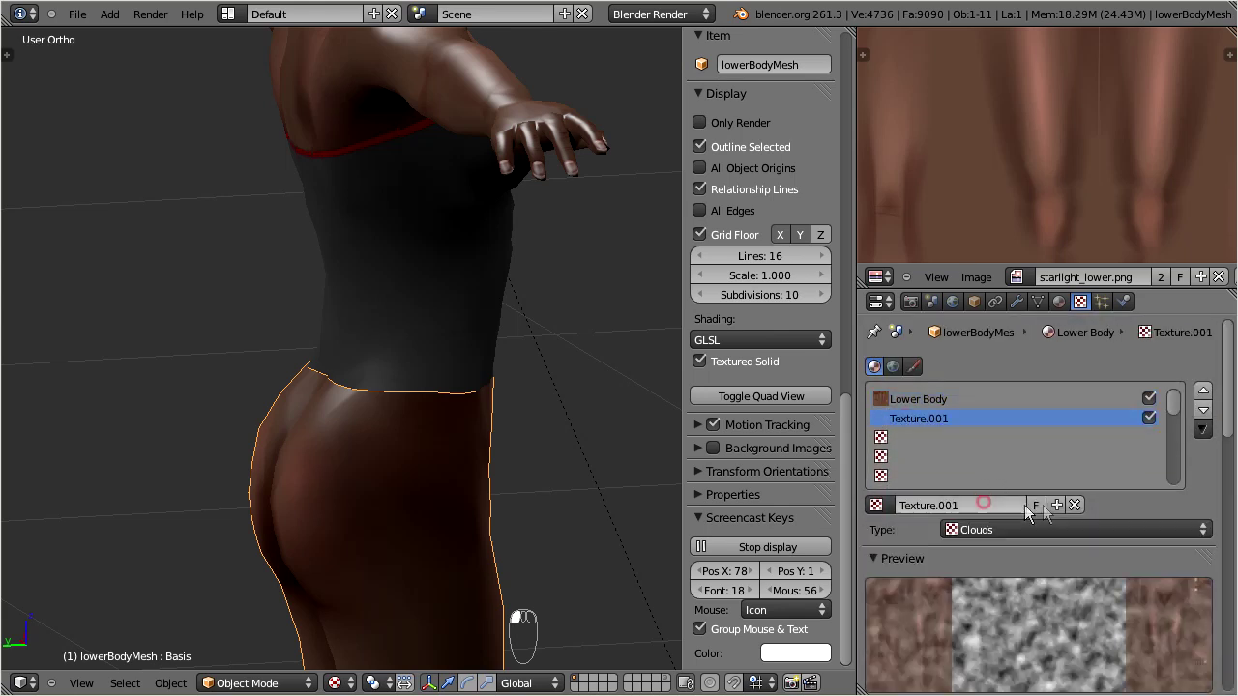
{"action": "left_click", "coordinate": [965, 505]}
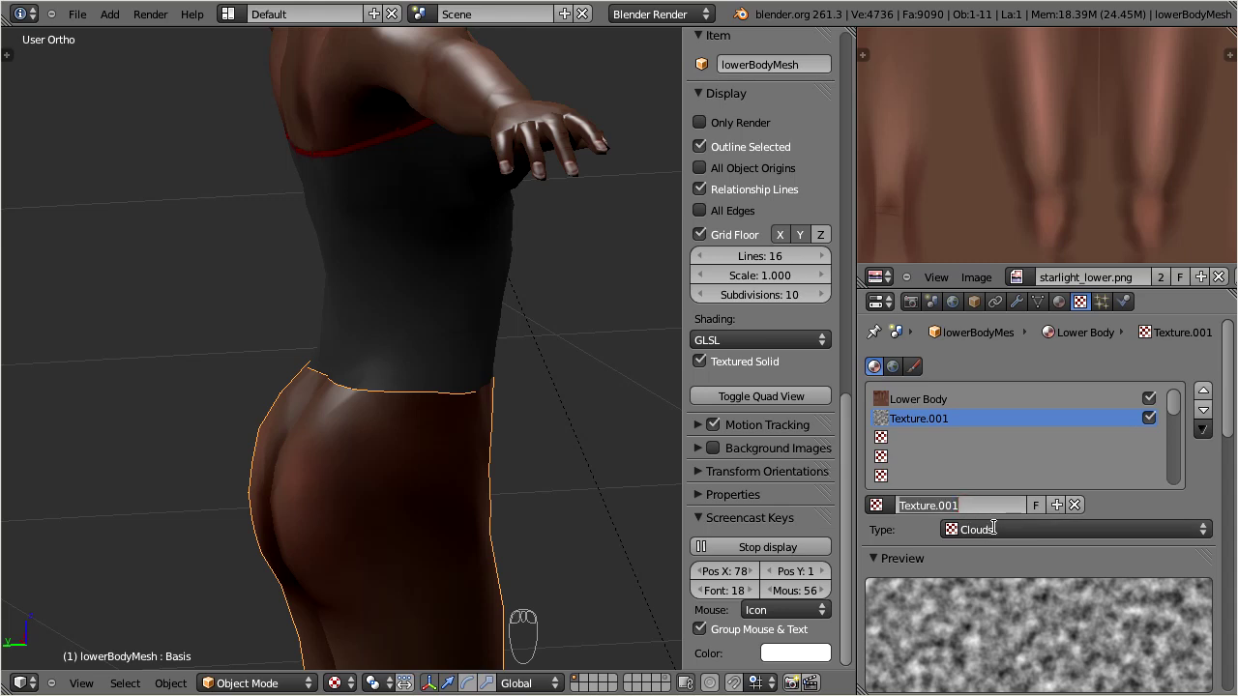
{"action": "type", "text": "S"}
{"action": "key", "text": "Return"}
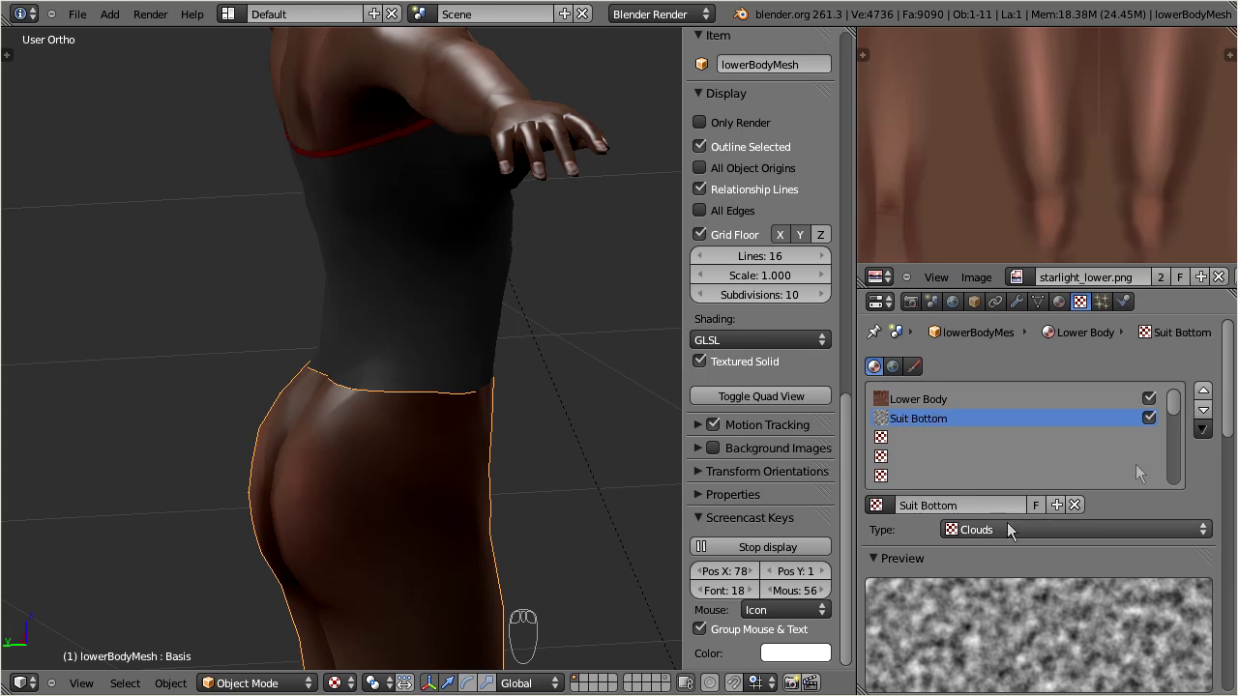
- Set the Suit Bottom texture's type to Image or Movie and its mapping coordinates to UV
{"action": "left_click", "coordinate": [1199, 529]}
{"action": "left_click", "coordinate": [1112, 404]}
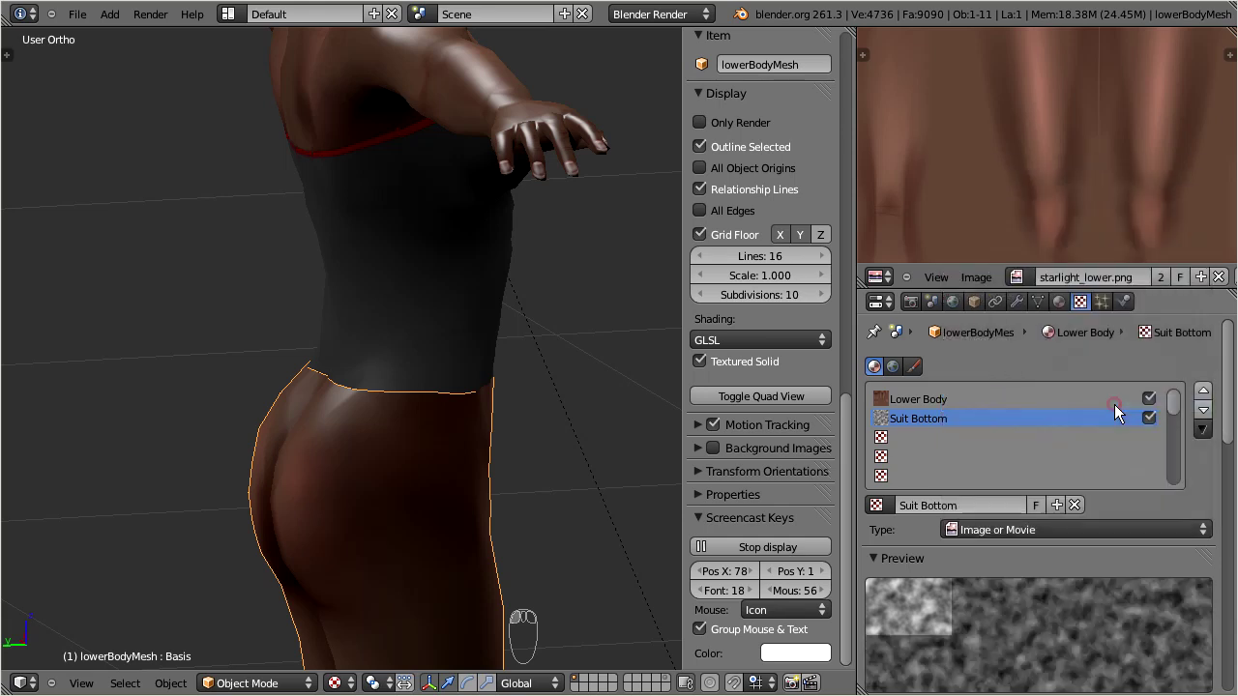
{"action": "left_click_drag", "start_coordinate": [1228, 406], "coordinate": [1234, 568]}
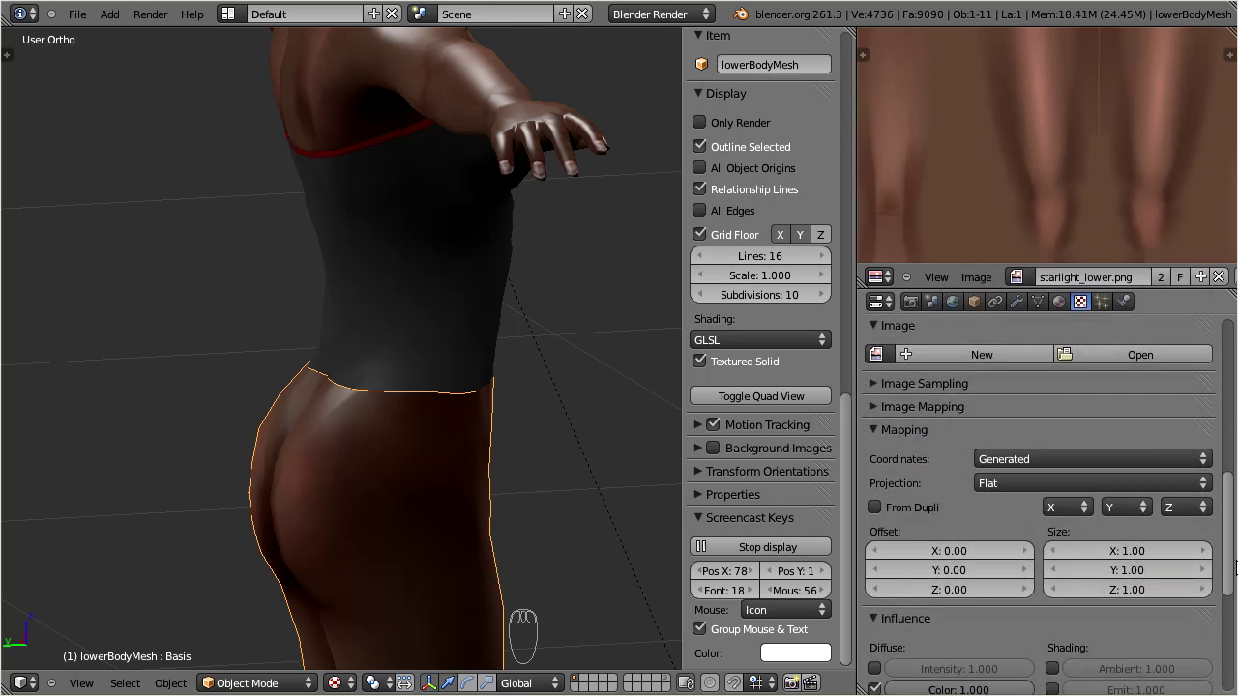
{"action": "left_click", "coordinate": [1193, 456]}
{"action": "left_click", "coordinate": [1119, 378]}
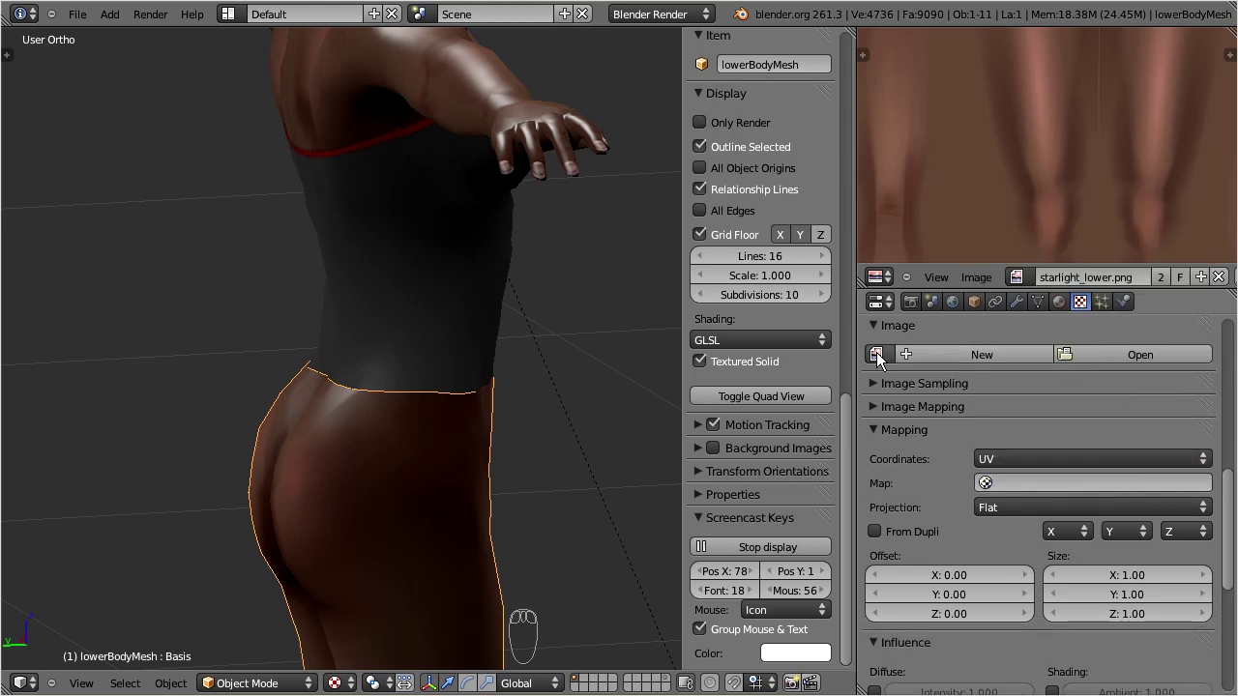
- Load SL-Avatar-Bottom-suit.png from the ava folder into the Suit Bottom texture and deselect everything
{"action": "left_click", "coordinate": [1069, 355]}
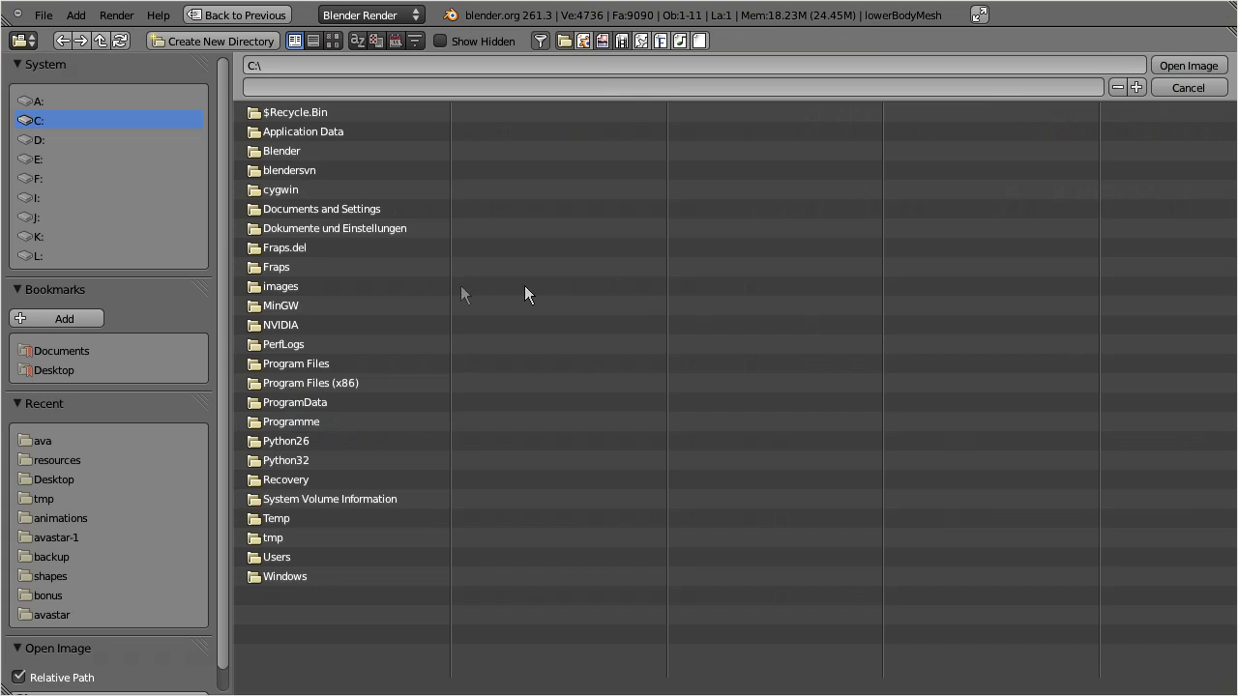
{"action": "left_click", "coordinate": [43, 441]}
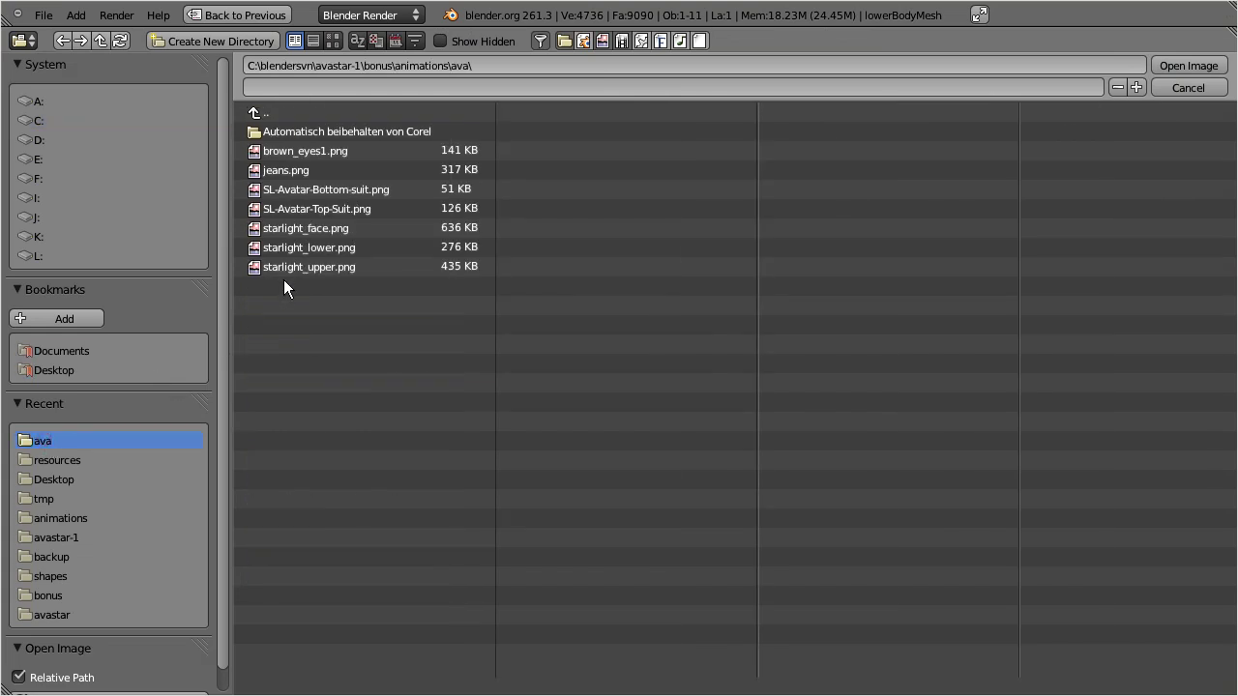
{"action": "left_click", "coordinate": [343, 190]}
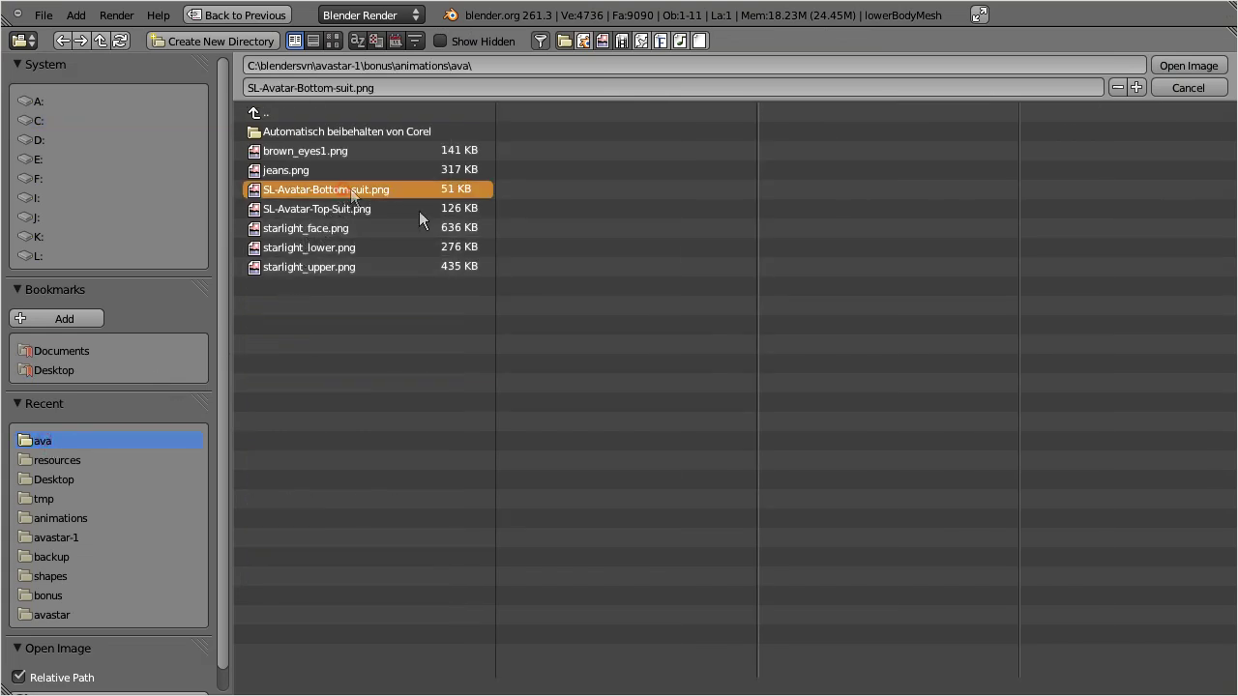
{"action": "left_click", "coordinate": [1189, 66]}
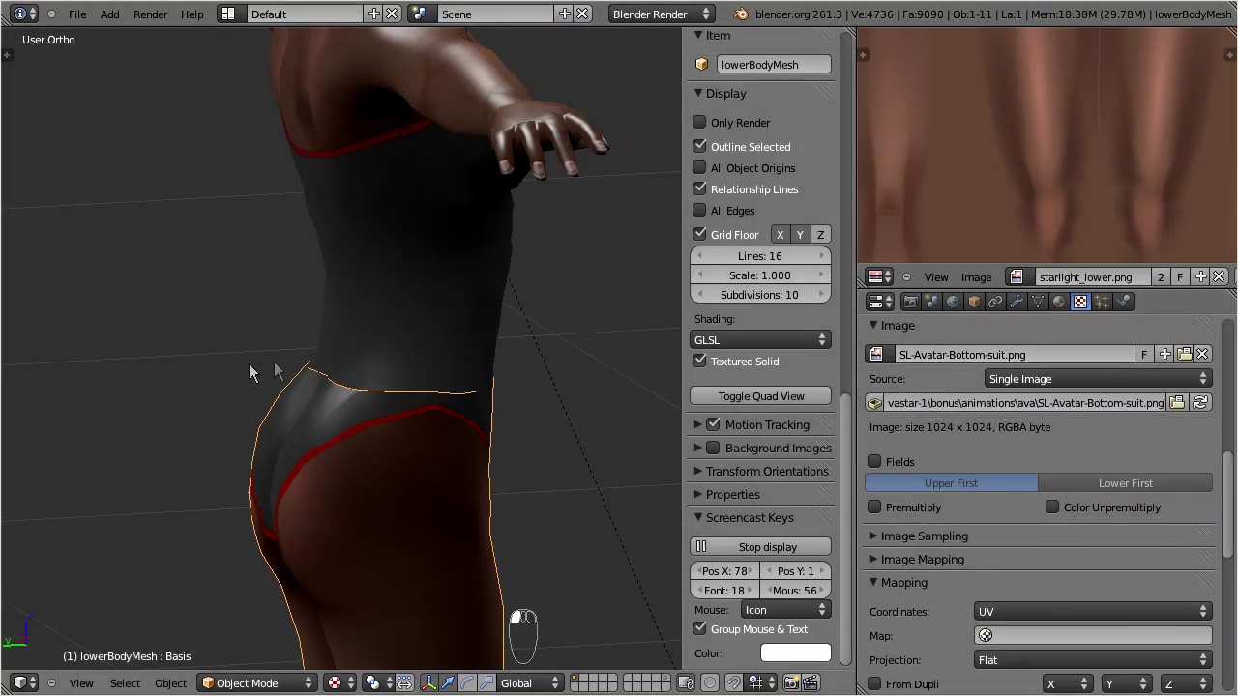
{"action": "key", "text": "a"}
- Select the lower body mesh again and add a texture named Jeans in the slot below Suit Bottom
{"action": "middle_click_drag", "start_coordinate": [404, 370], "coordinate": [508, 326]}
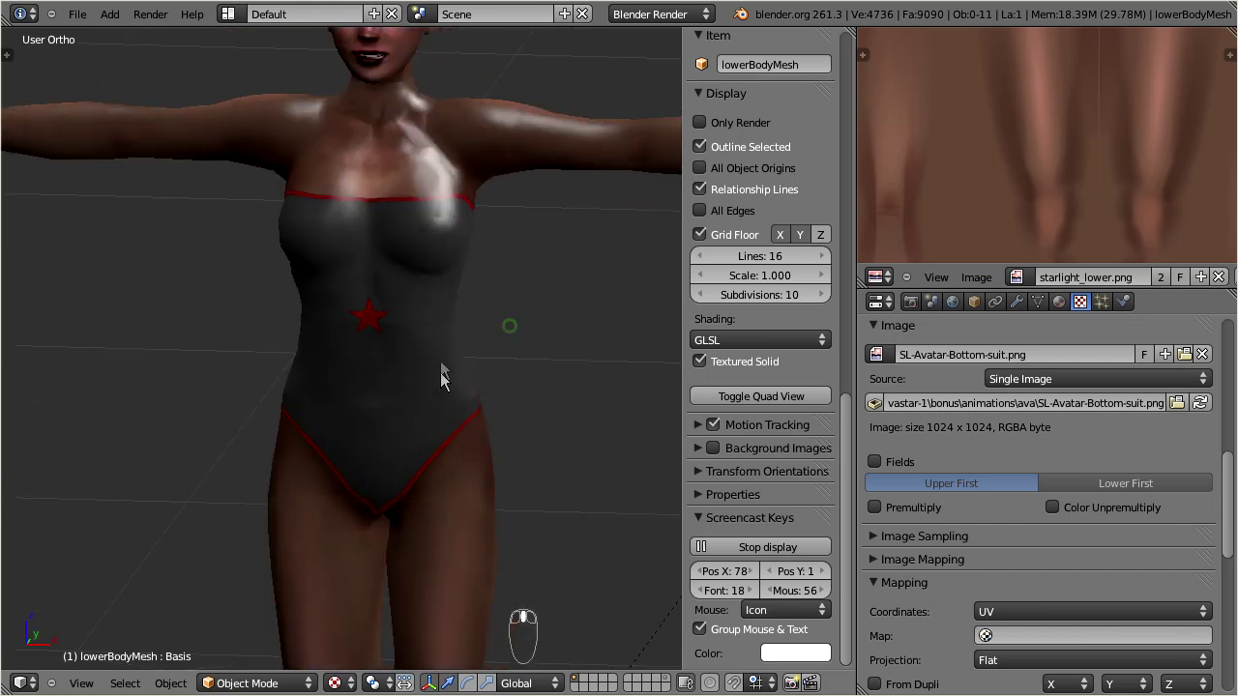
{"action": "scroll", "coordinate": [439, 358], "scroll_direction": "down", "scroll_amount": 2}
{"action": "mouse_move", "coordinate": [475, 382]}
{"action": "middle_mouse_down"}
{"action": "mouse_move", "coordinate": [622, 368]}
{"action": "mouse_move", "coordinate": [265, 368]}
{"action": "mouse_move", "coordinate": [412, 375]}
{"action": "mouse_move", "coordinate": [437, 358]}
{"action": "mouse_move", "coordinate": [390, 275]}
{"action": "mouse_move", "coordinate": [393, 316]}
{"action": "mouse_move", "coordinate": [474, 360]}
{"action": "mouse_move", "coordinate": [489, 385]}
{"action": "middle_mouse_up"}
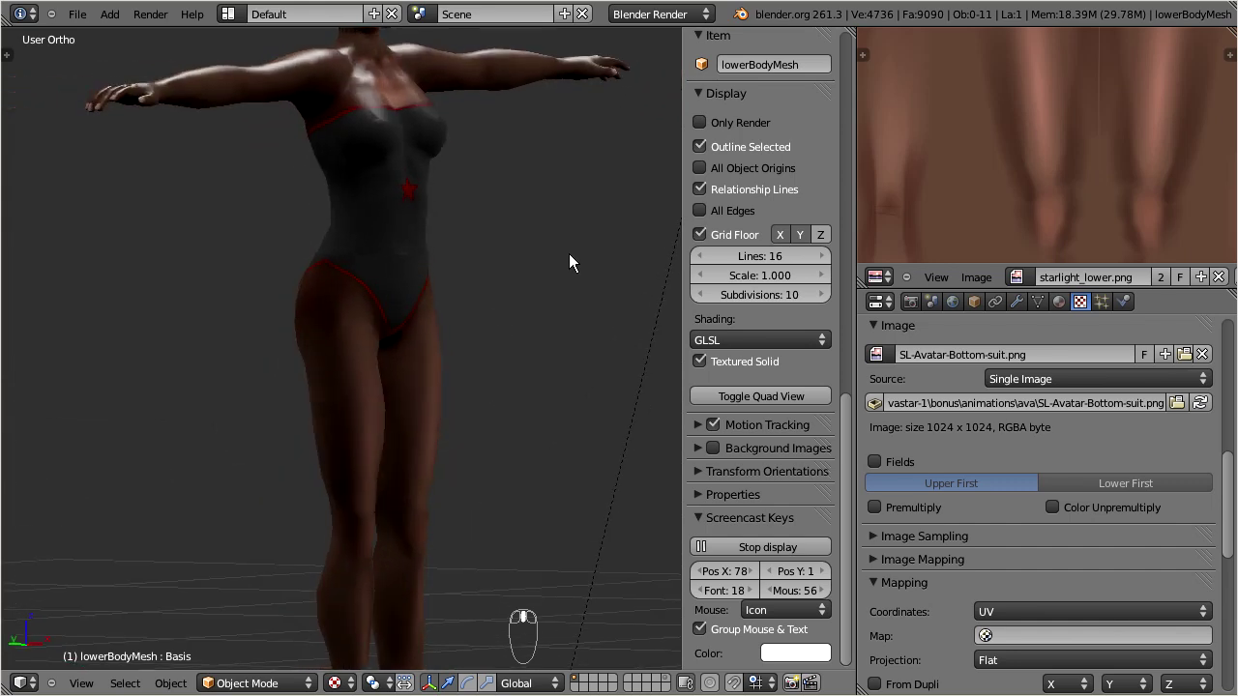
{"action": "right_click", "coordinate": [354, 360]}
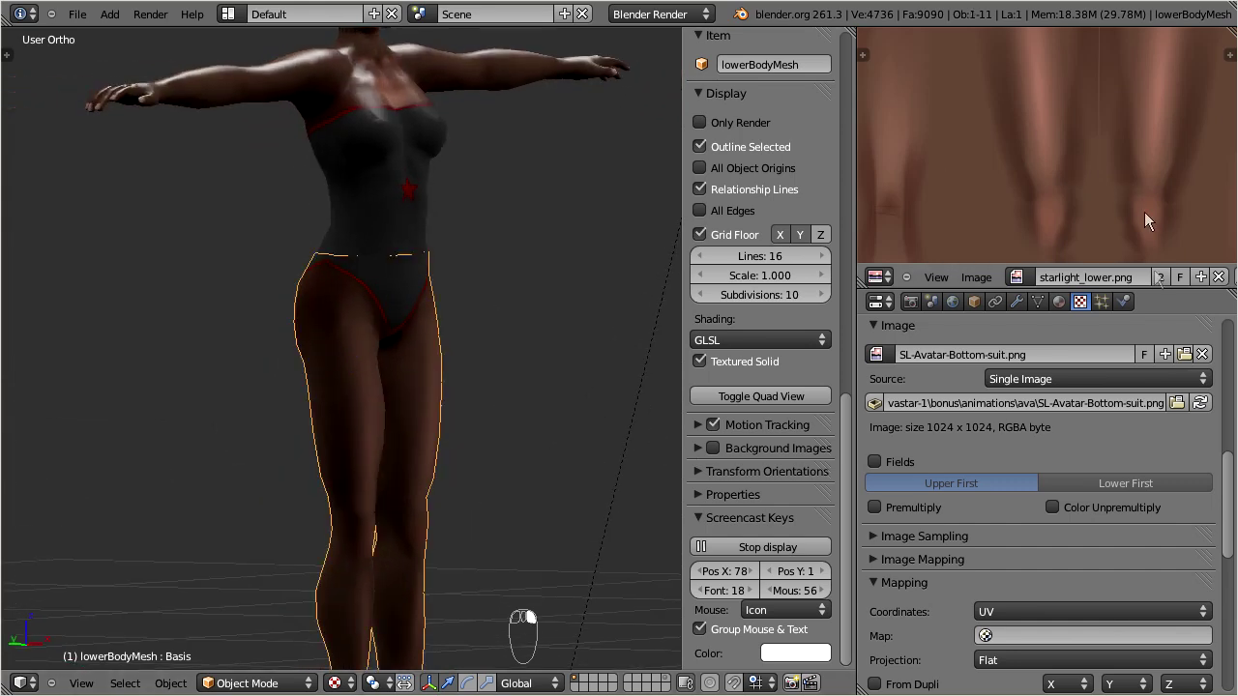
{"action": "left_click_drag", "start_coordinate": [1225, 508], "coordinate": [1226, 382]}
{"action": "left_click", "coordinate": [887, 437]}
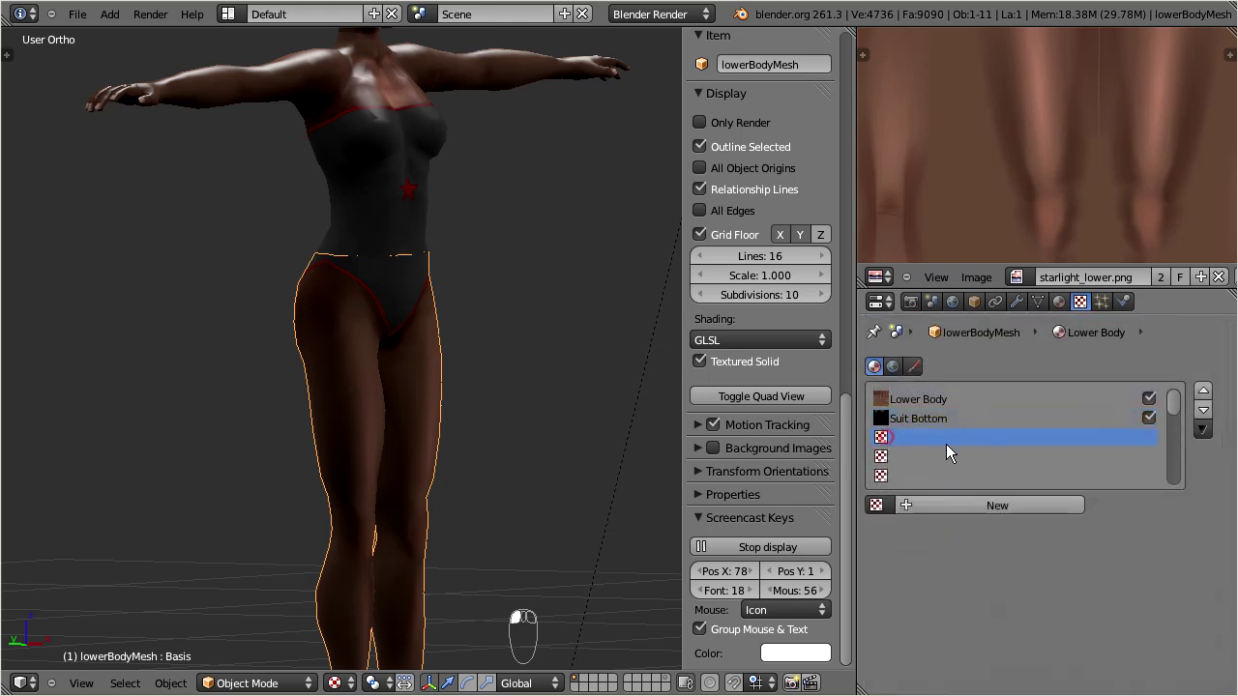
{"action": "left_click", "coordinate": [963, 503]}
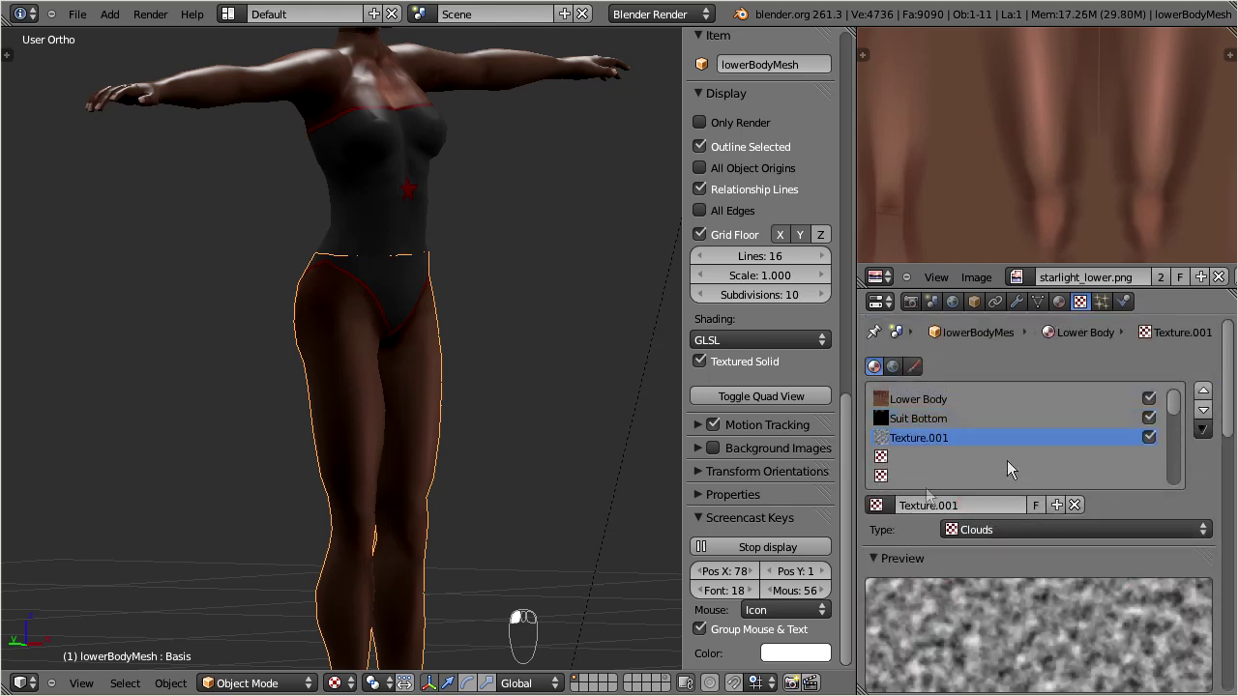
{"action": "left_click", "coordinate": [934, 503]}
{"action": "type", "text": "Jeans"}
{"action": "key", "text": "Return"}
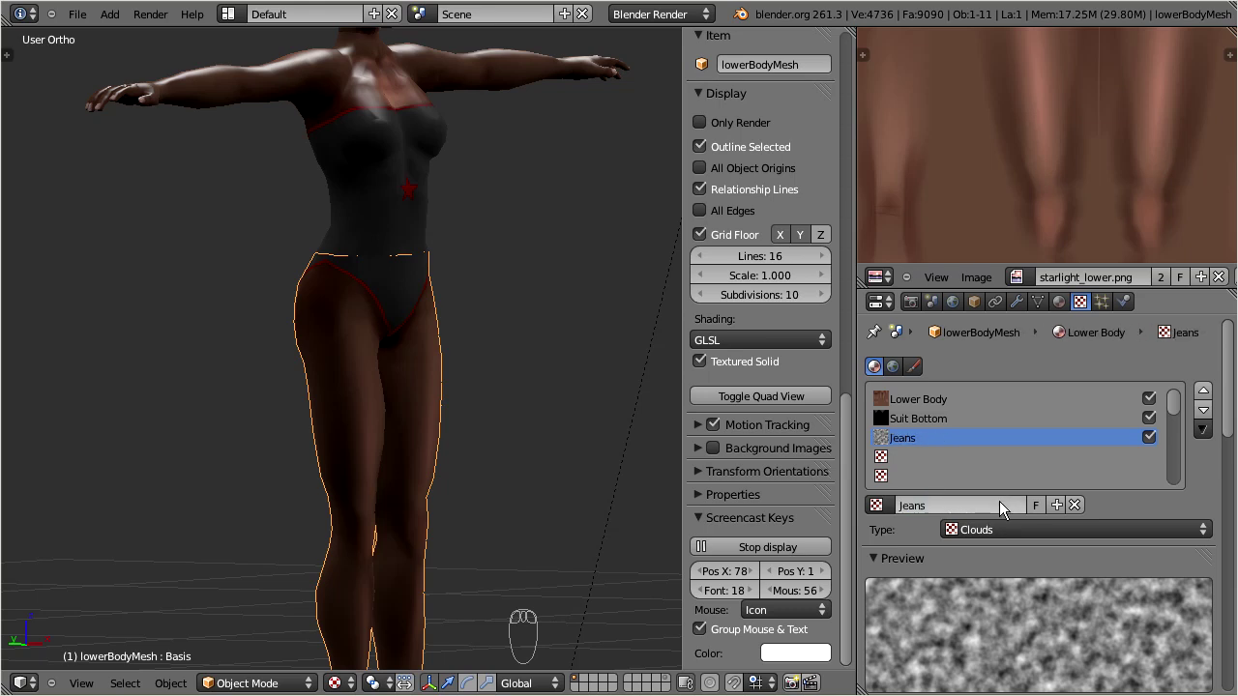
- Set the Jeans texture's type to Image or Movie and its mapping coordinates to UV
{"action": "left_click", "coordinate": [958, 530]}
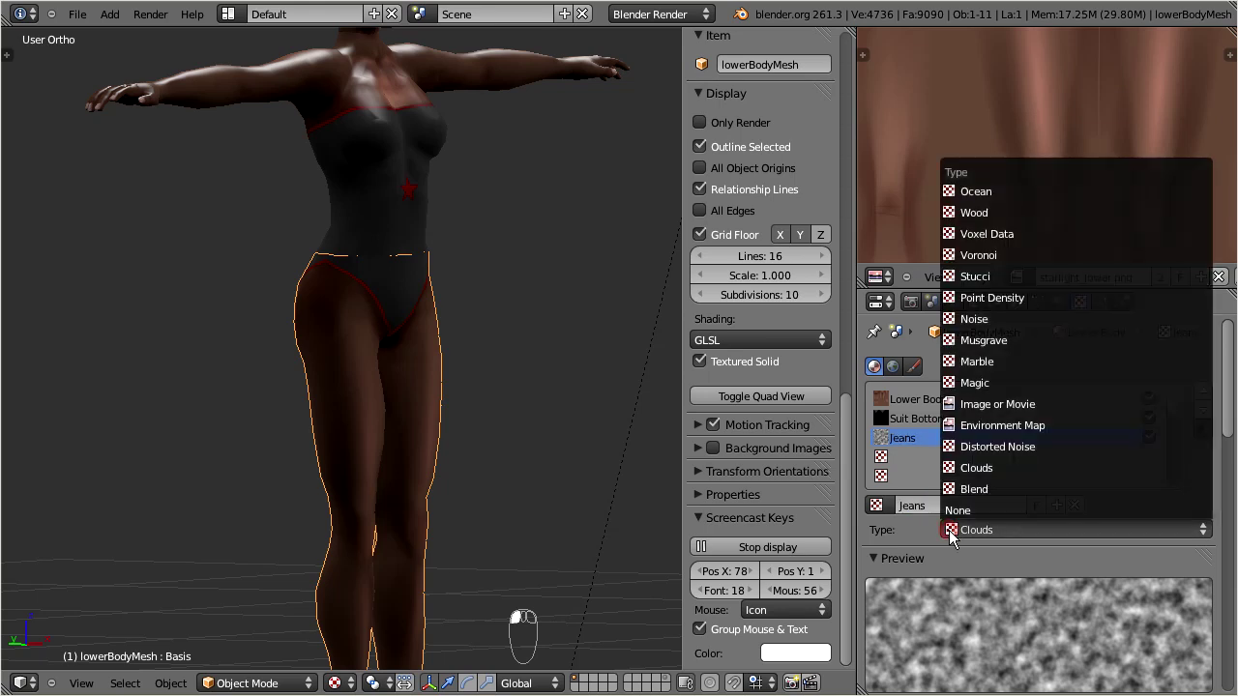
{"action": "left_click", "coordinate": [1030, 406]}
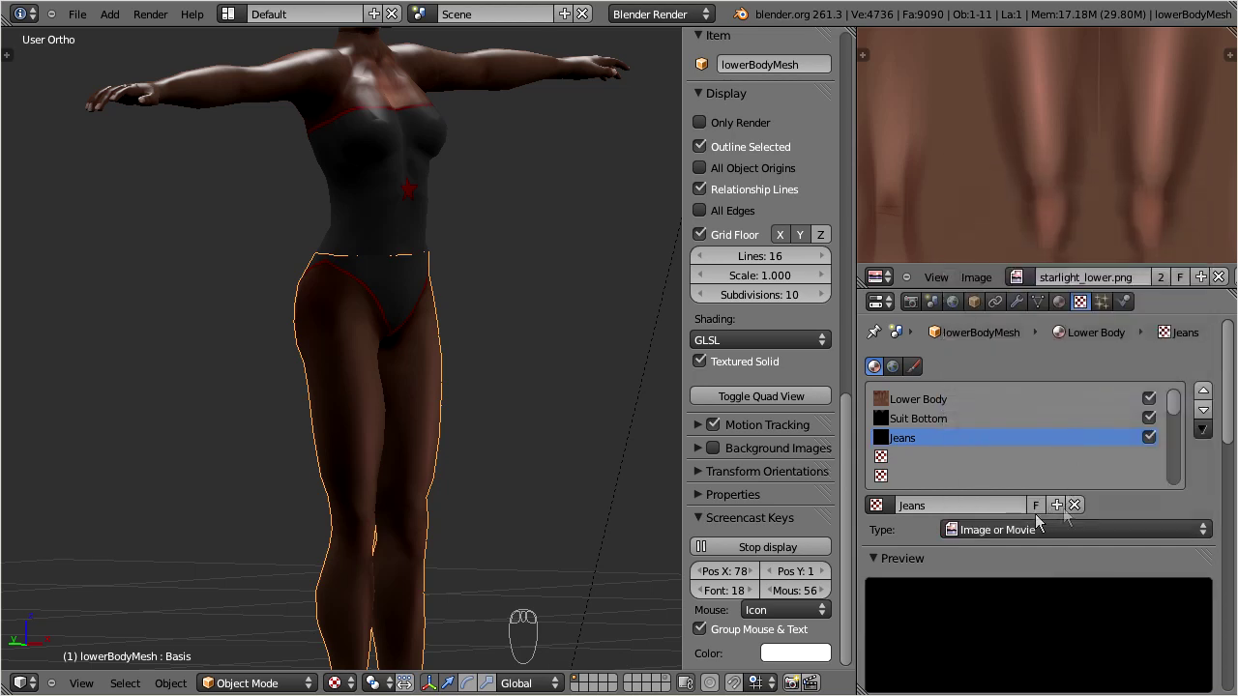
{"action": "left_click_drag", "start_coordinate": [1235, 407], "coordinate": [1234, 561]}
{"action": "left_click", "coordinate": [1054, 447]}
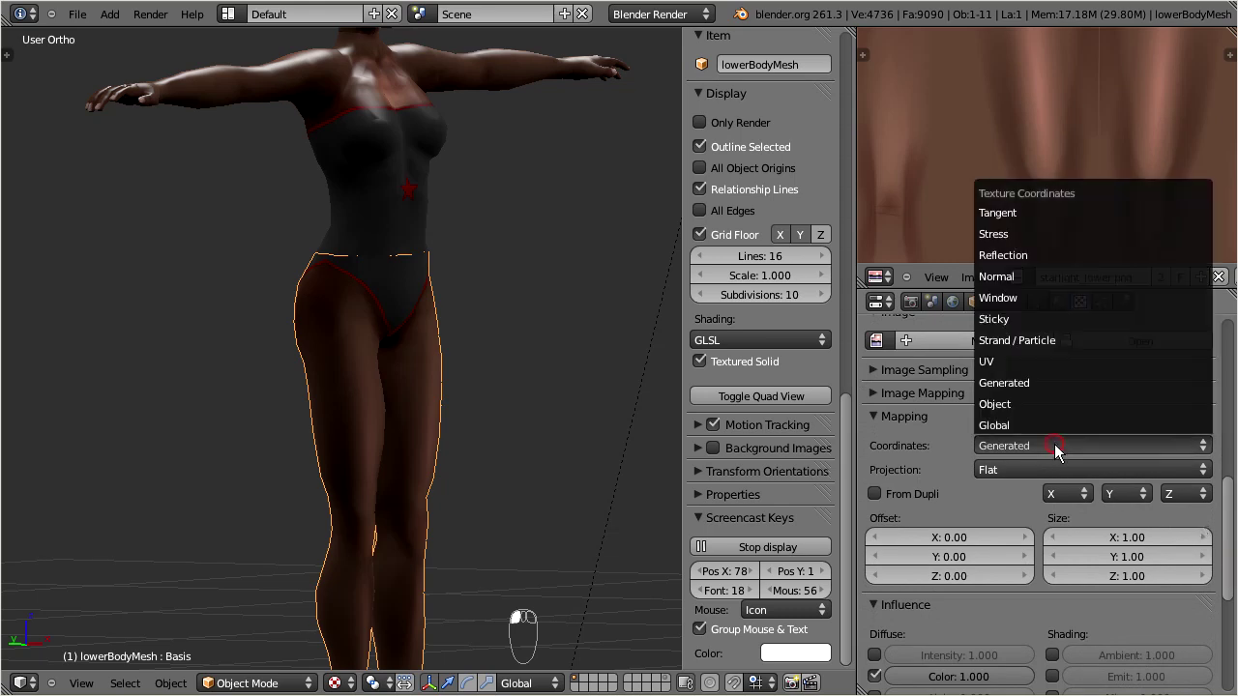
{"action": "left_click", "coordinate": [1058, 361]}
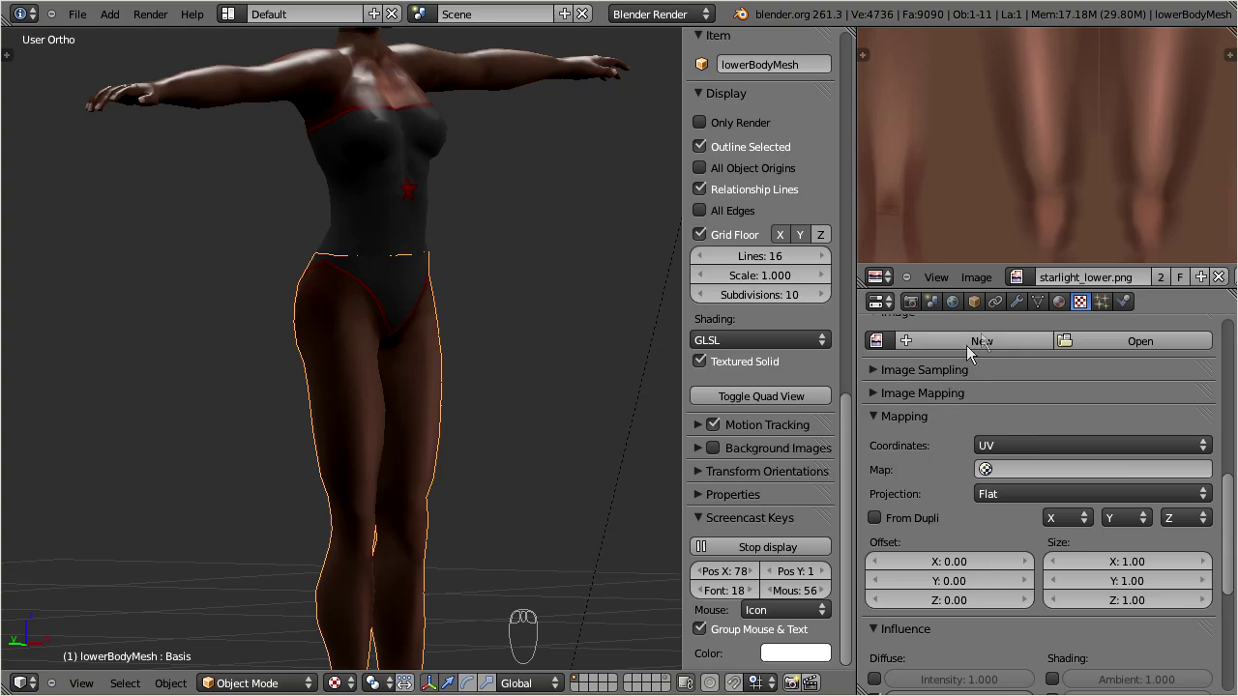
- Load jeans.png from the ava folder into the Jeans texture
{"action": "left_click", "coordinate": [1104, 340]}
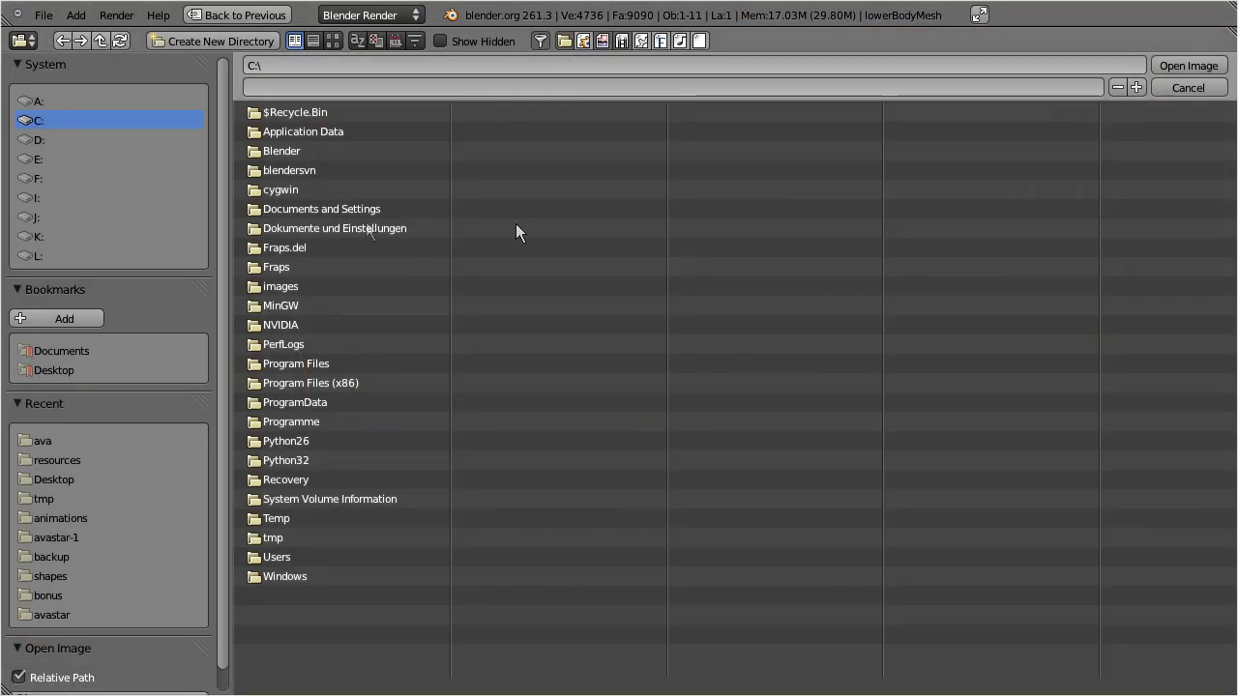
{"action": "left_click", "coordinate": [49, 440]}
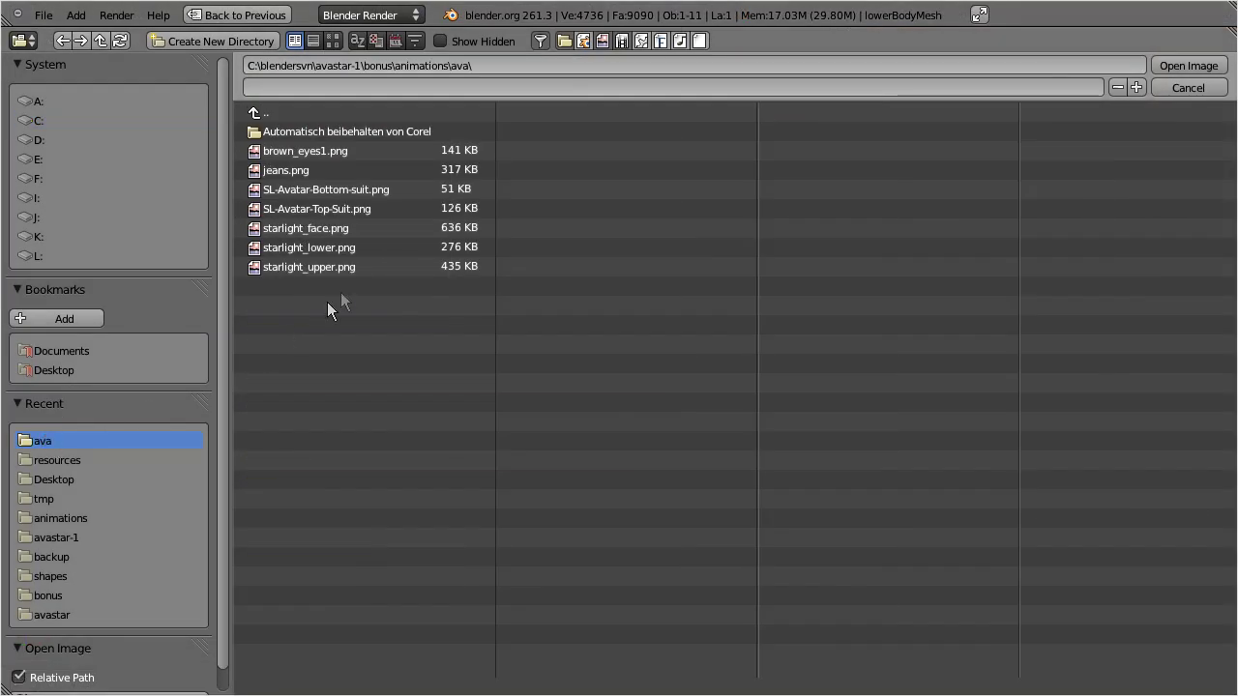
{"action": "left_click", "coordinate": [292, 172]}
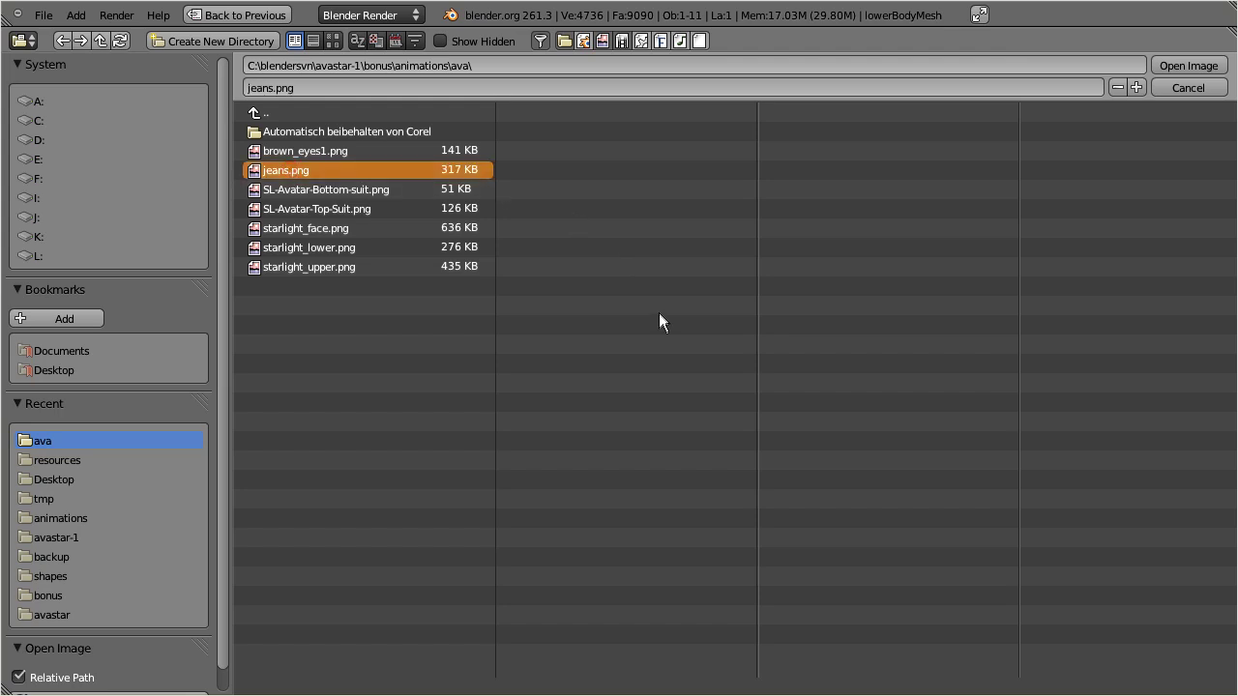
{"action": "left_click", "coordinate": [1182, 65]}
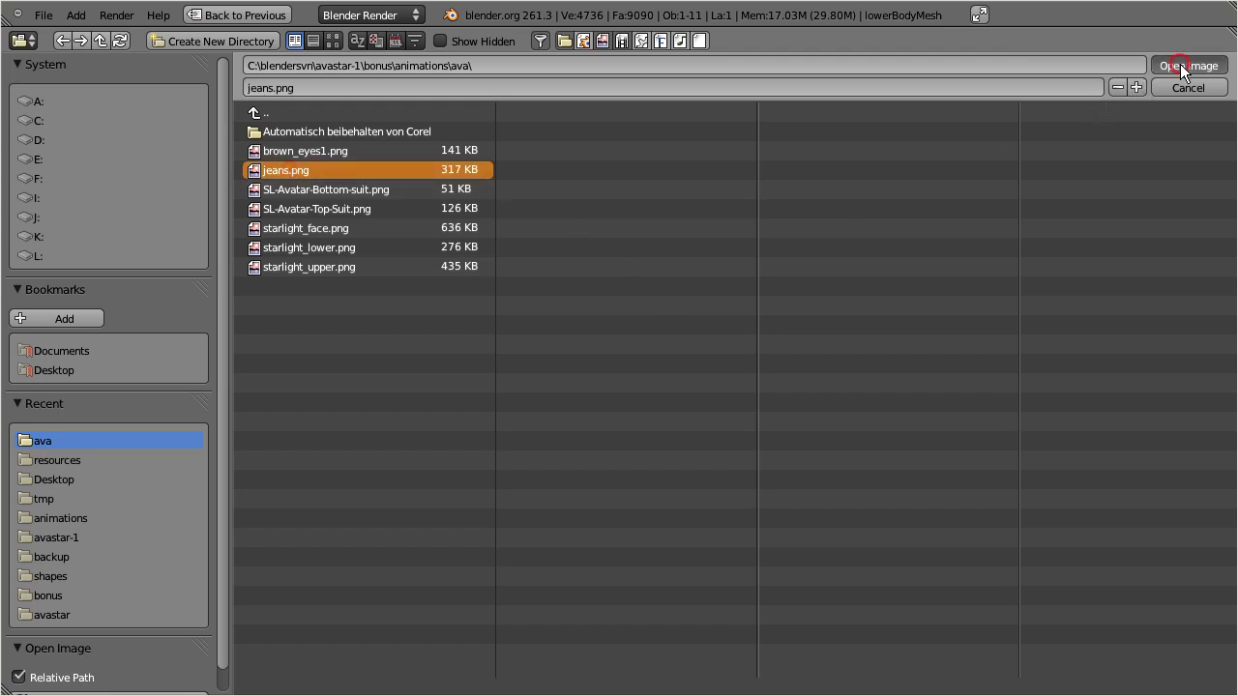
{"action": "scroll", "coordinate": [398, 367], "scroll_direction": "down", "scroll_amount": 4}
{"action": "middle_click_drag", "start_coordinate": [388, 341], "coordinate": [152, 338]}
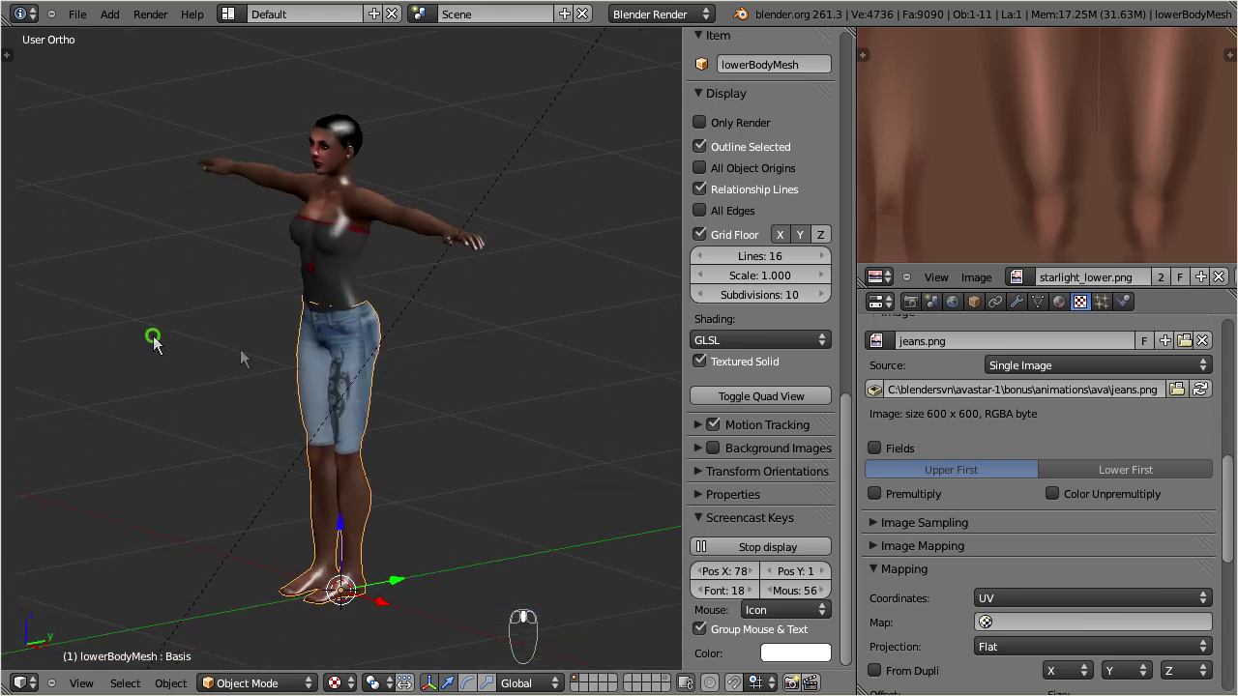
- Select the upper body mesh and set its material's specular intensity to 0.1
{"action": "scroll", "coordinate": [593, 448], "scroll_direction": "up", "scroll_amount": 5}
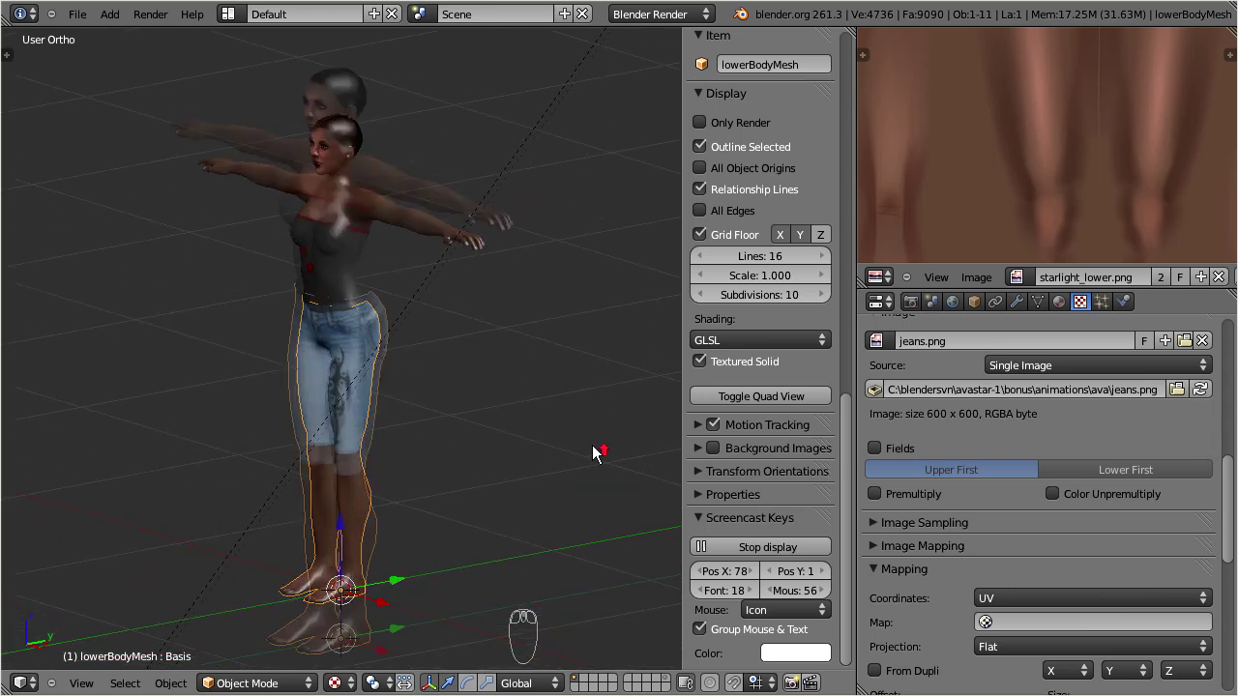
{"action": "middle_click_drag", "start_coordinate": [487, 387], "coordinate": [474, 689]}
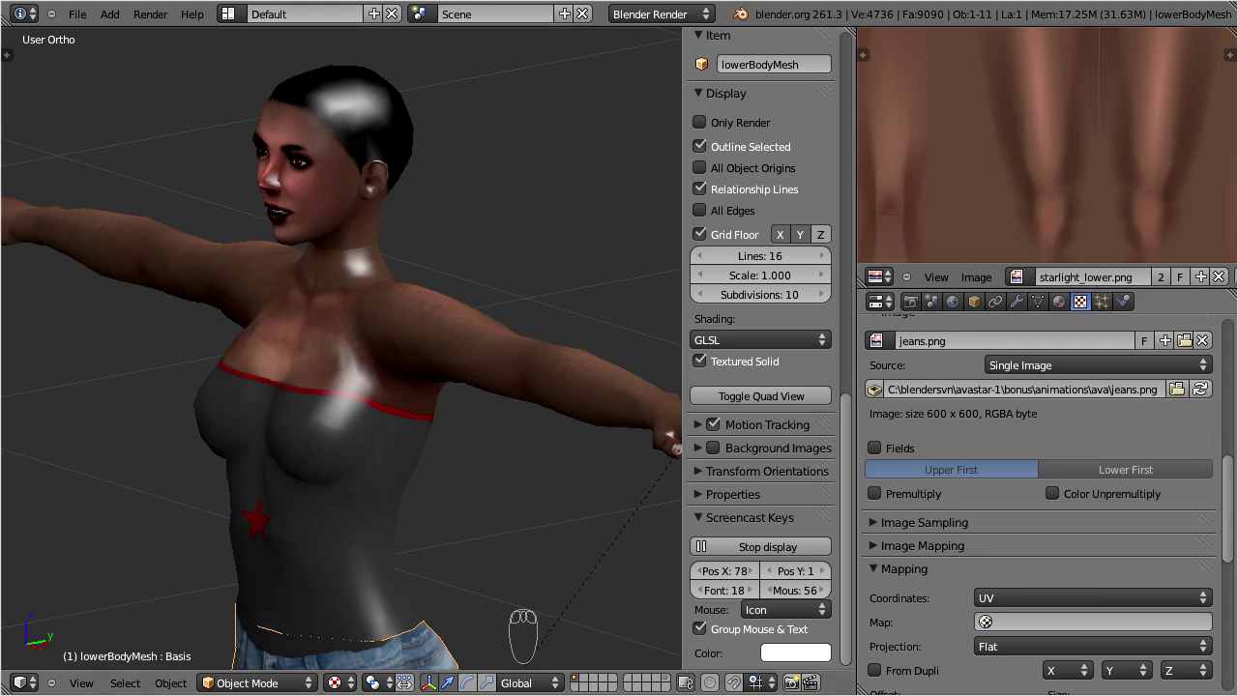
{"action": "left_click", "coordinate": [1059, 301]}
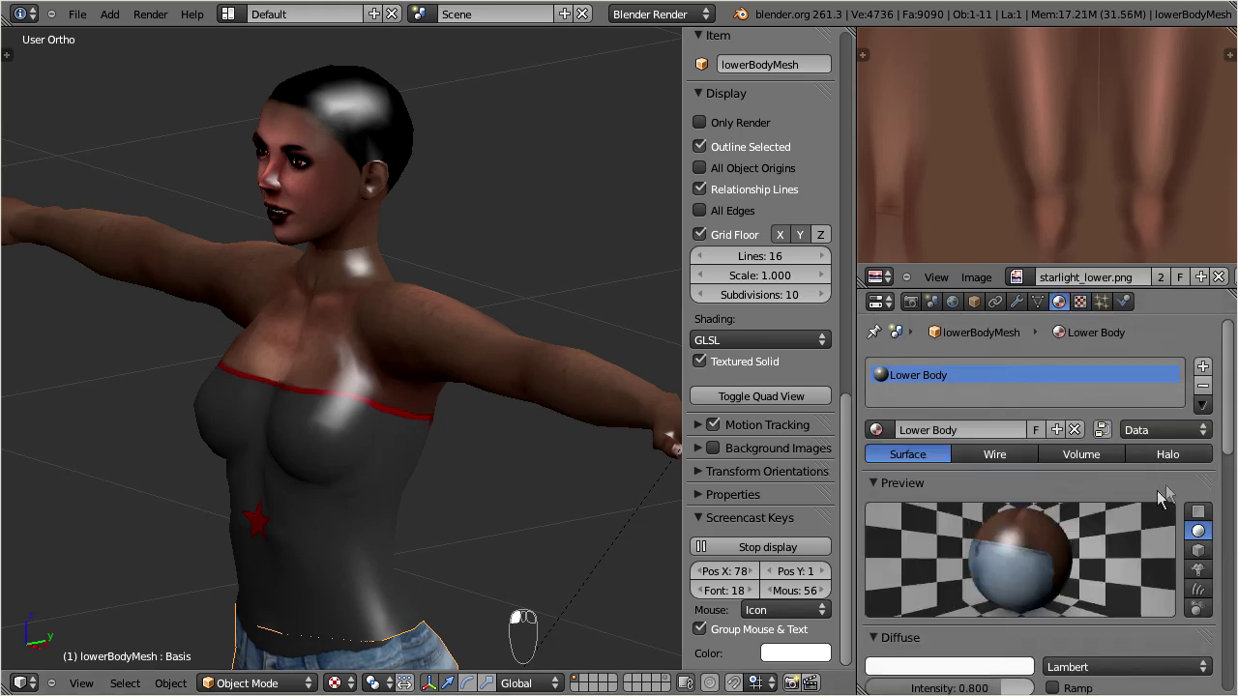
{"action": "left_click_drag", "start_coordinate": [1225, 397], "coordinate": [1217, 488]}
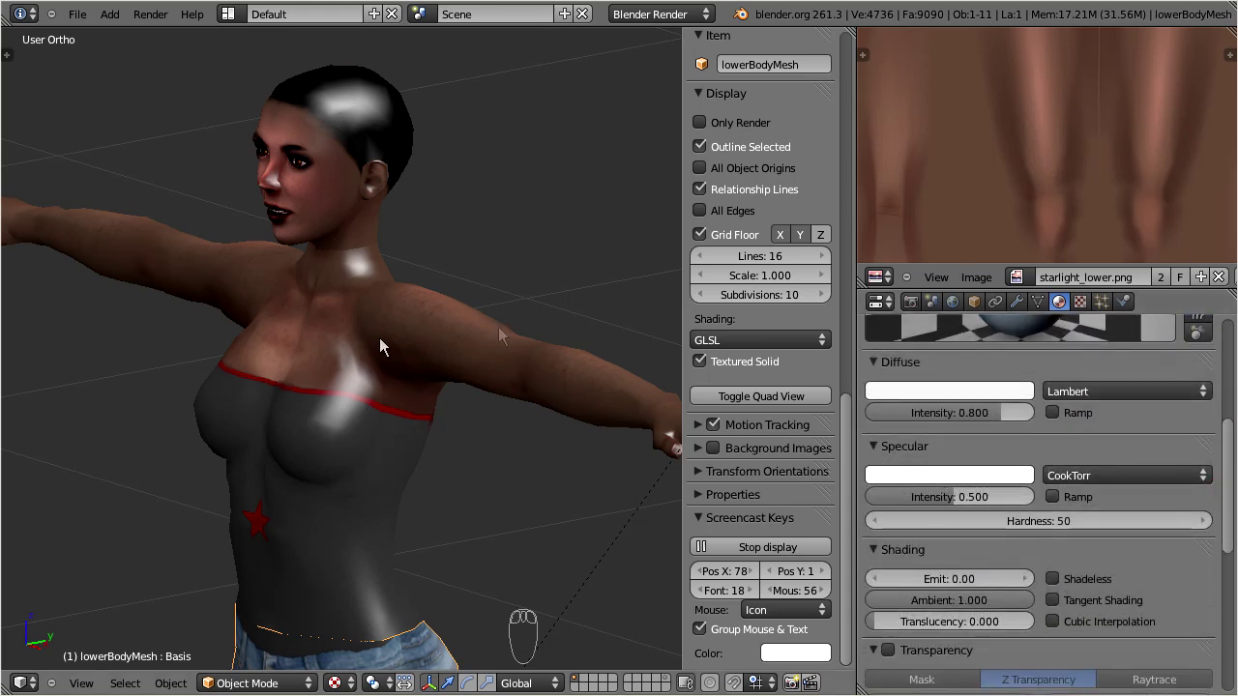
{"action": "right_click", "coordinate": [333, 408]}
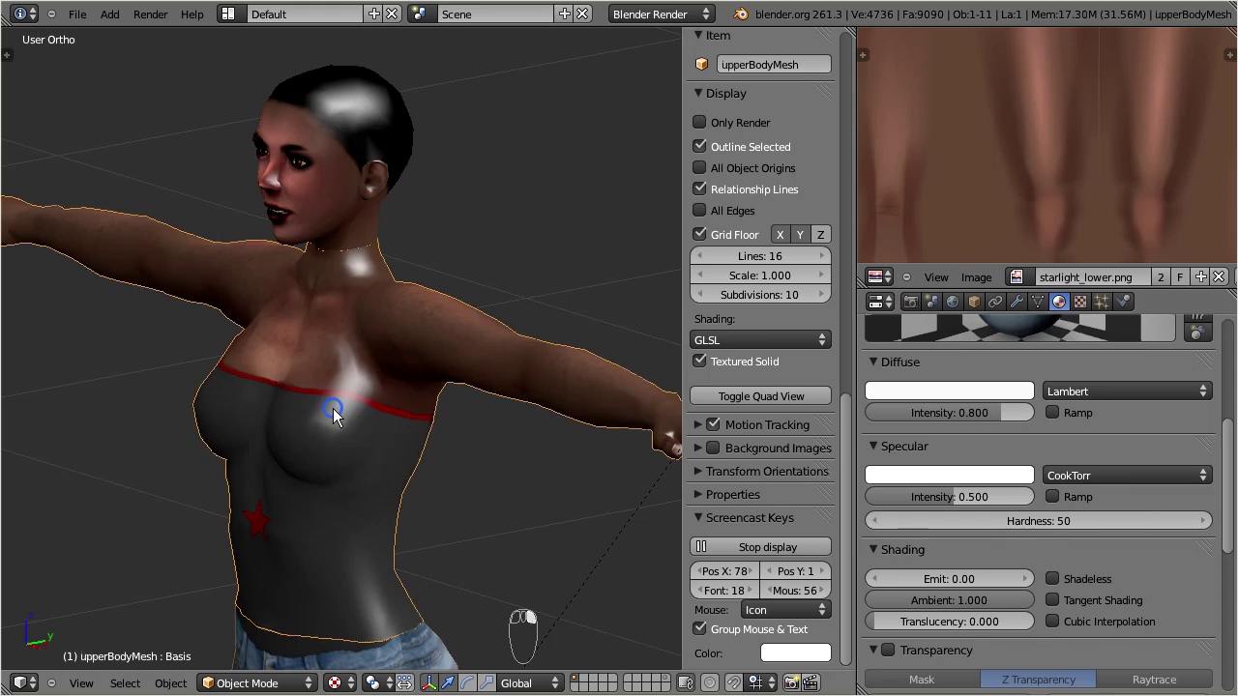
{"action": "left_click", "coordinate": [936, 497]}
{"action": "type", "text": "0.1"}
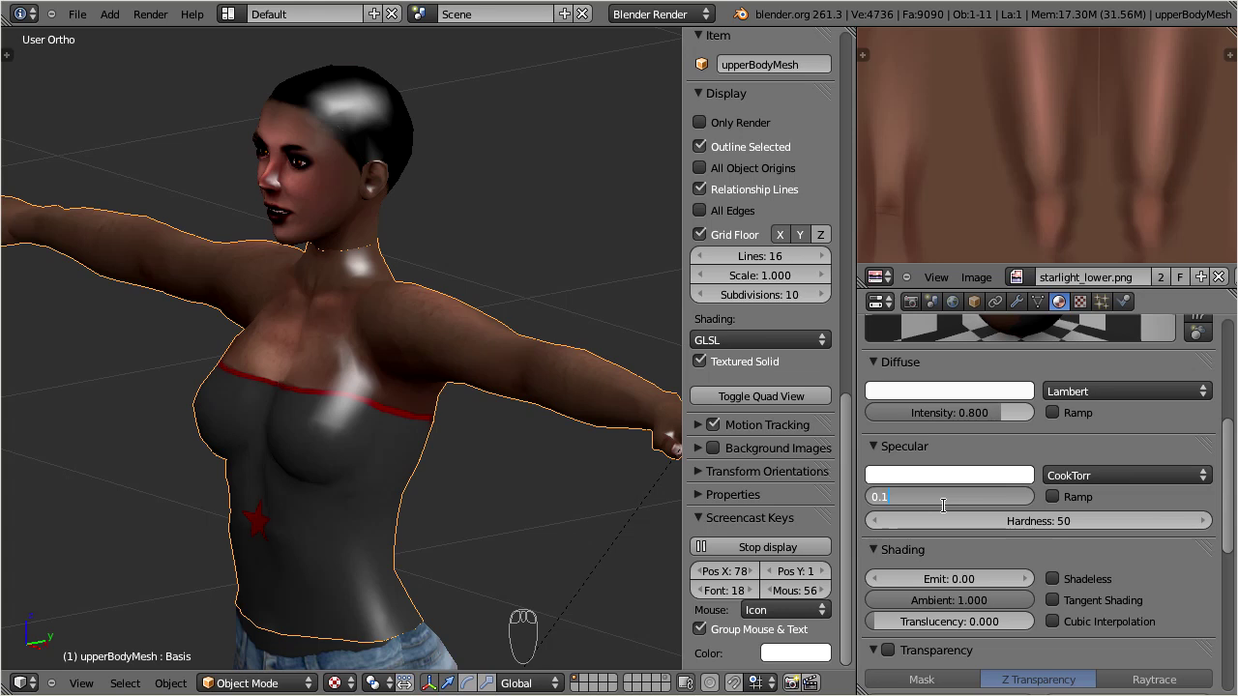
{"action": "key", "text": "Return"}
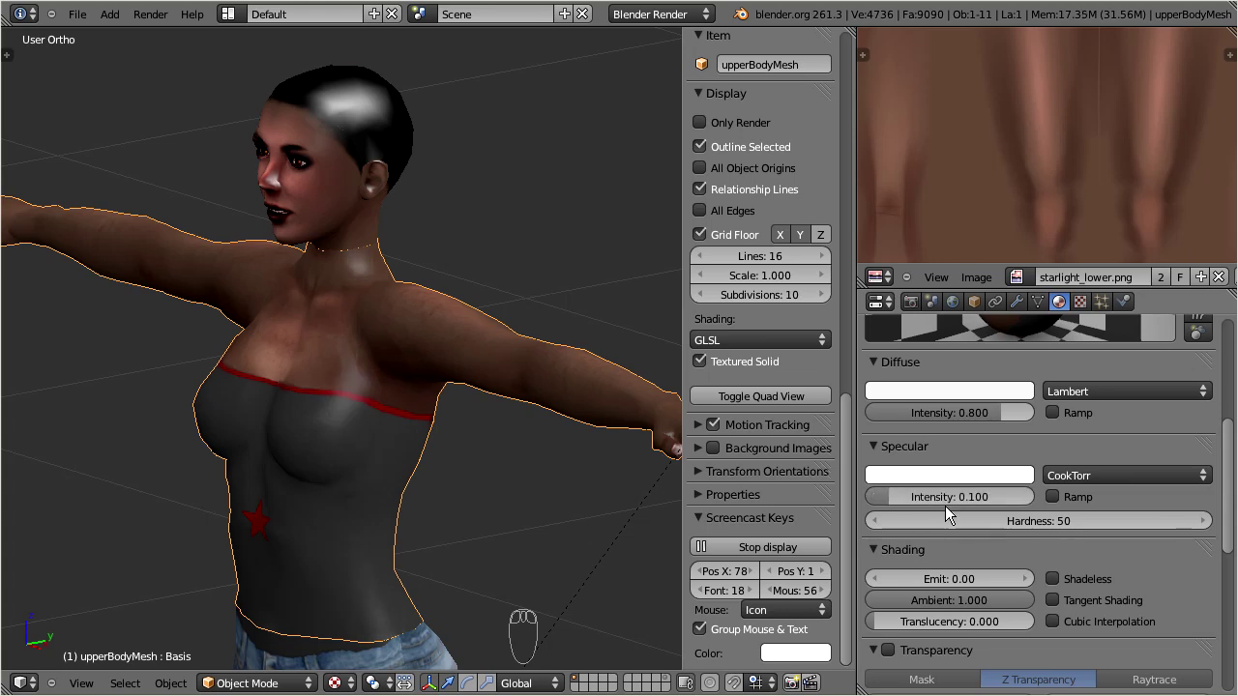
- Select the head mesh and set its material's specular intensity to 0.1
{"action": "right_click", "coordinate": [326, 202]}
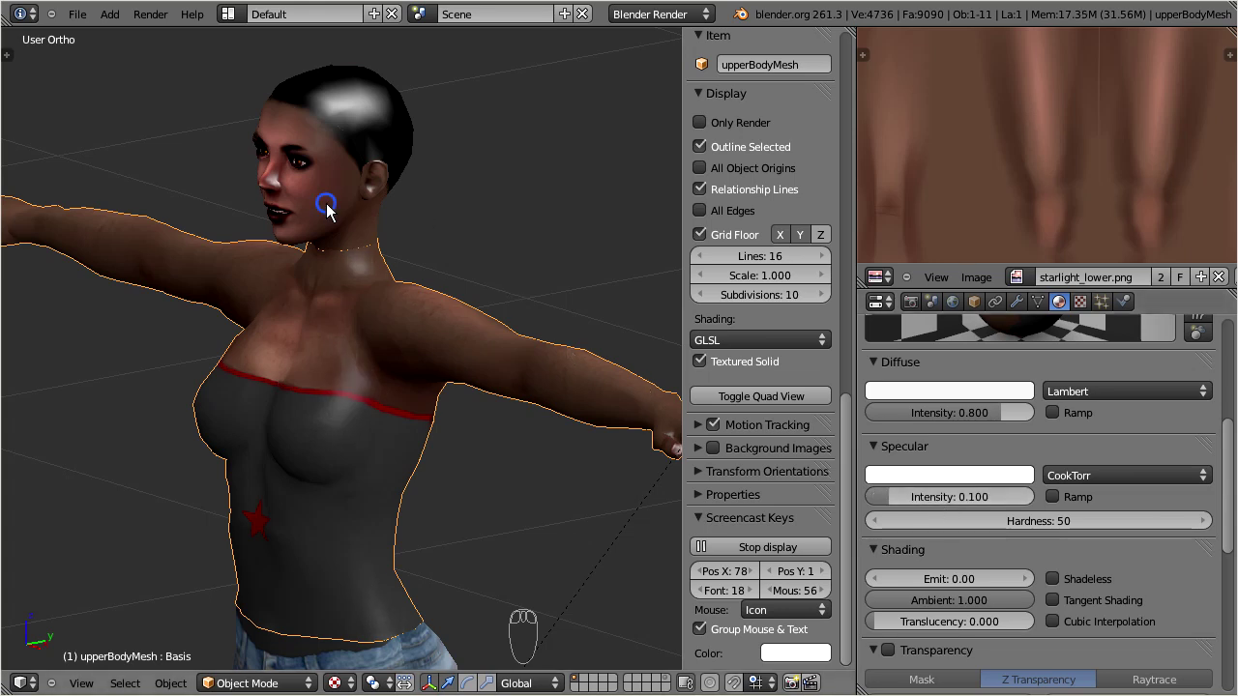
{"action": "left_click", "coordinate": [967, 498]}
{"action": "type", "text": "0"}
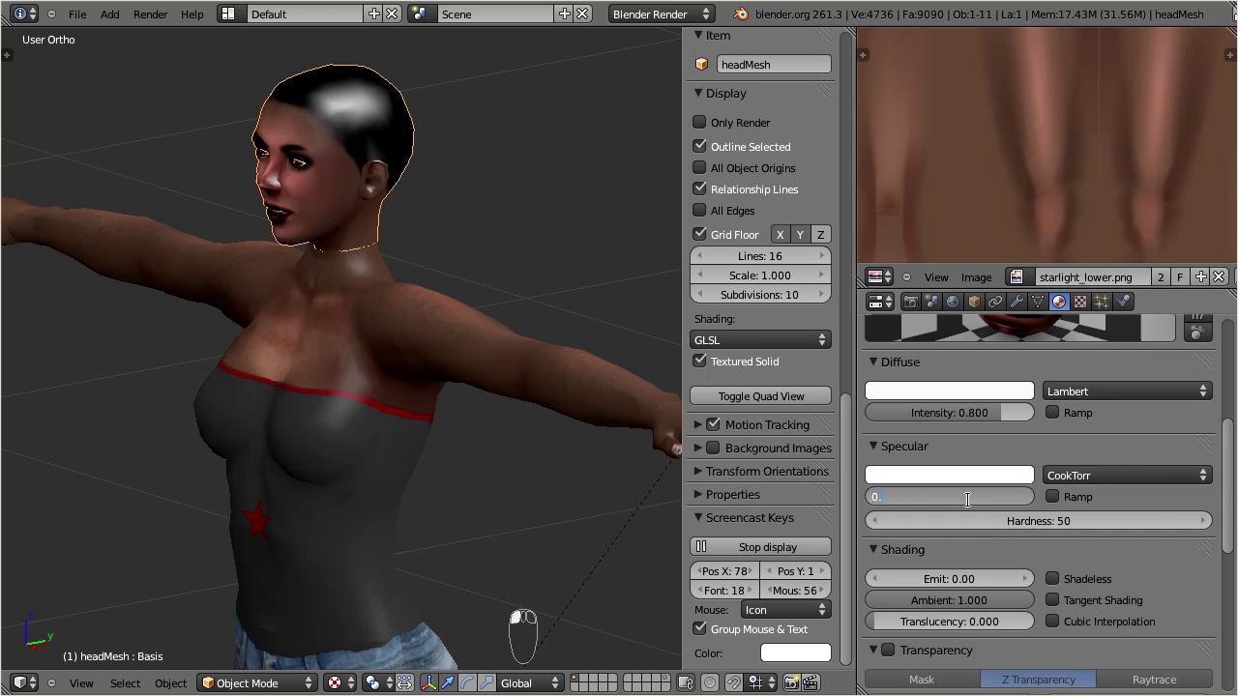
{"action": "type", "text": ".1"}
{"action": "key", "text": "Return"}
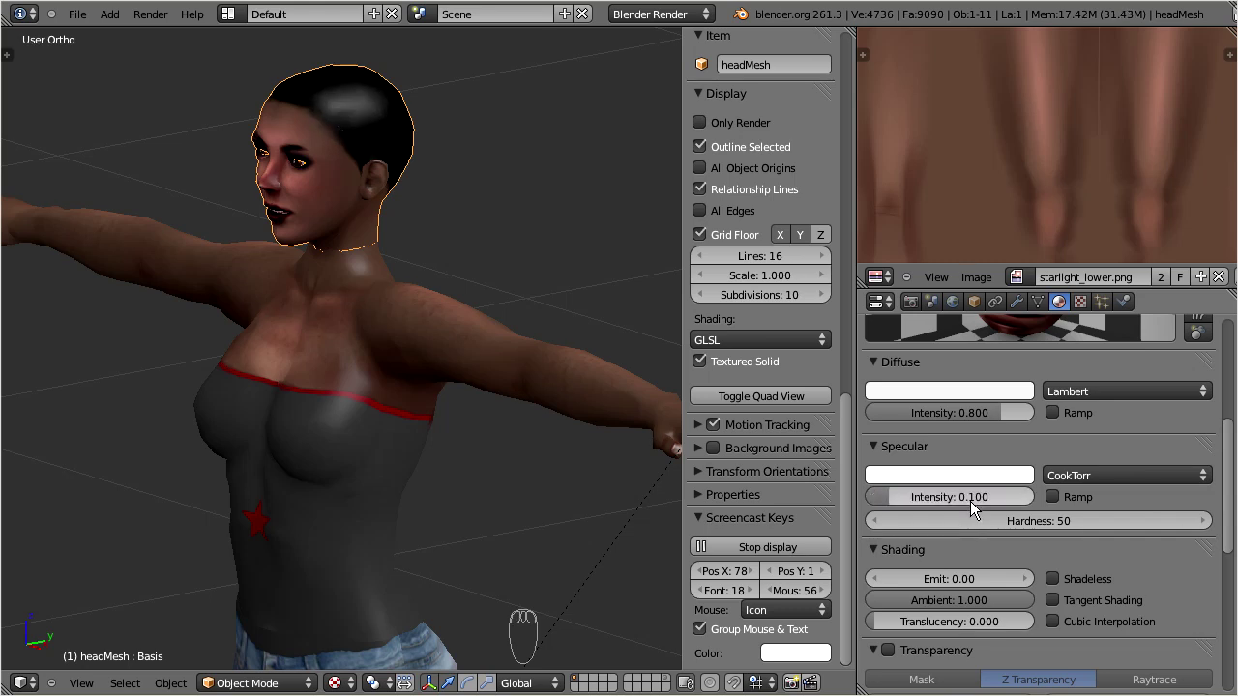
- Select the lower body mesh and set its material's specular intensity to 0.1
{"action": "right_click", "coordinate": [435, 661]}
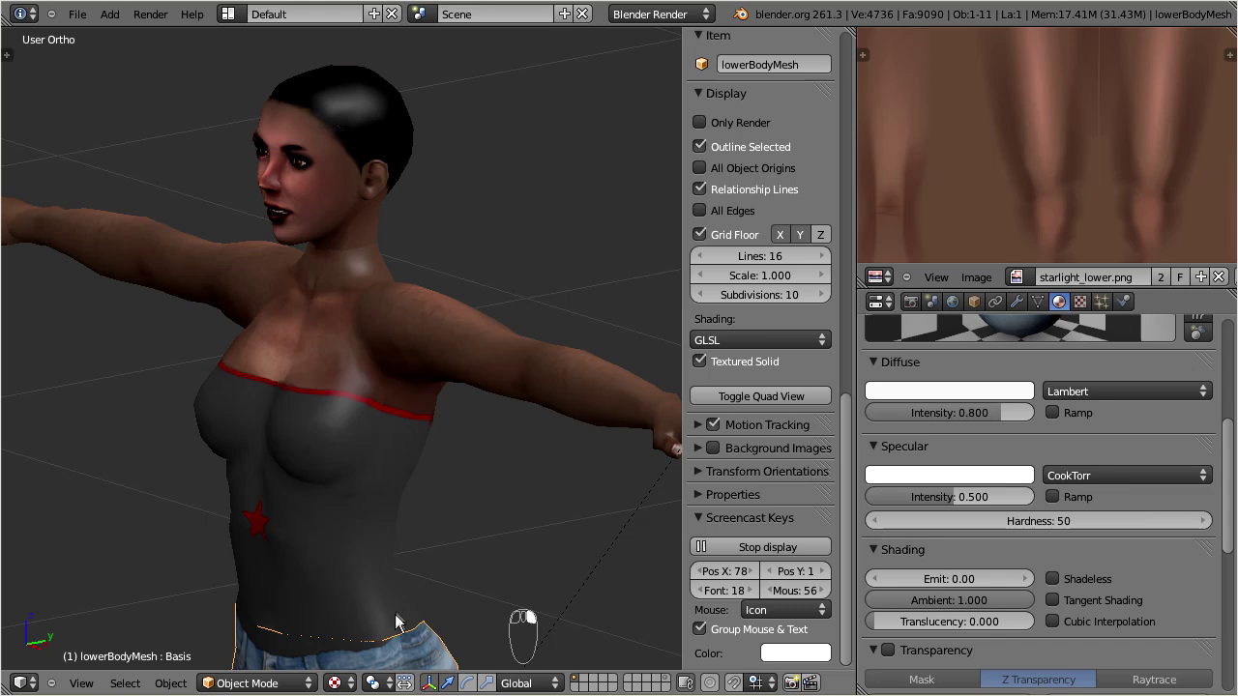
{"action": "middle_click_drag", "start_coordinate": [399, 617], "coordinate": [345, 351], "text": "shift"}
{"action": "scroll", "coordinate": [338, 377], "scroll_direction": "down", "scroll_amount": 3}
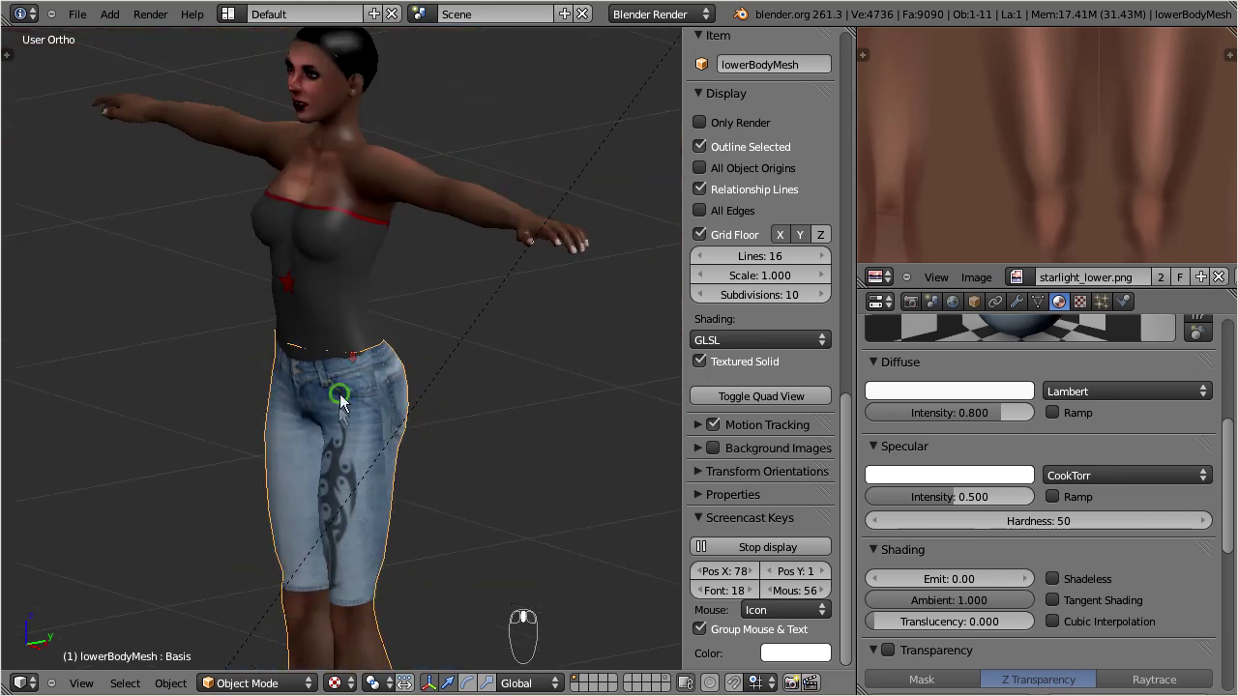
{"action": "scroll", "coordinate": [332, 291], "scroll_direction": "up", "scroll_amount": 3}
{"action": "middle_click_drag", "start_coordinate": [332, 268], "coordinate": [386, 387], "text": "shift"}
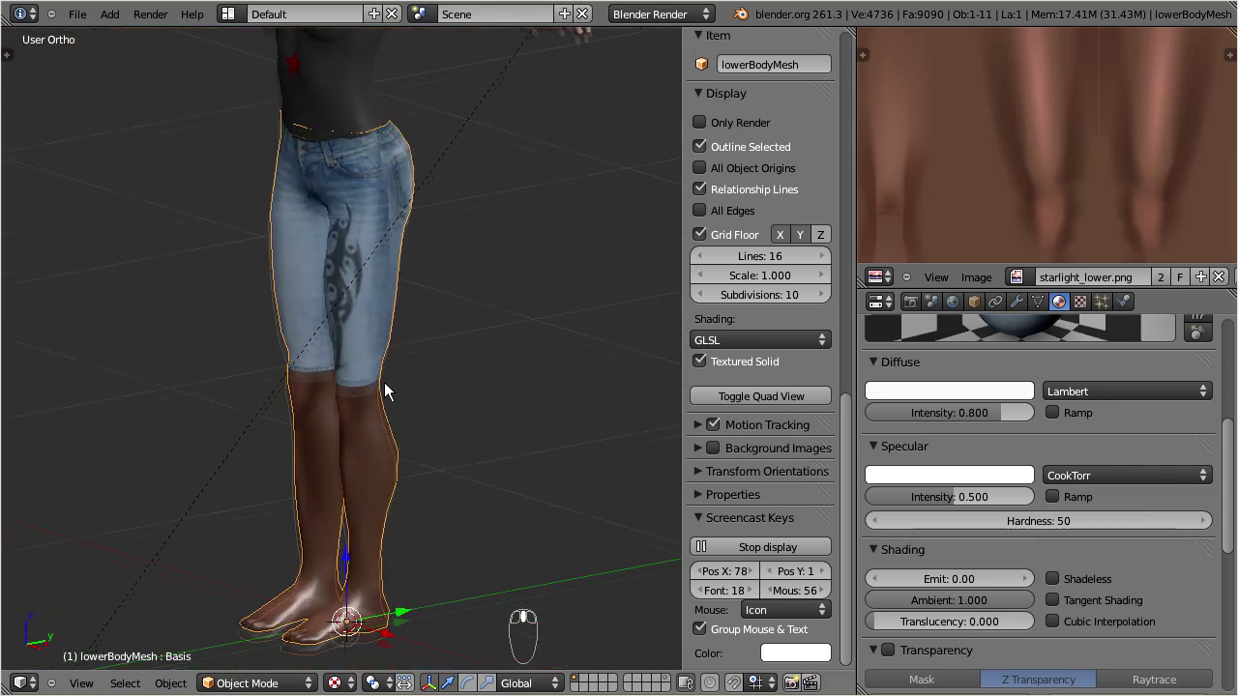
{"action": "left_click", "coordinate": [930, 495]}
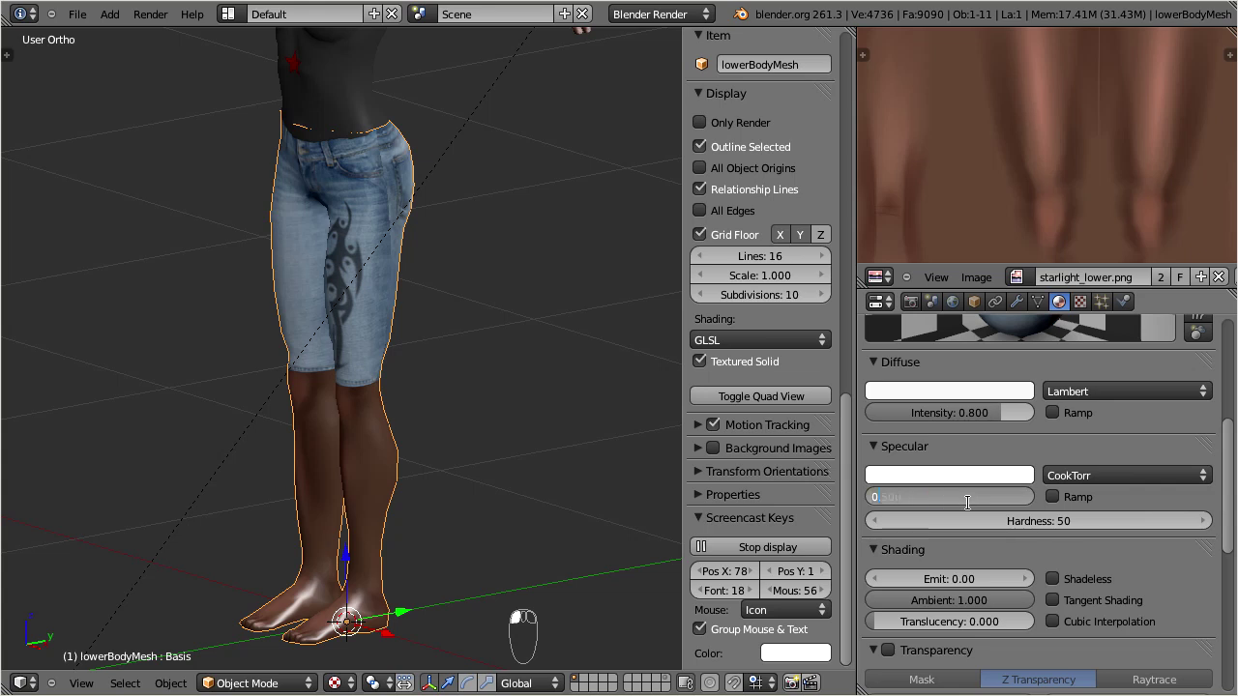
{"action": "key", "text": "Return"}
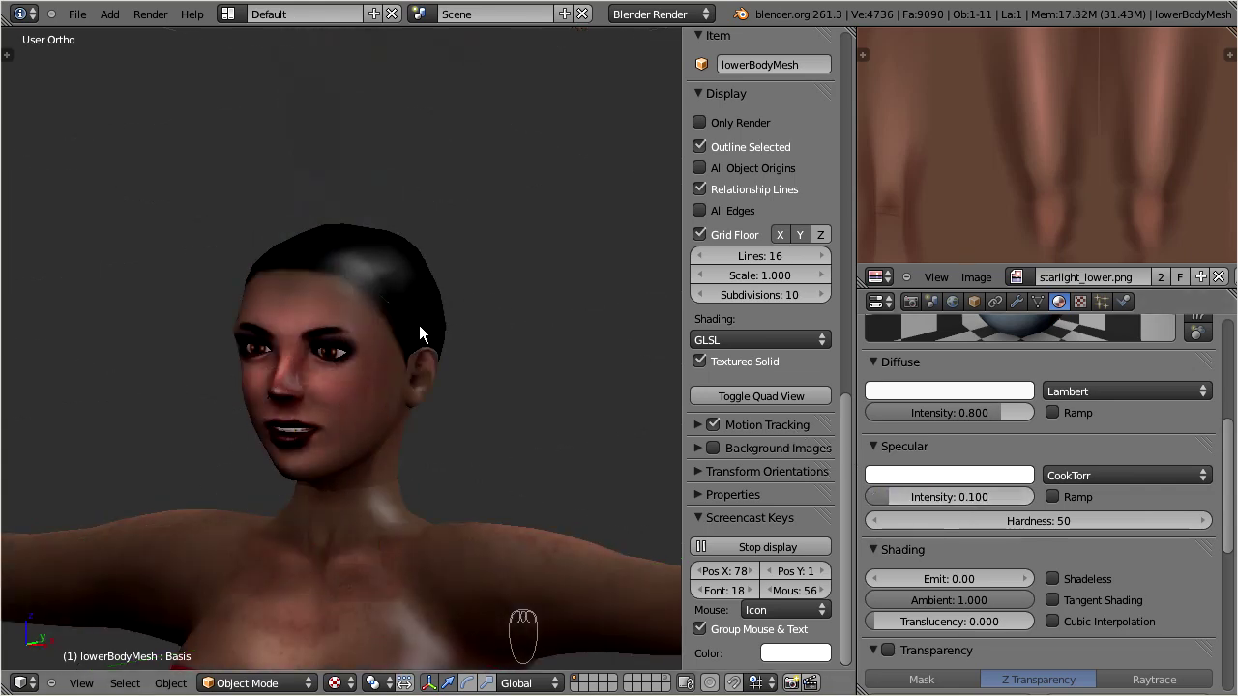
- Unhide all hidden objects and give the hair mesh a new material named Hair
{"action": "key", "text": "alt+h"}
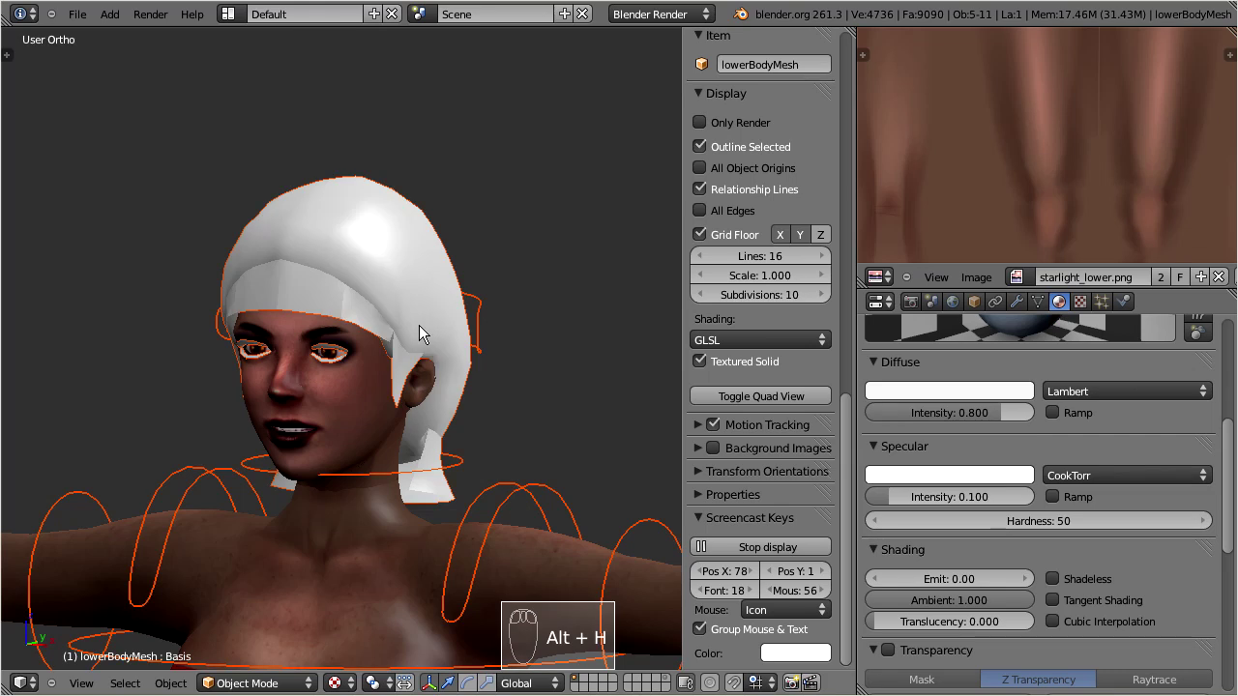
{"action": "right_click", "coordinate": [392, 242]}
{"action": "left_click", "coordinate": [1060, 303]}
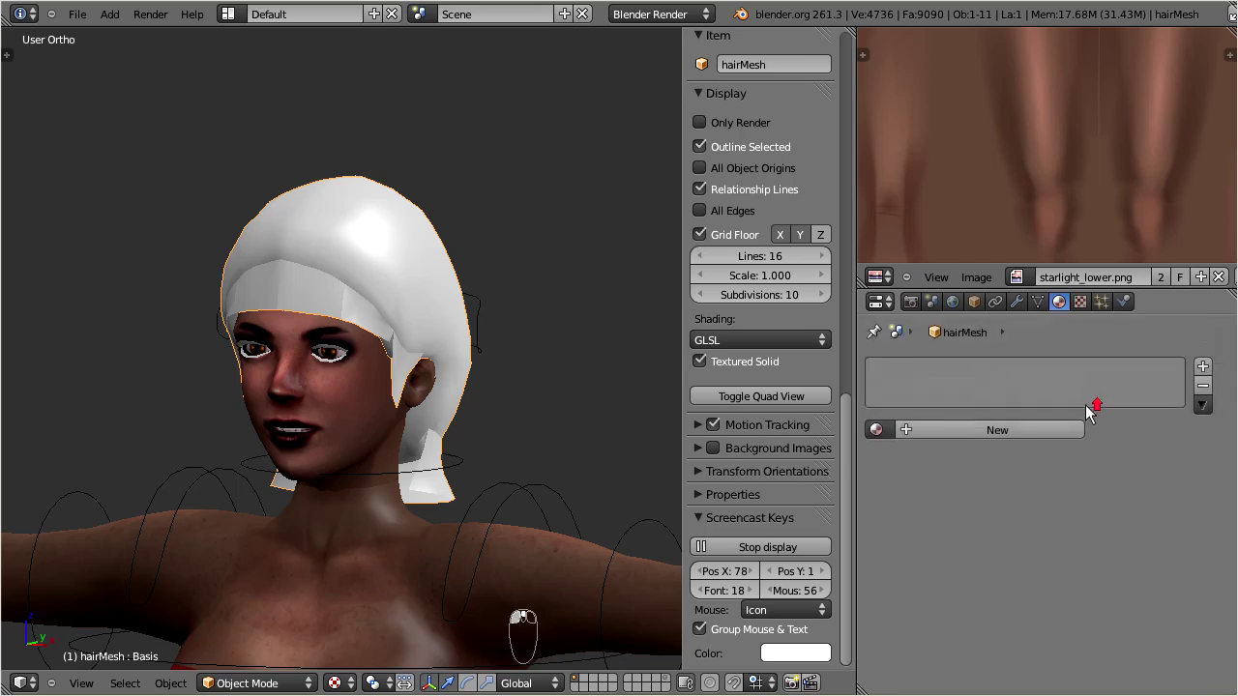
{"action": "left_click", "coordinate": [989, 431]}
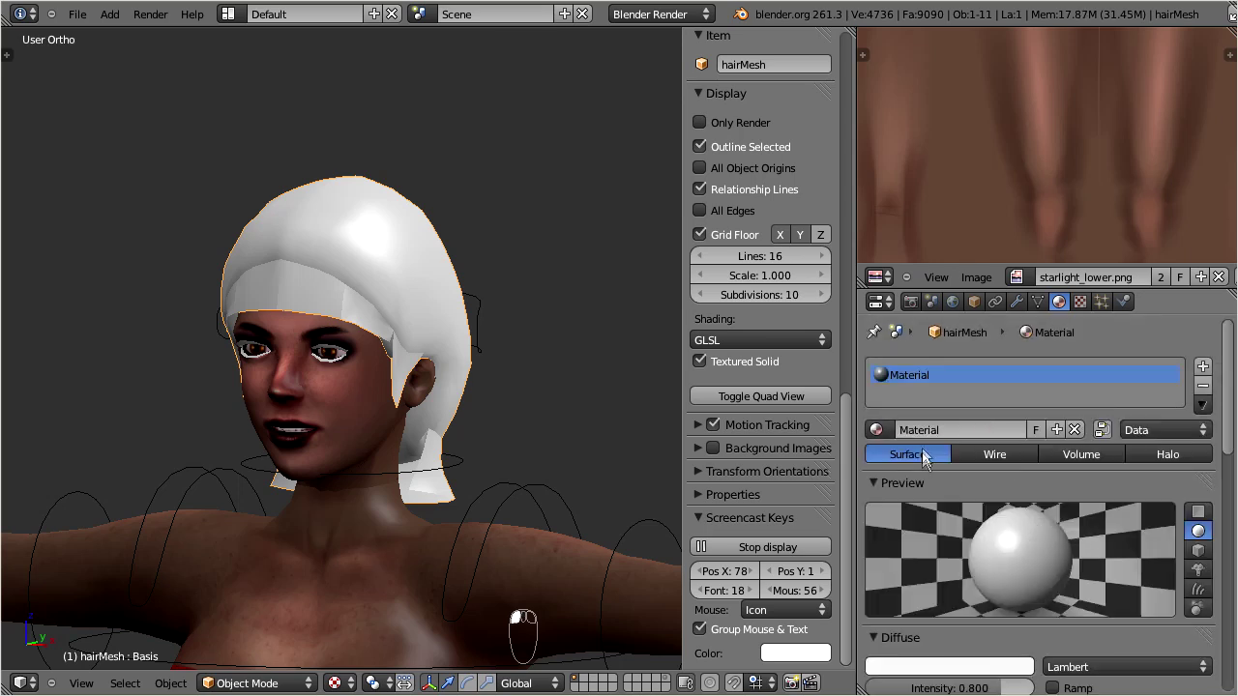
{"action": "type", "text": "Ha"}
{"action": "key", "text": "Return"}
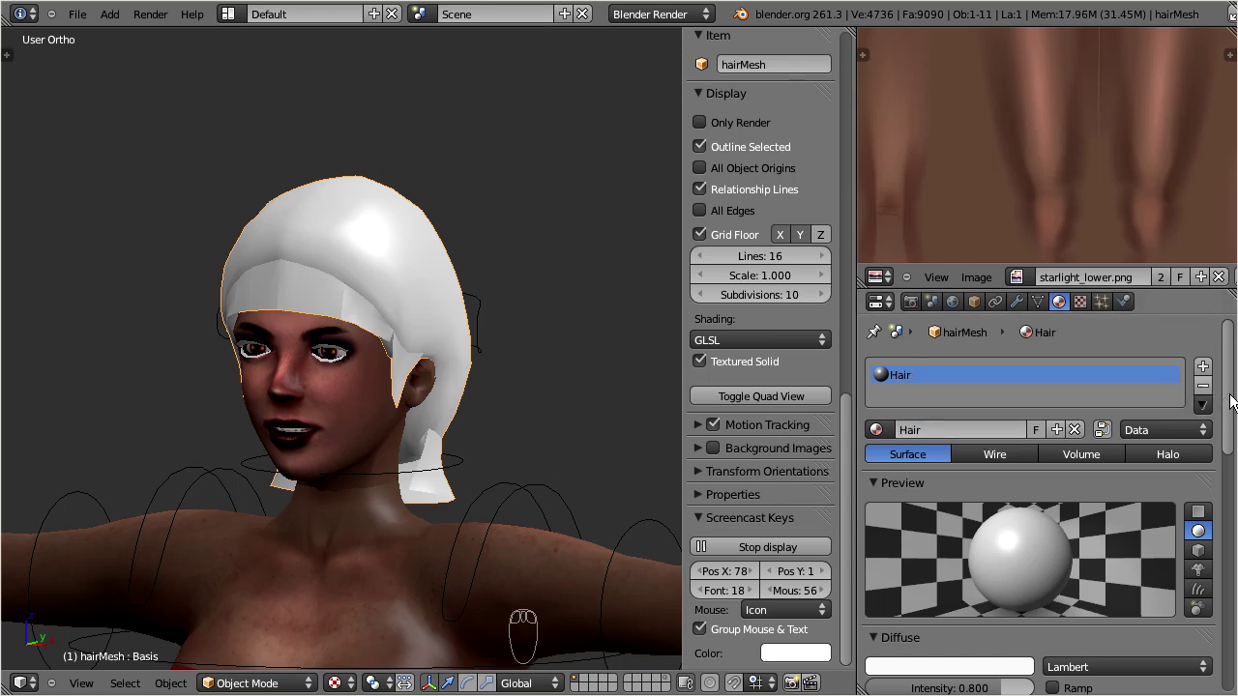
- Set the Hair material's diffuse color to black
{"action": "left_click_drag", "start_coordinate": [1227, 394], "coordinate": [1234, 455]}
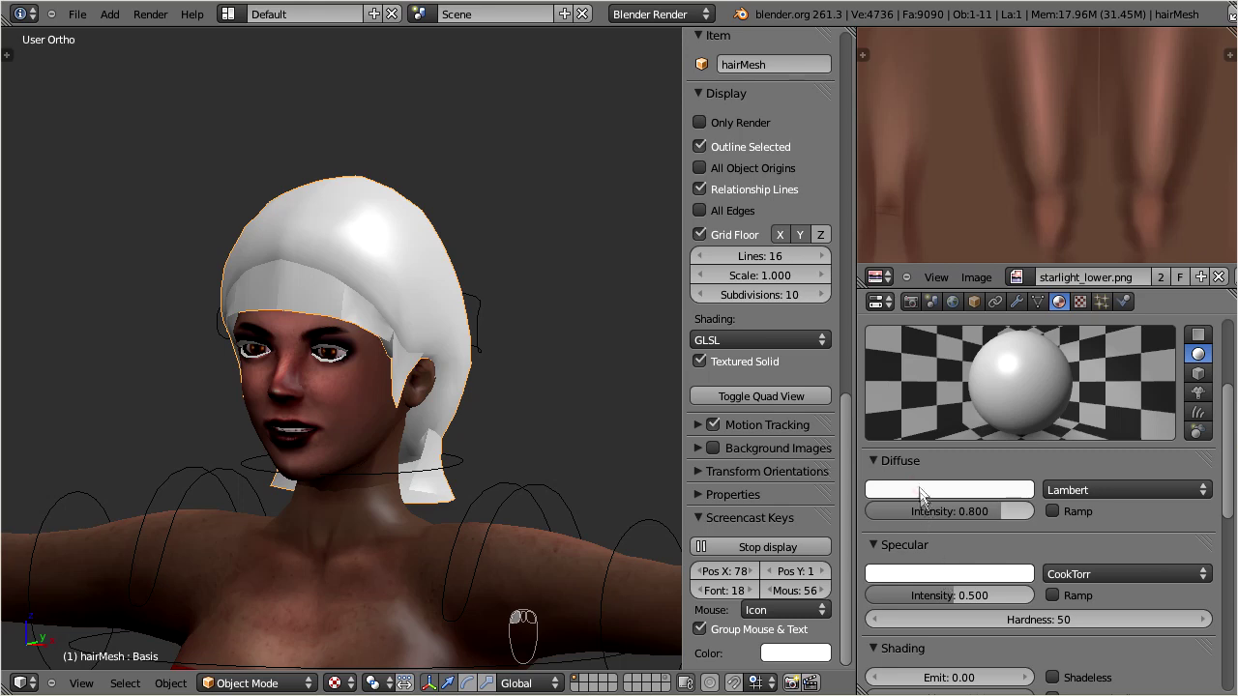
{"action": "left_click", "coordinate": [919, 488]}
{"action": "left_click_drag", "start_coordinate": [1032, 242], "coordinate": [1030, 381]}
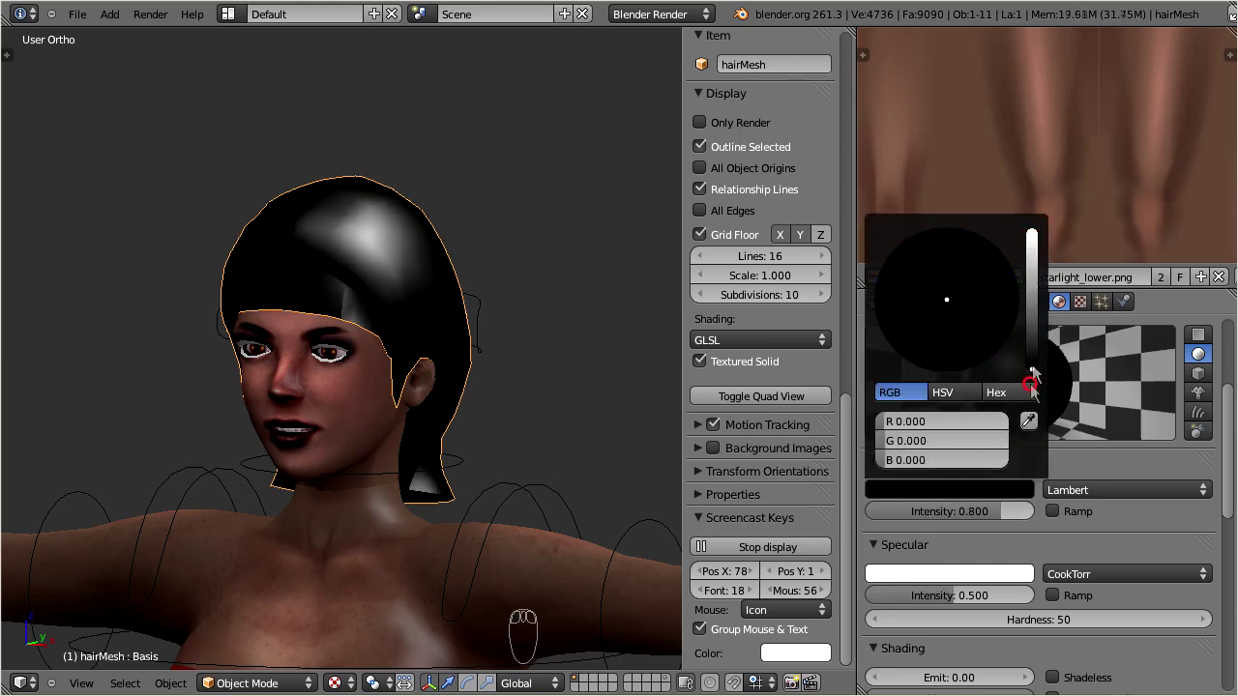
- Set the Hair material's specular color to a dark red with R about 0.196, G about 0.002 and B 0
{"action": "left_click", "coordinate": [926, 595]}
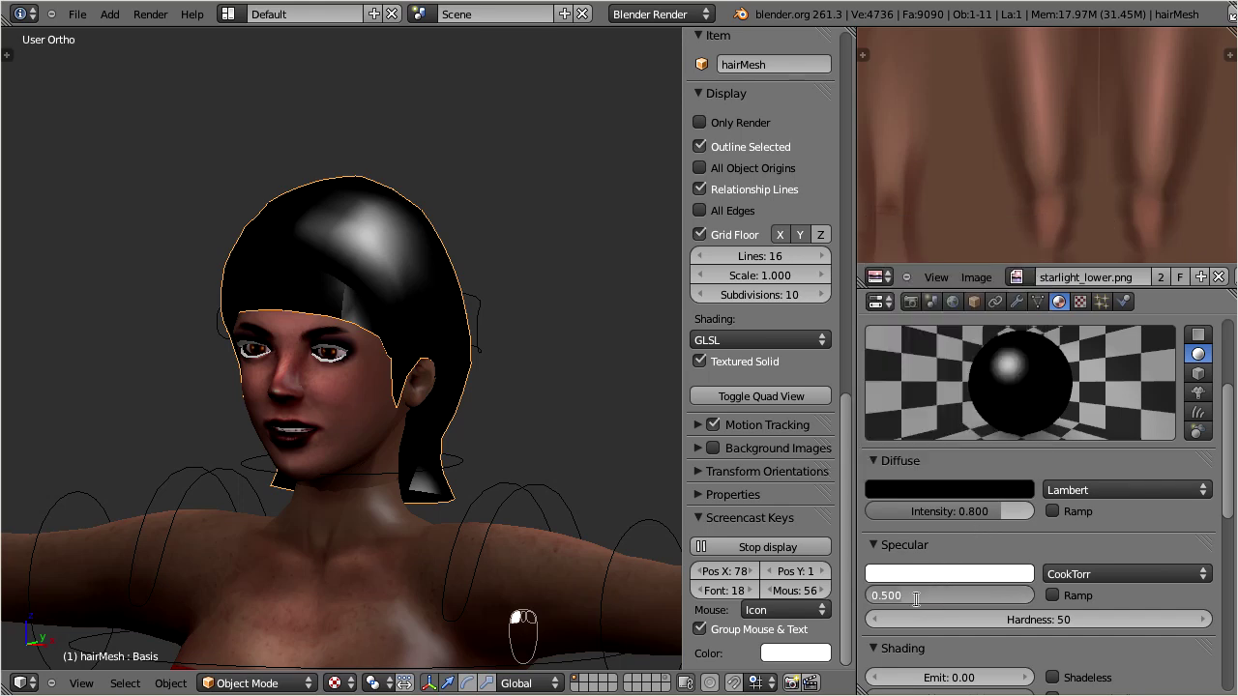
{"action": "left_click", "coordinate": [917, 574]}
{"action": "left_click", "coordinate": [936, 575]}
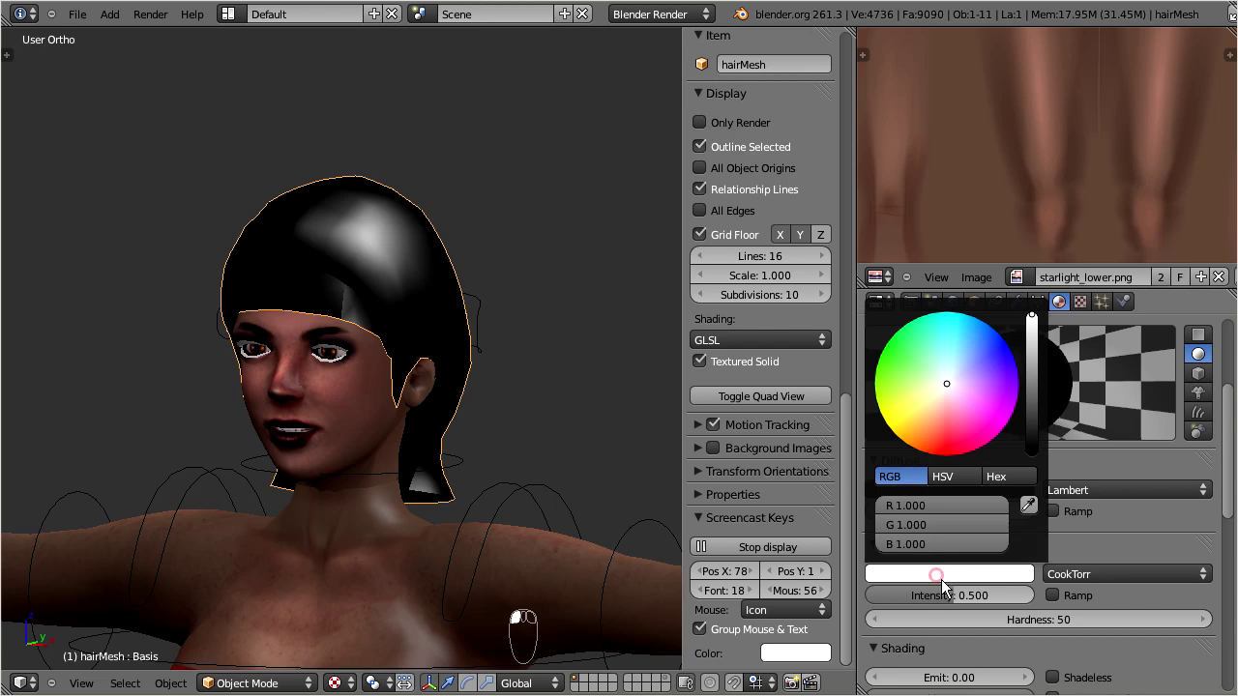
{"action": "left_click_drag", "start_coordinate": [949, 382], "coordinate": [947, 496]}
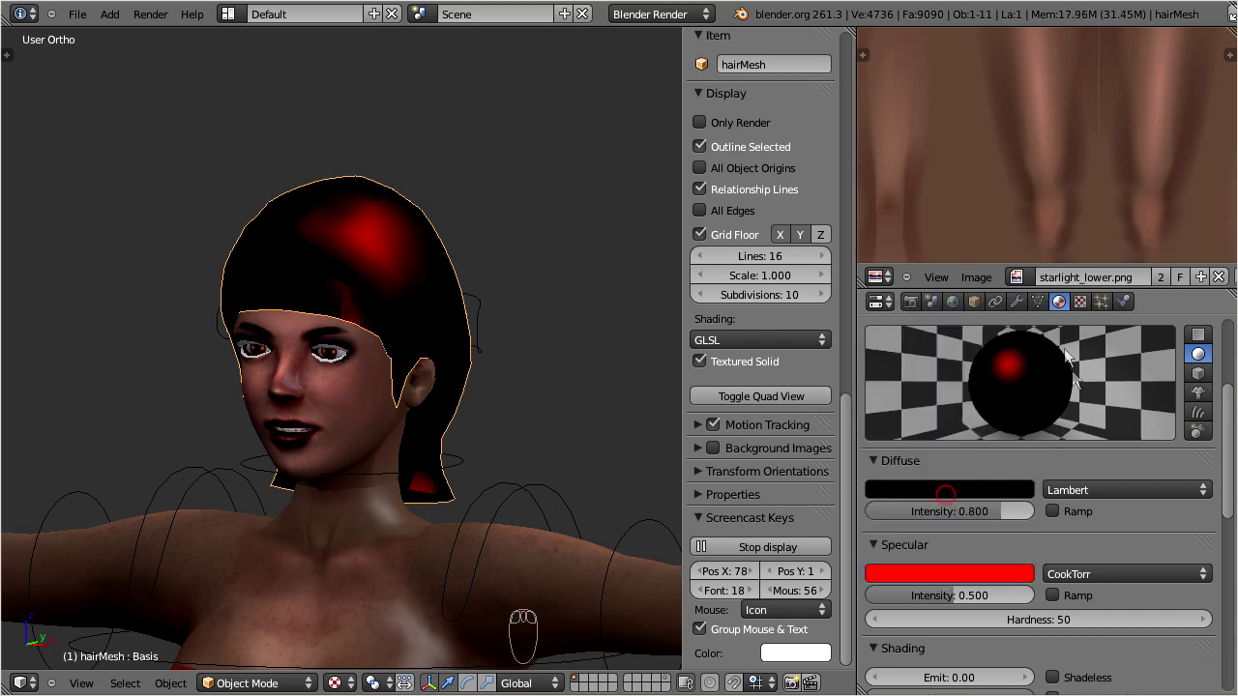
{"action": "left_click", "coordinate": [975, 576]}
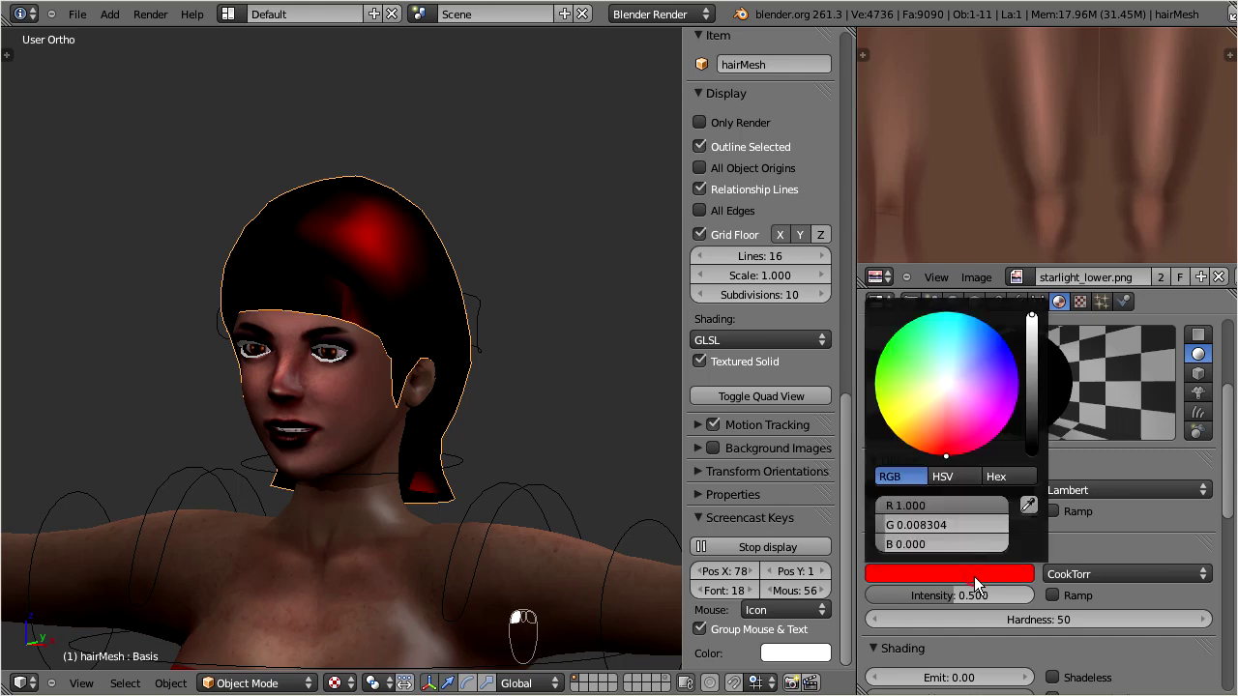
{"action": "left_click_drag", "start_coordinate": [1032, 322], "coordinate": [1034, 386]}
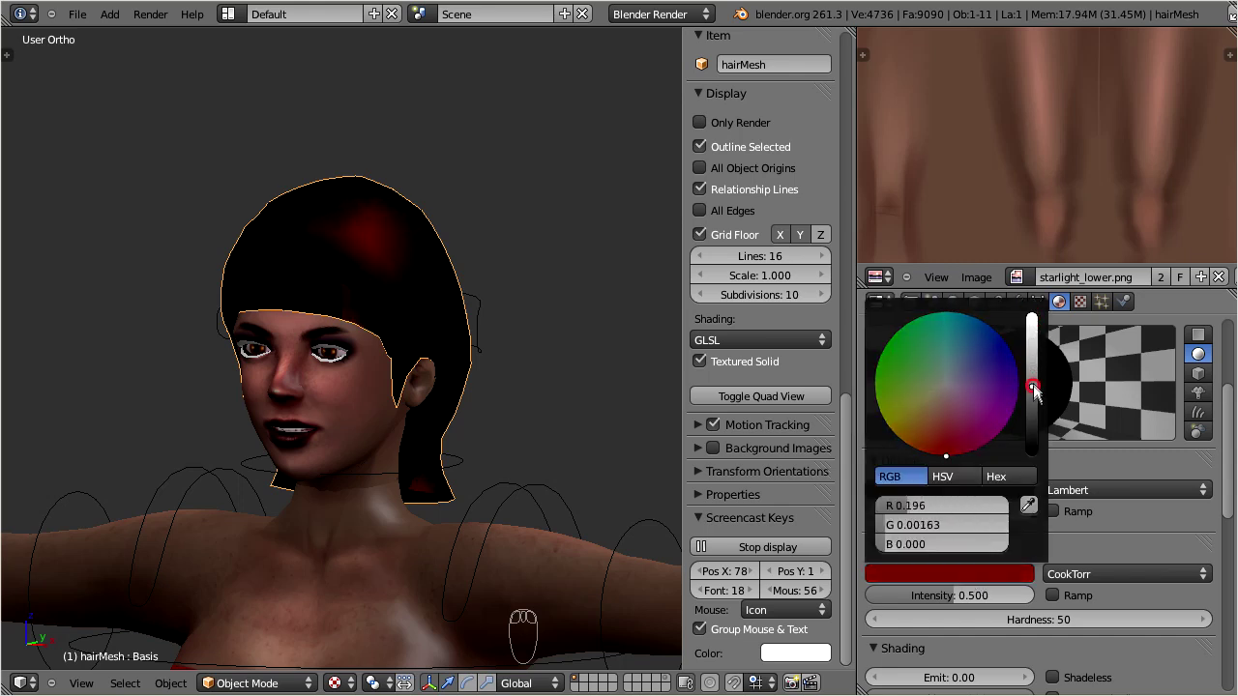
- Lower the Hair material's specular intensity to about 0.079
{"action": "left_click_drag", "start_coordinate": [950, 598], "coordinate": [916, 602]}
{"action": "left_click_drag", "start_coordinate": [919, 604], "coordinate": [913, 604]}
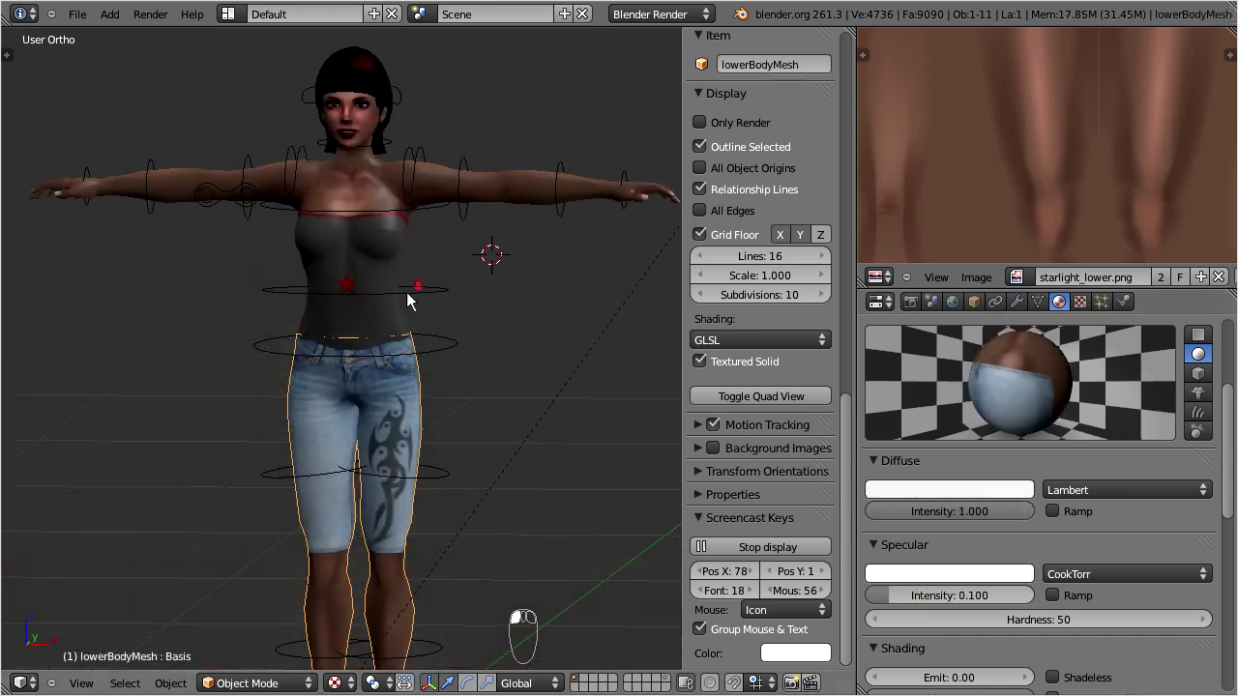
- Select the hemi lamp above the character and increase its energy to brighten the scene
{"action": "scroll", "coordinate": [406, 302], "scroll_direction": "down", "scroll_amount": 4}
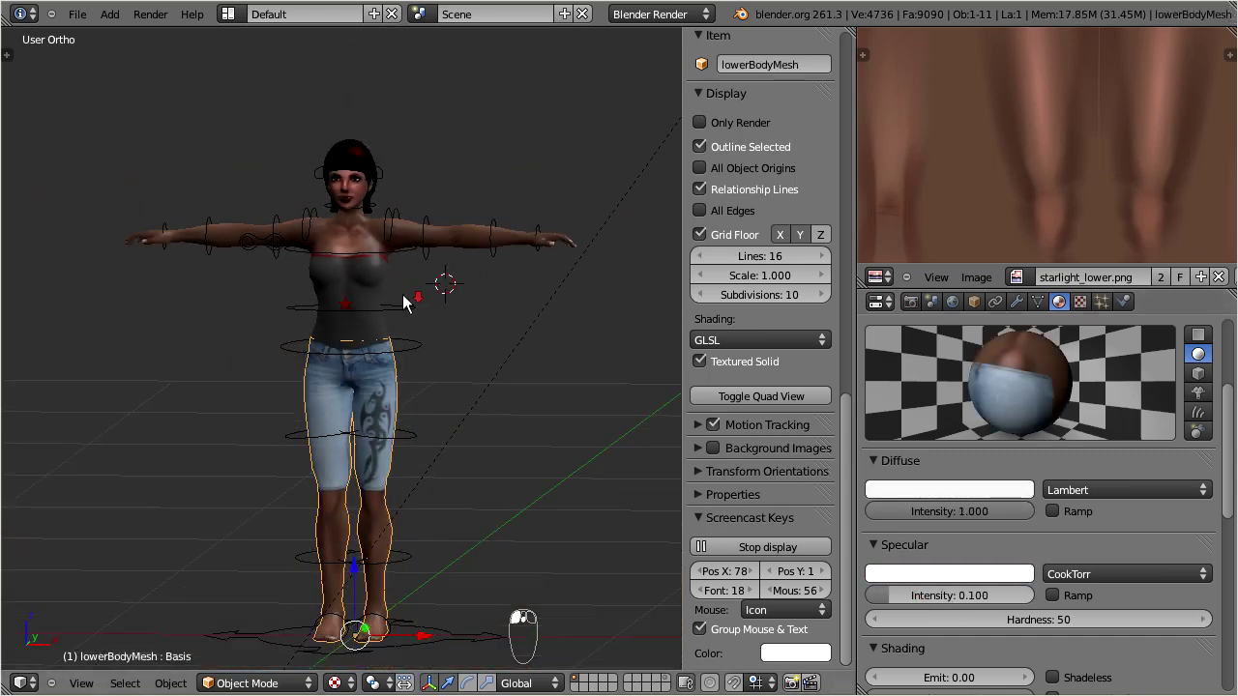
{"action": "scroll", "coordinate": [402, 322], "scroll_direction": "down", "scroll_amount": 4}
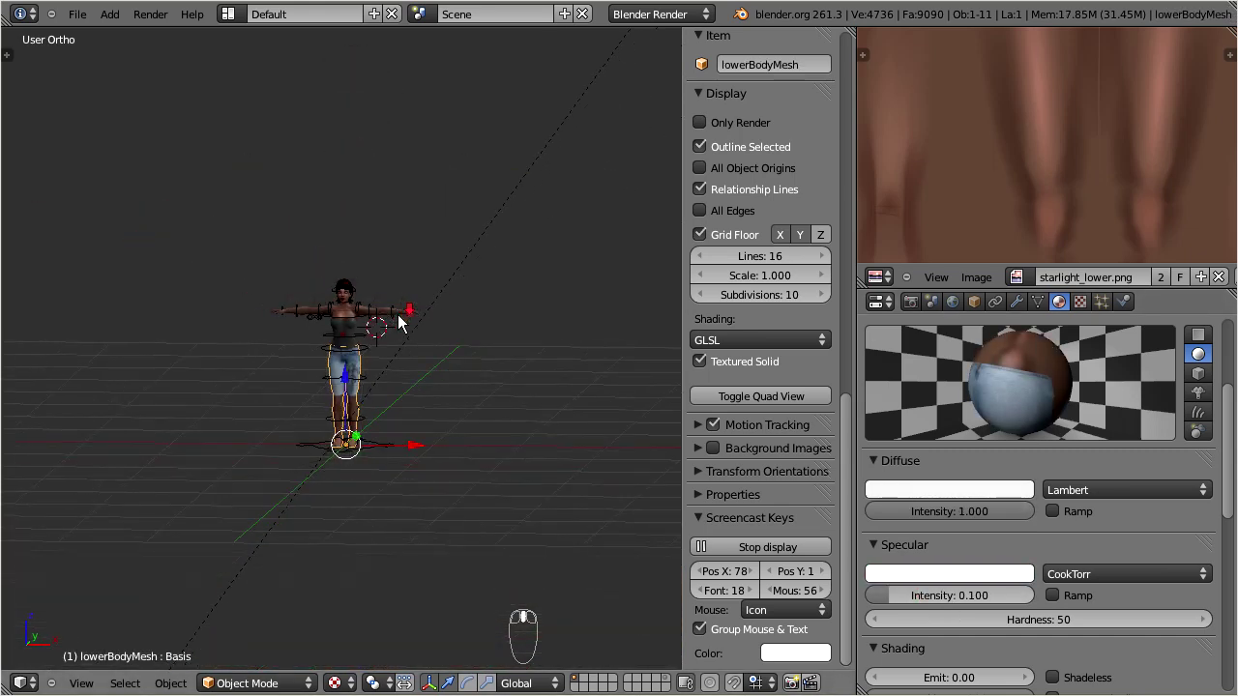
{"action": "right_click", "coordinate": [551, 103]}
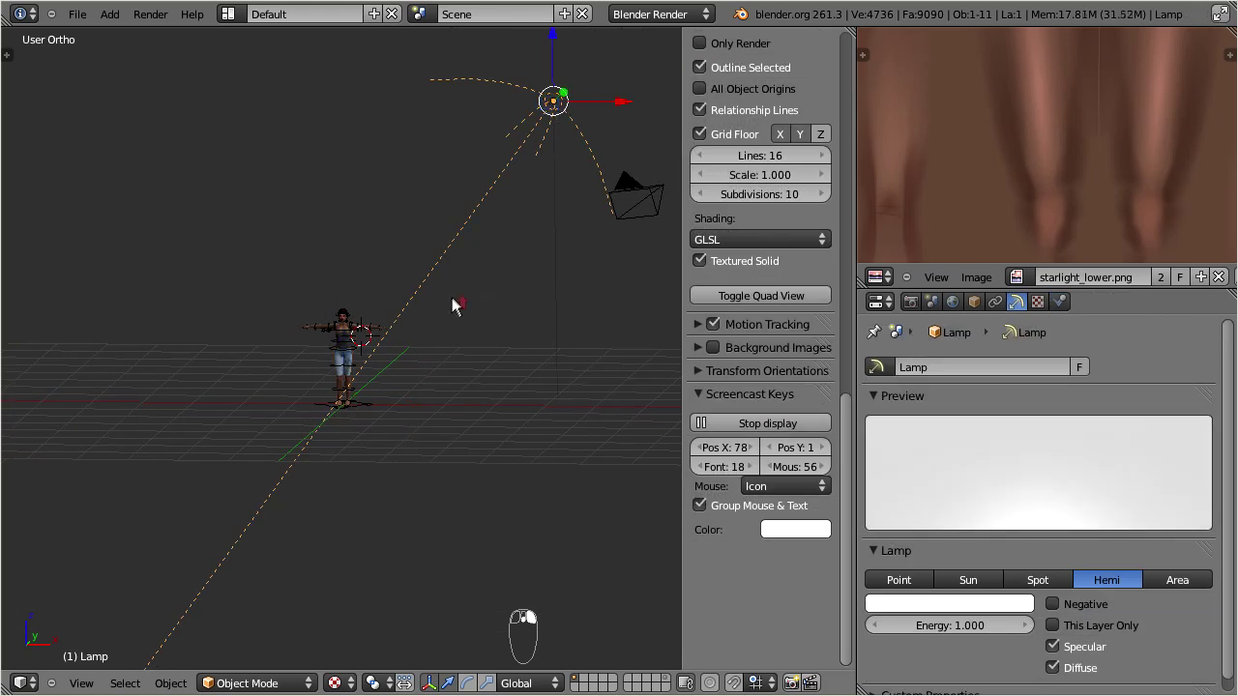
{"action": "scroll", "coordinate": [452, 297], "scroll_direction": "up", "scroll_amount": 5}
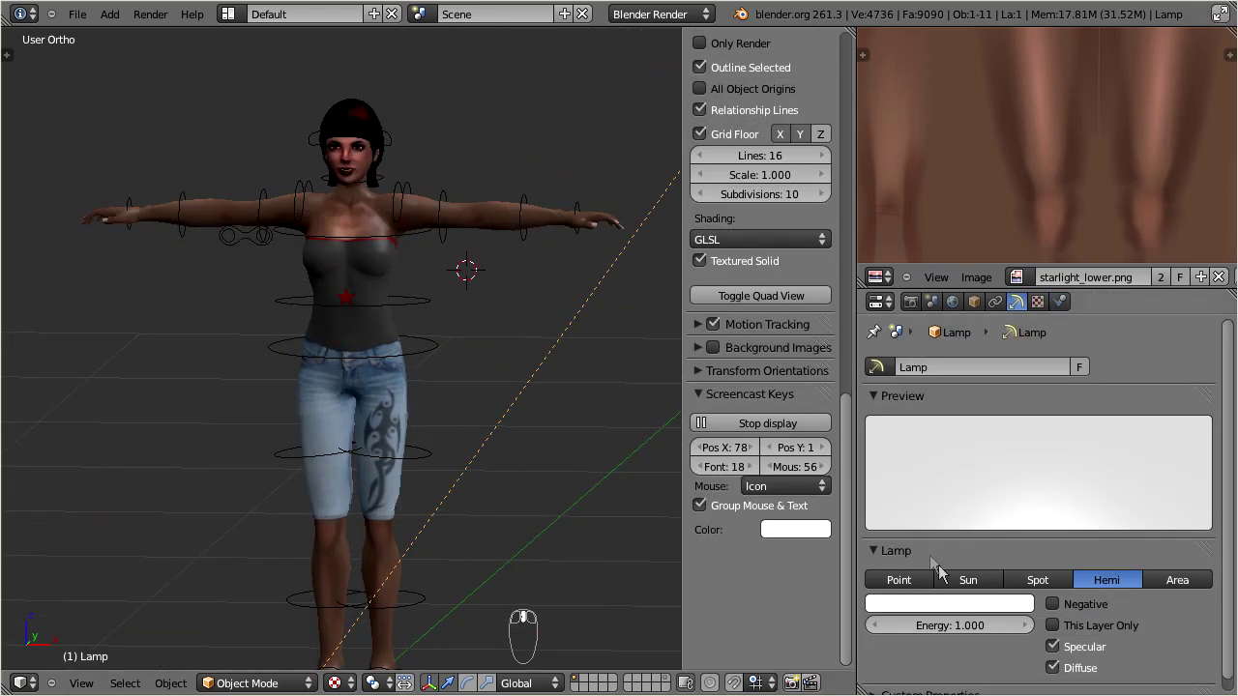
{"action": "left_click_drag", "start_coordinate": [934, 622], "coordinate": [990, 625]}
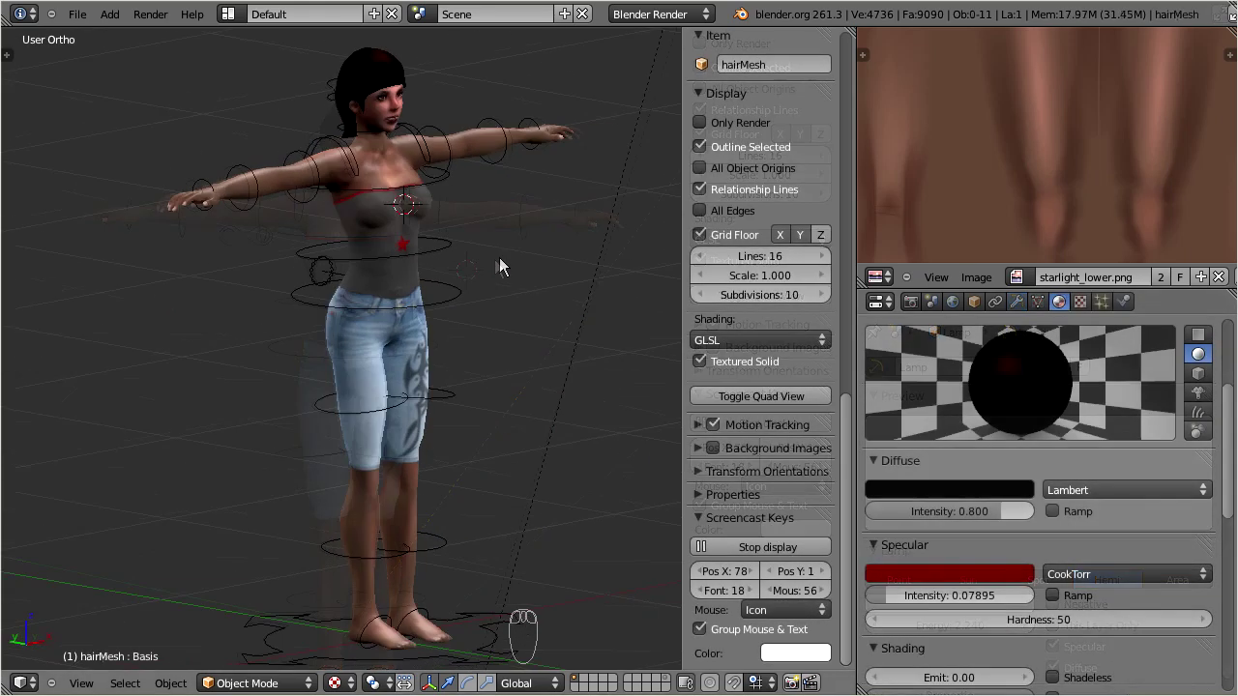
- Disable the Jeans texture layer on the lower body mesh so the Suit Bottom layer shows
{"action": "middle_click_drag", "start_coordinate": [500, 265], "coordinate": [1234, 246]}
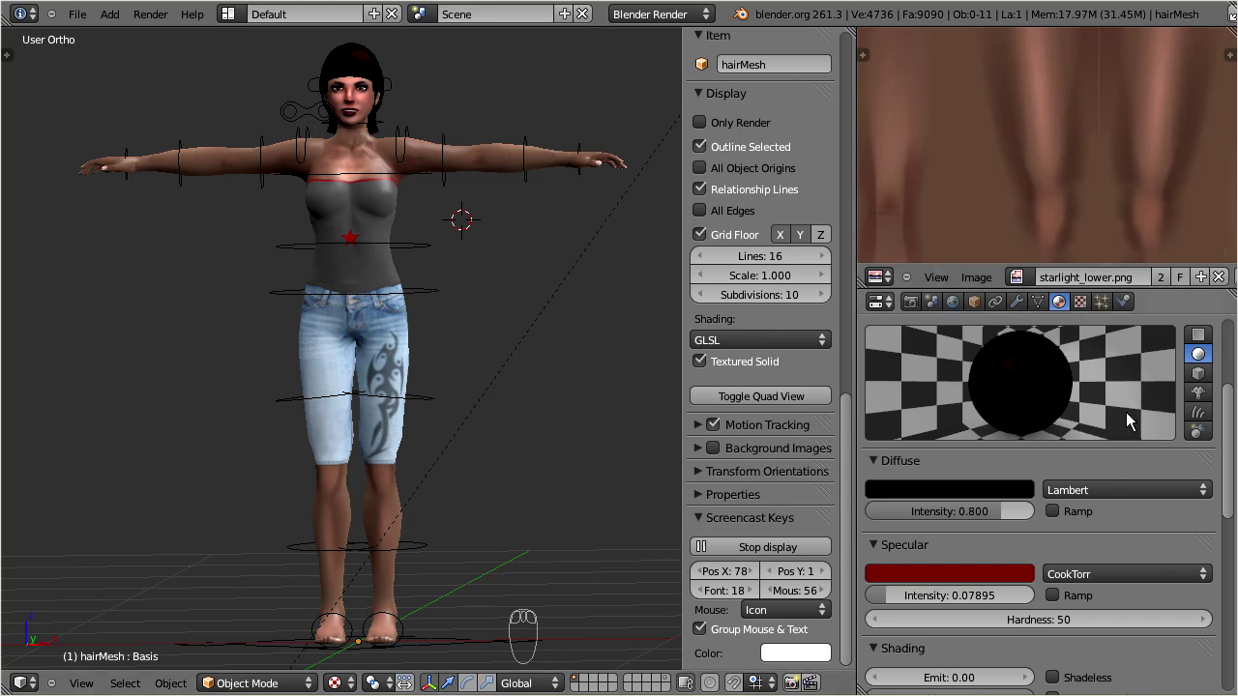
{"action": "left_click", "coordinate": [1081, 302]}
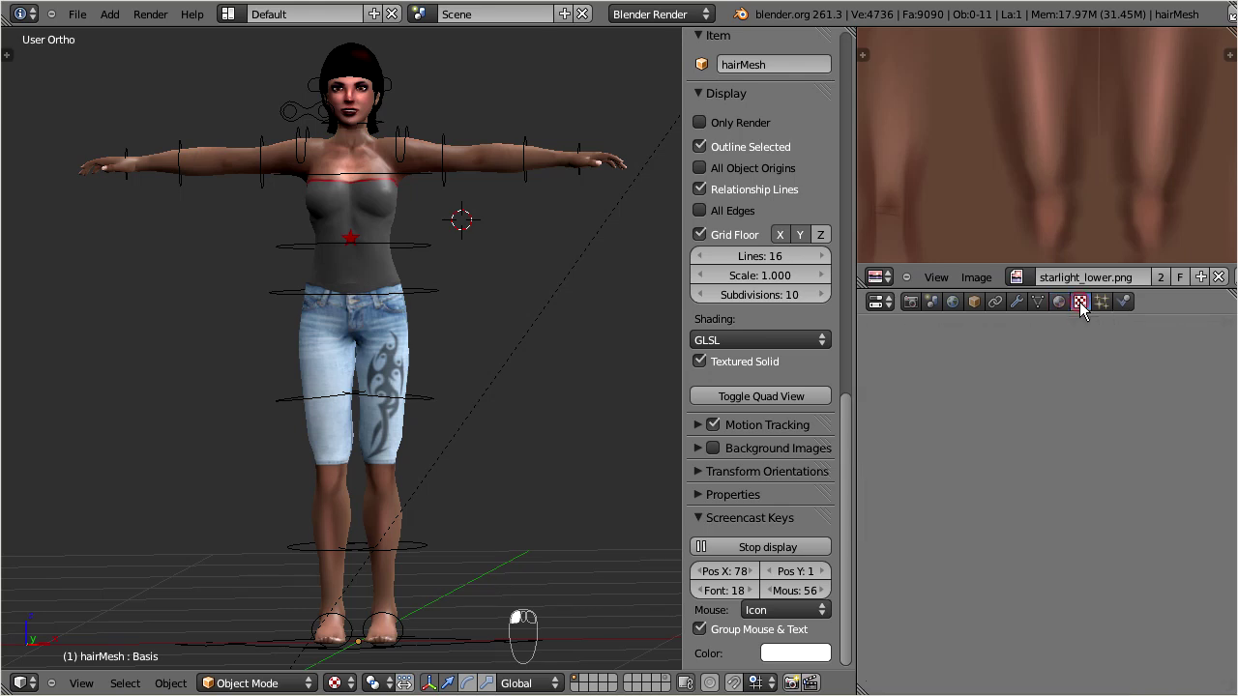
{"action": "right_click", "coordinate": [375, 339]}
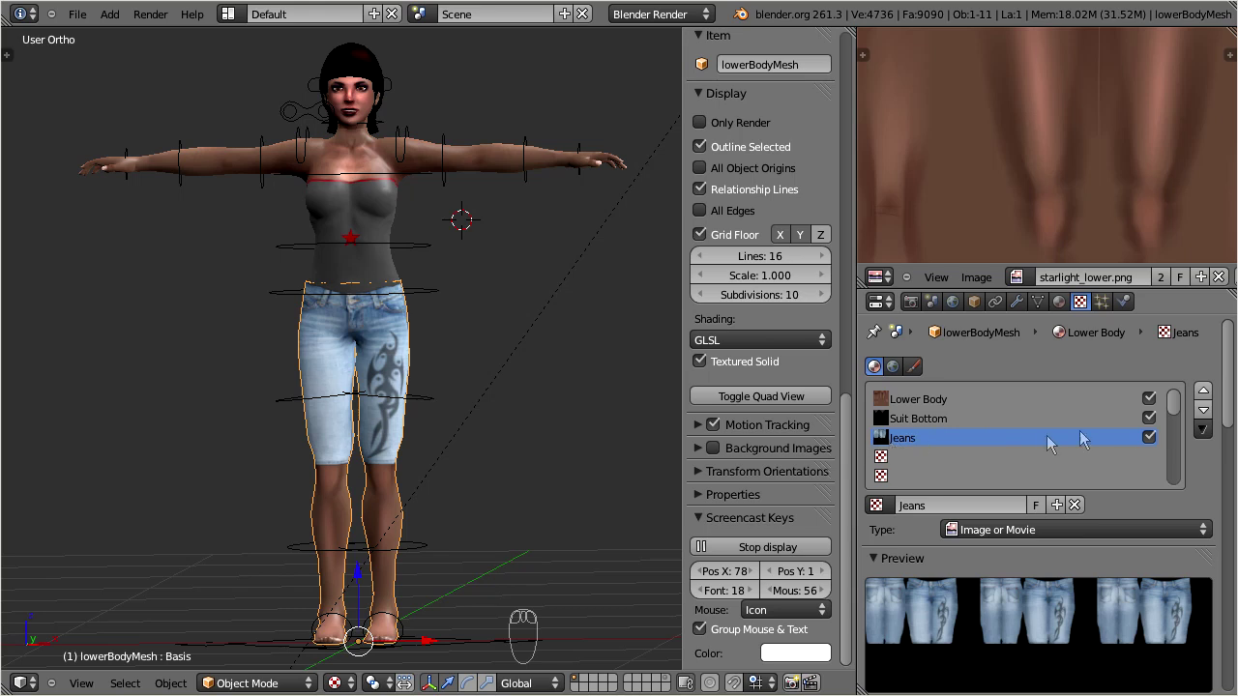
{"action": "left_click", "coordinate": [1148, 439]}
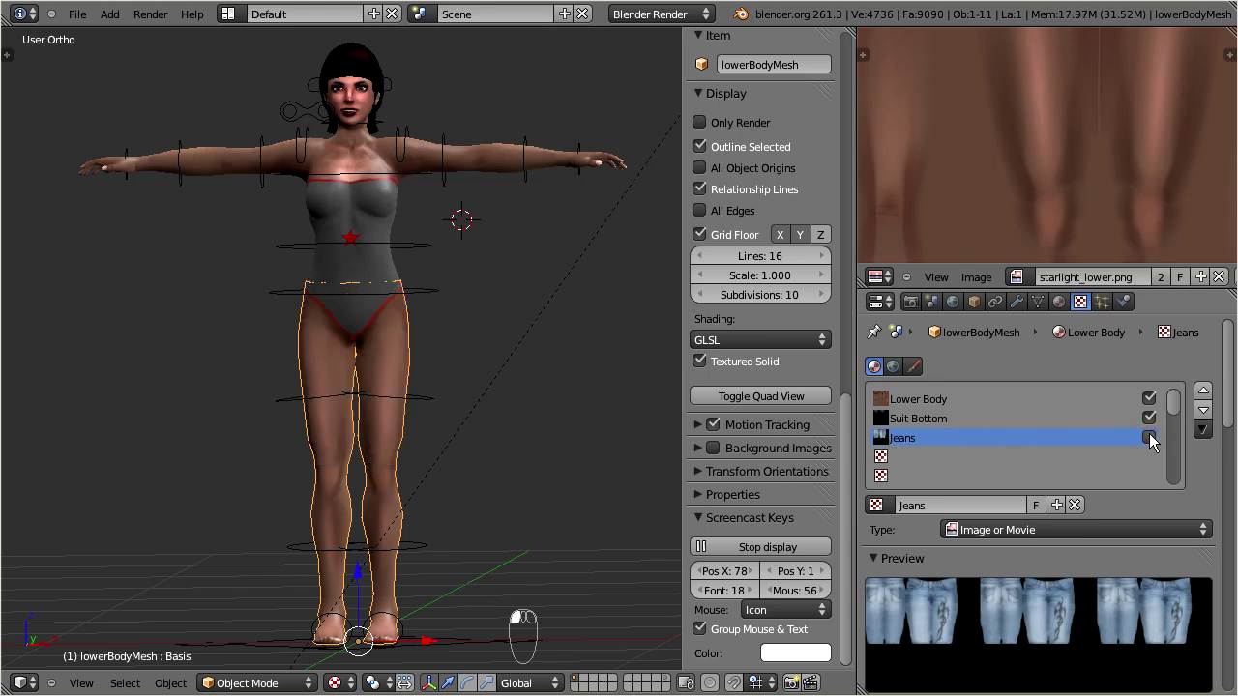